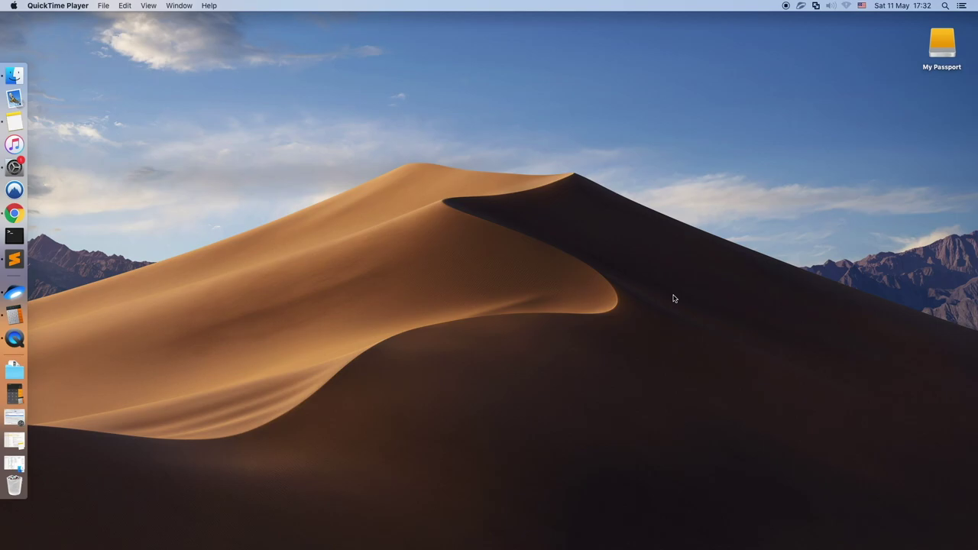
Open godotengine.org in Chrome, scroll the page, and bring up Launchpad
{"action": "left_click", "coordinate": [15, 213]}
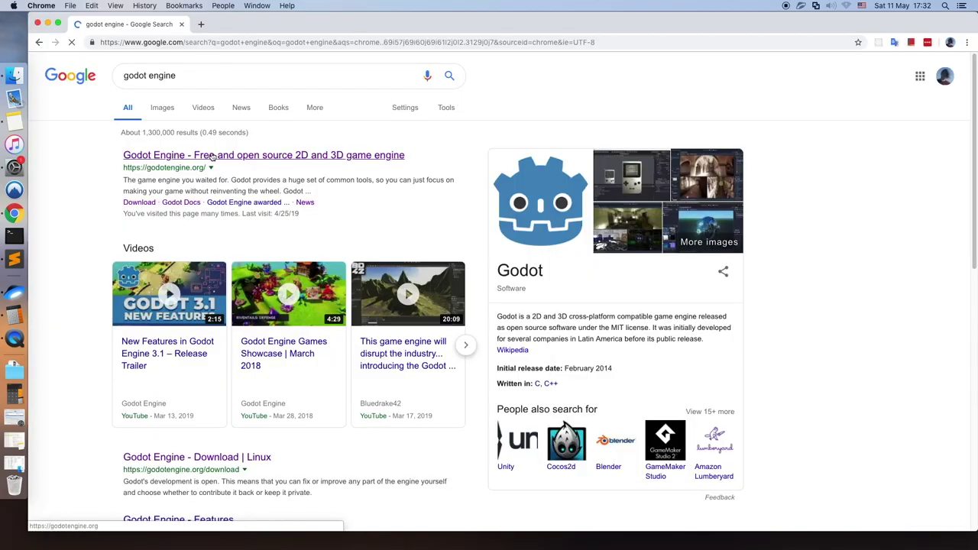
{"action": "left_click", "coordinate": [213, 156]}
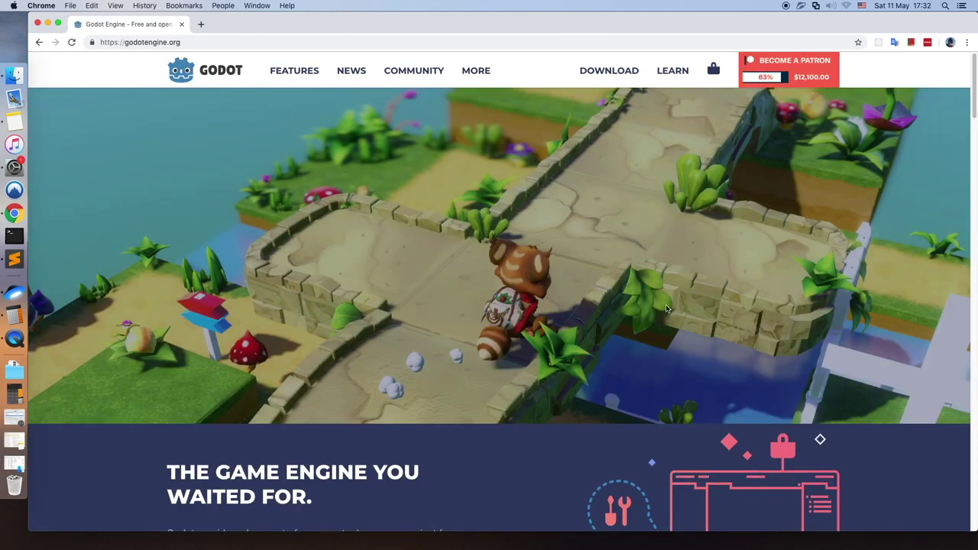
{"action": "scroll", "coordinate": [576, 289], "scroll_direction": "down", "scroll_amount": 5}
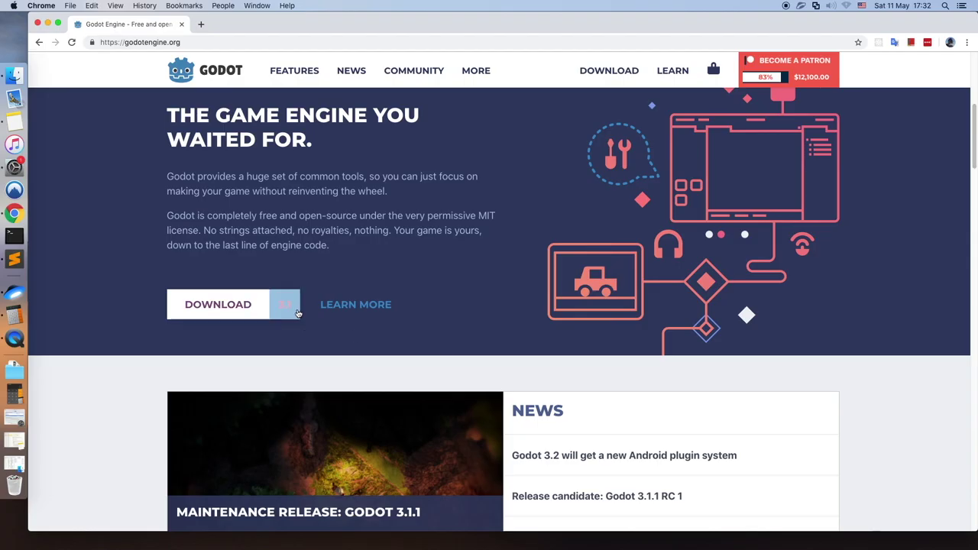
{"action": "key", "text": "F4"}
Launch Godot from a Launchpad search for 'godo' to reach the Project Manager
{"action": "type", "text": "godo"}
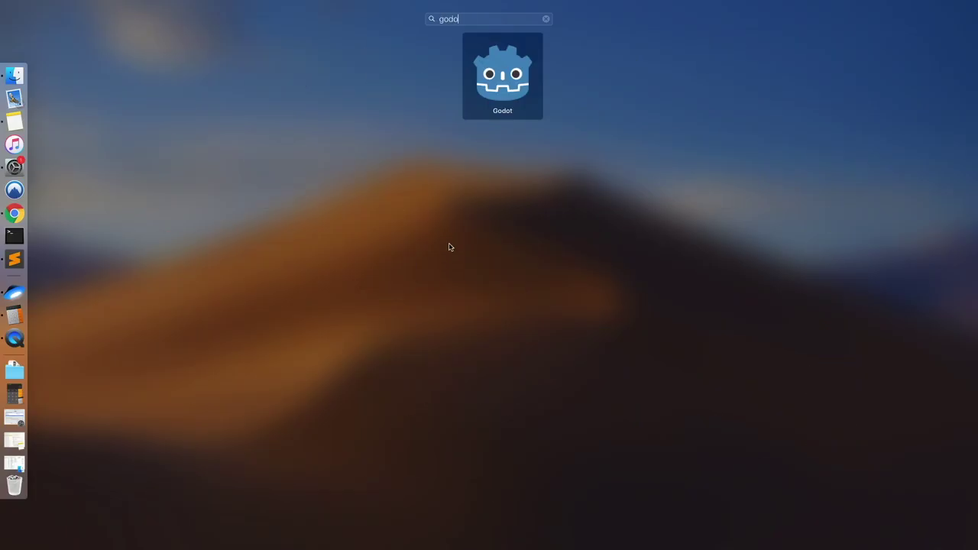
{"action": "key", "text": "Return"}
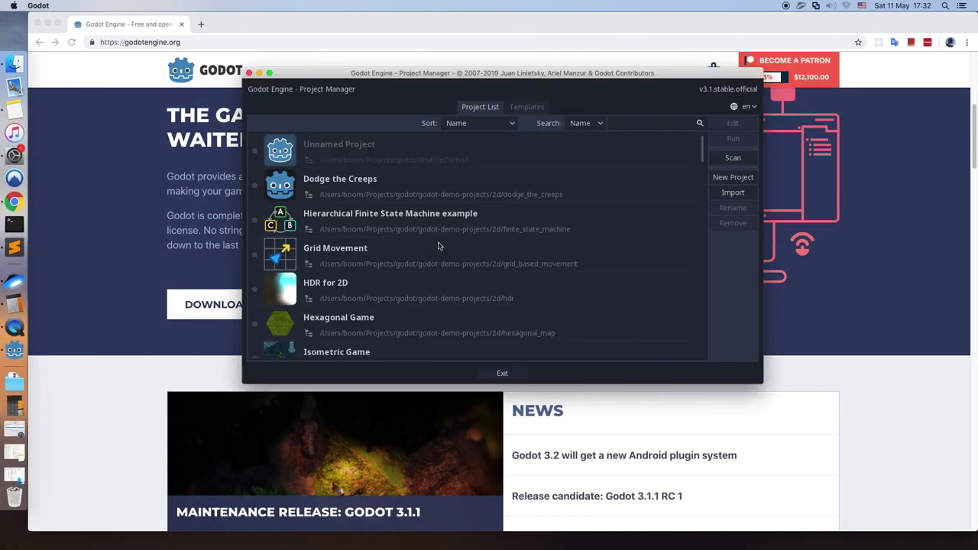
{"action": "scroll", "coordinate": [375, 181], "scroll_direction": "down", "scroll_amount": 1}
{"action": "scroll", "coordinate": [374, 180], "scroll_direction": "up", "scroll_amount": 1}
Create the RhythmBased3DGame project in its own new folder and open it in the editor
{"action": "left_click", "coordinate": [721, 183]}
{"action": "left_click", "coordinate": [491, 159]}
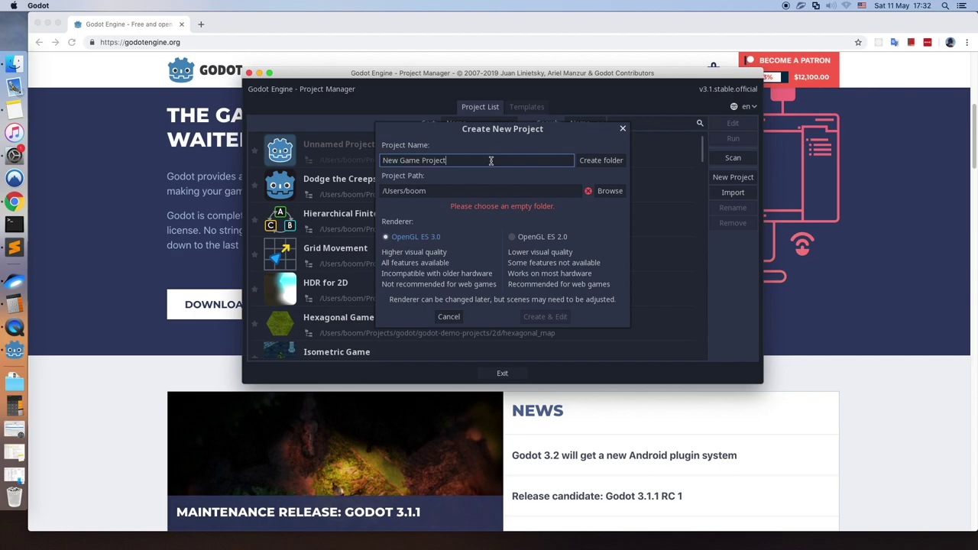
{"action": "left_click_drag", "start_coordinate": [504, 160], "coordinate": [355, 150]}
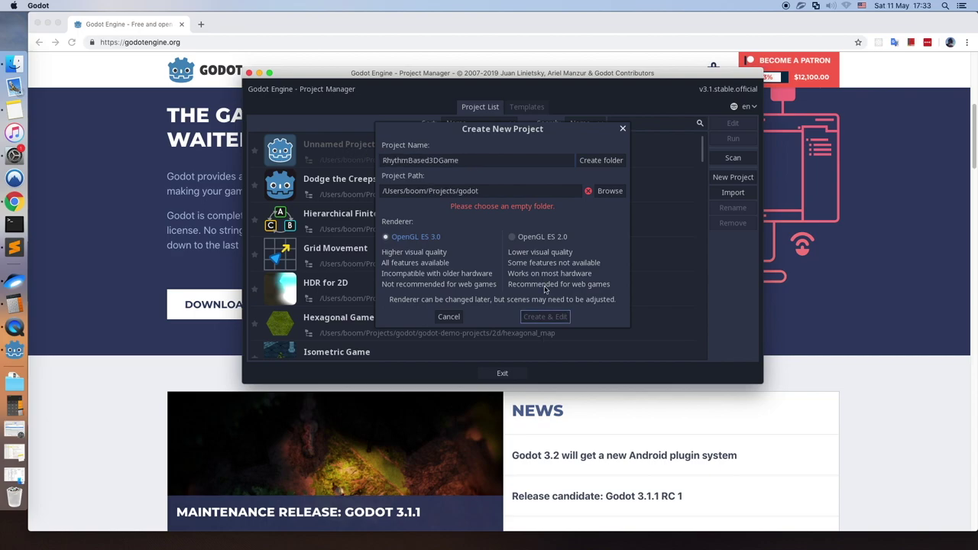
{"action": "left_click", "coordinate": [599, 161]}
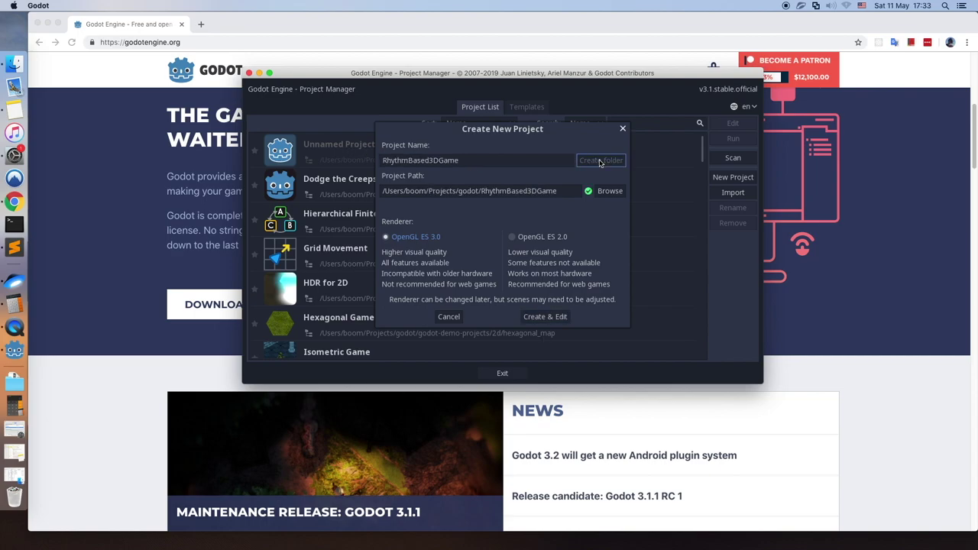
{"action": "left_click", "coordinate": [555, 318]}
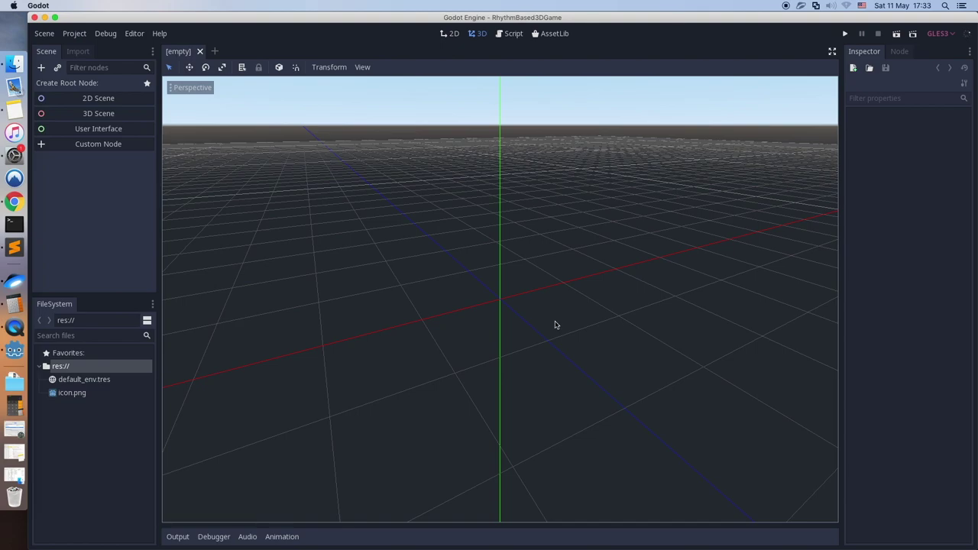
View Godot's About information window and close it
{"action": "left_click", "coordinate": [38, 5]}
{"action": "left_click", "coordinate": [52, 15]}
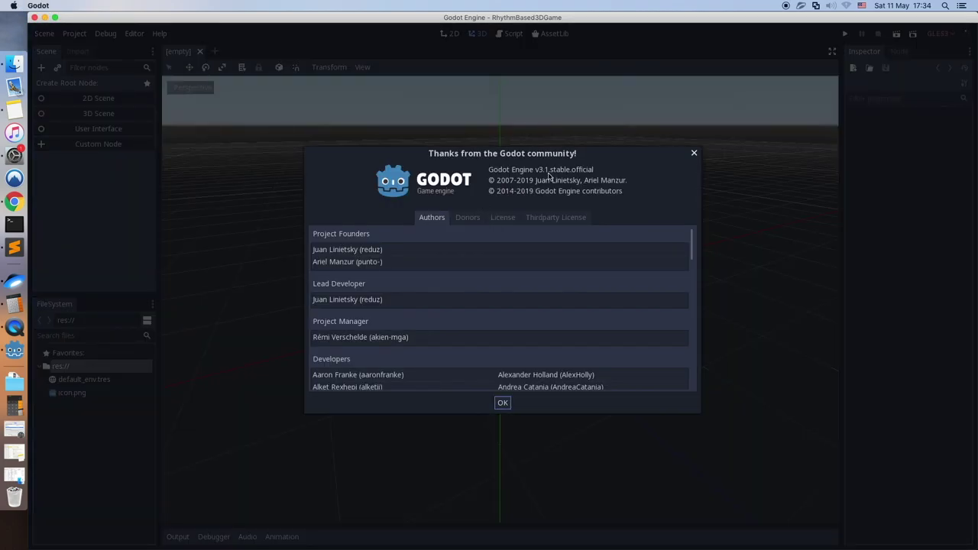
{"action": "left_click", "coordinate": [694, 152]}
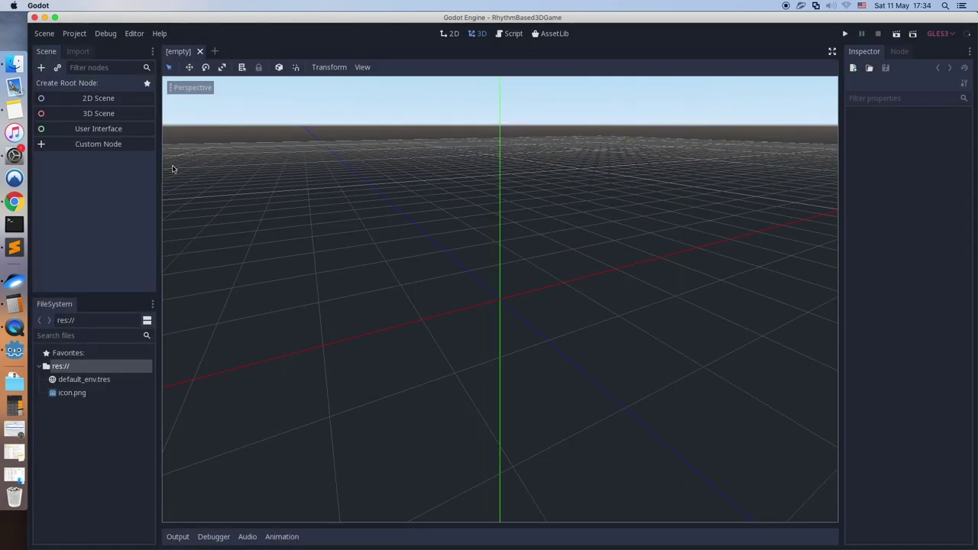
Create a 3D Scene root node and rename it Road
{"action": "left_click", "coordinate": [89, 115]}
{"action": "double_click", "coordinate": [66, 86]}
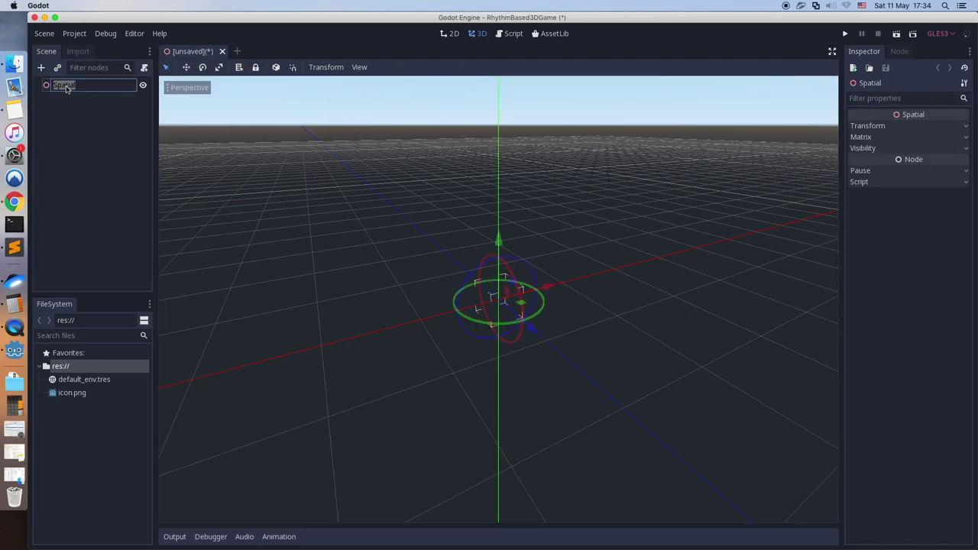
{"action": "type", "text": "Road"}
{"action": "key", "text": "Return"}
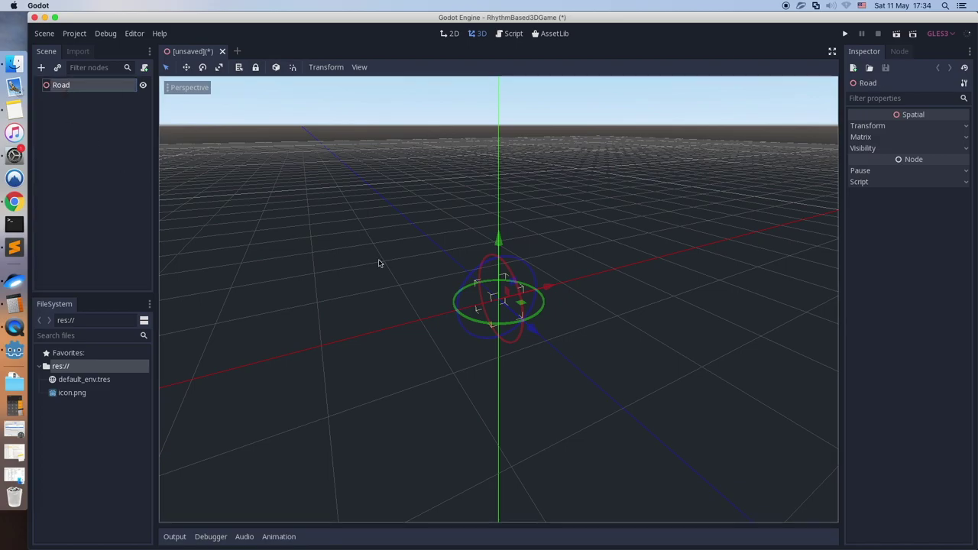
{"action": "middle_click_drag", "start_coordinate": [379, 264], "coordinate": [460, 237]}
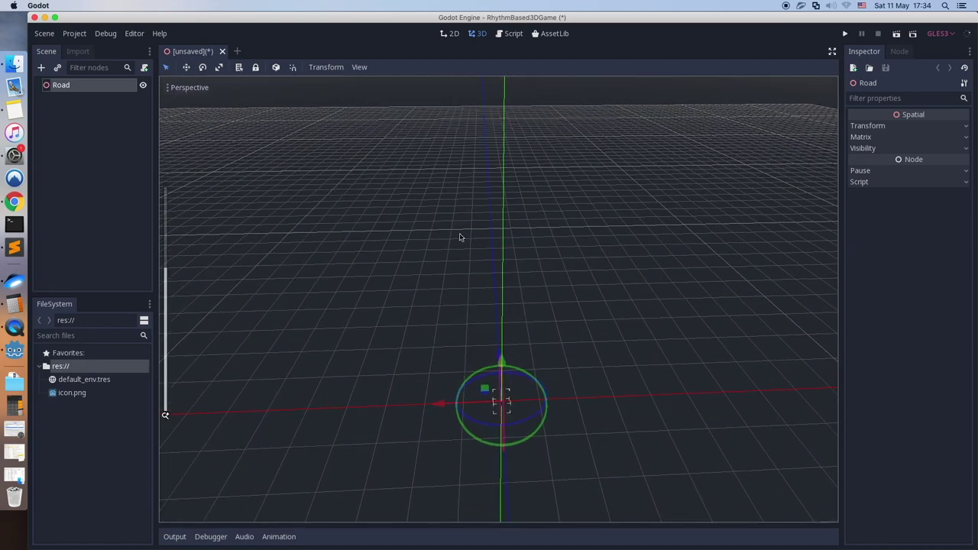
Add a MeshInstance child under Road and give it a new PlaneMesh
{"action": "left_click", "coordinate": [41, 67]}
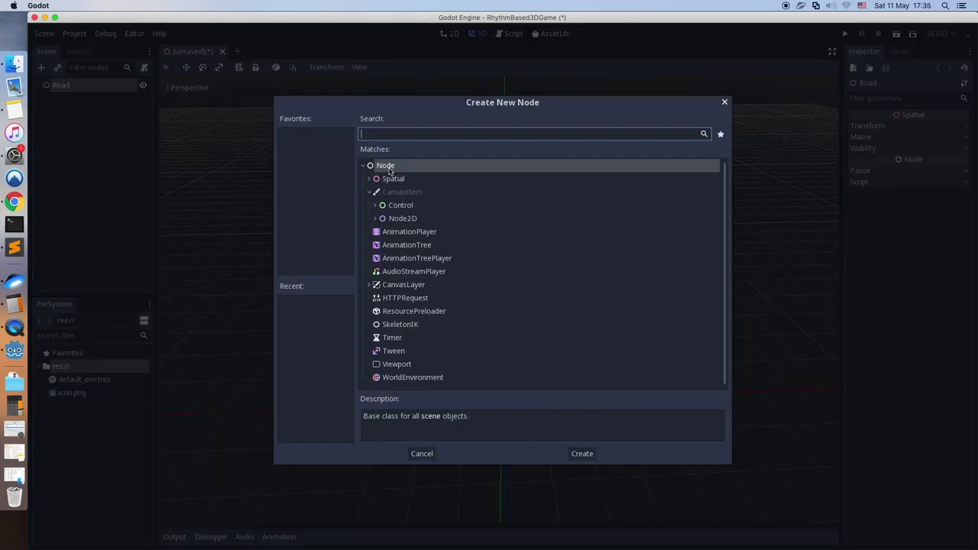
{"action": "type", "text": "Mesh"}
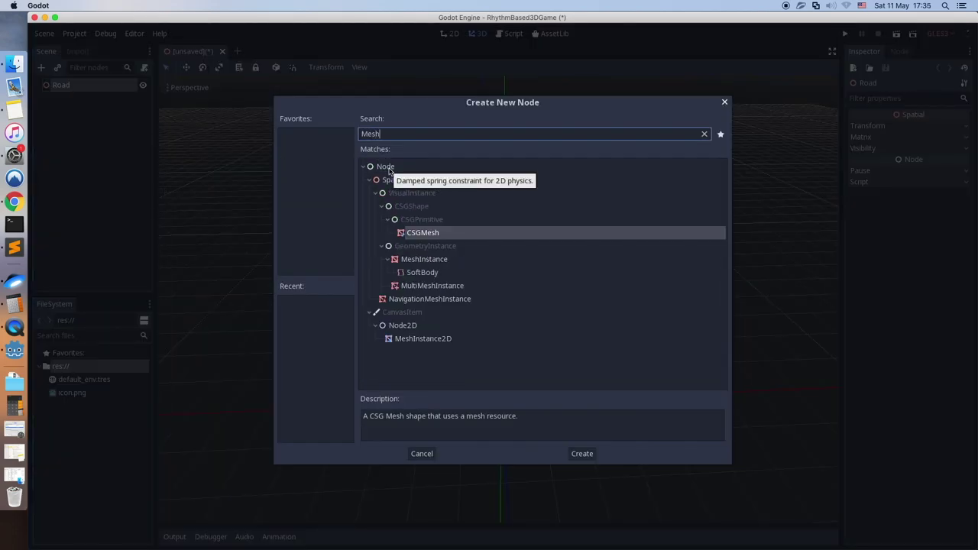
{"action": "left_click", "coordinate": [426, 262]}
{"action": "double_click", "coordinate": [413, 262]}
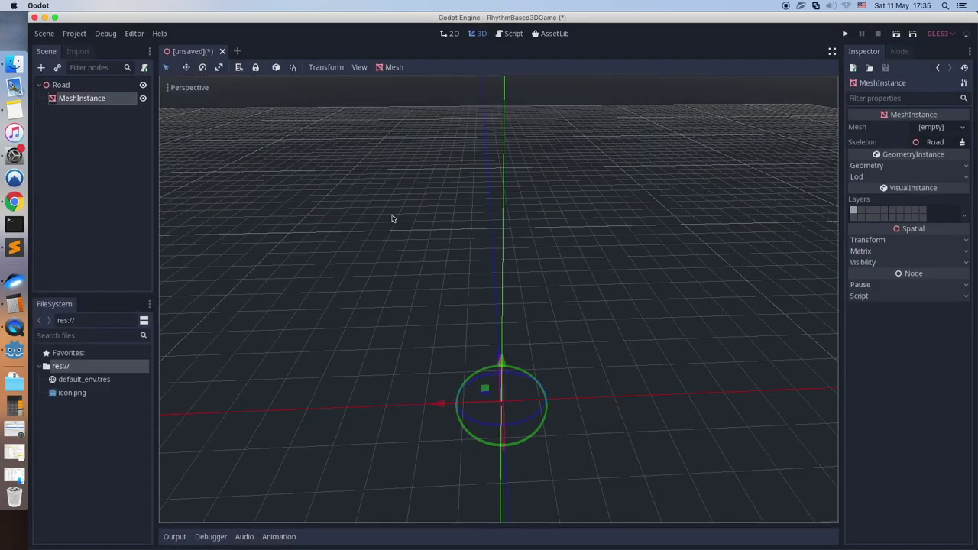
{"action": "scroll", "coordinate": [505, 317], "scroll_direction": "down", "scroll_amount": 2}
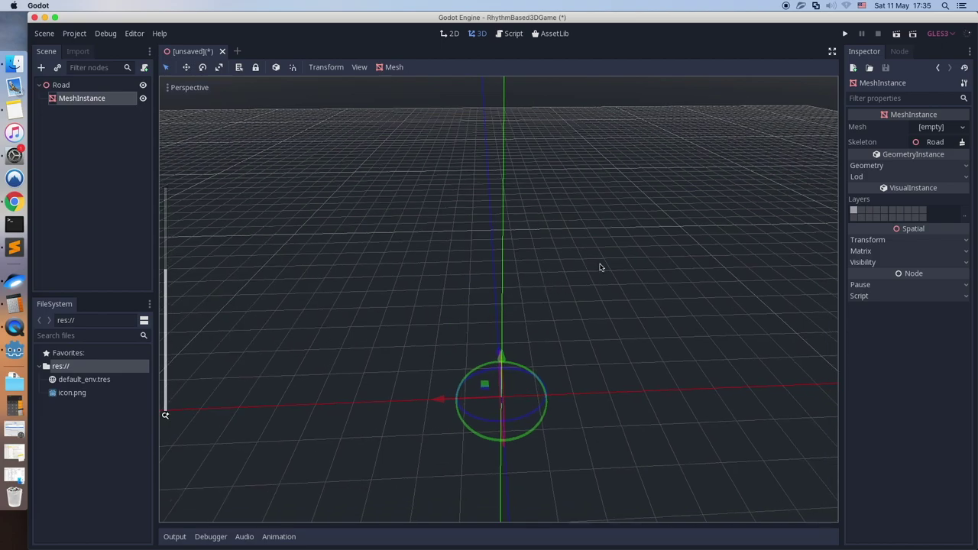
{"action": "left_click", "coordinate": [930, 128]}
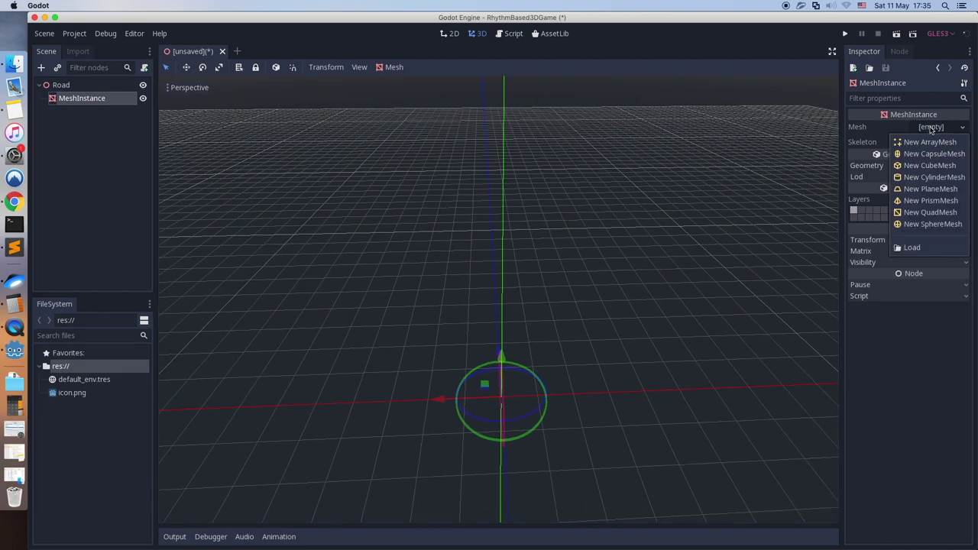
{"action": "left_click", "coordinate": [930, 189]}
Scale the plane to x 2, z 8 and set its z translation to -8
{"action": "scroll", "coordinate": [539, 310], "scroll_direction": "down", "scroll_amount": 1}
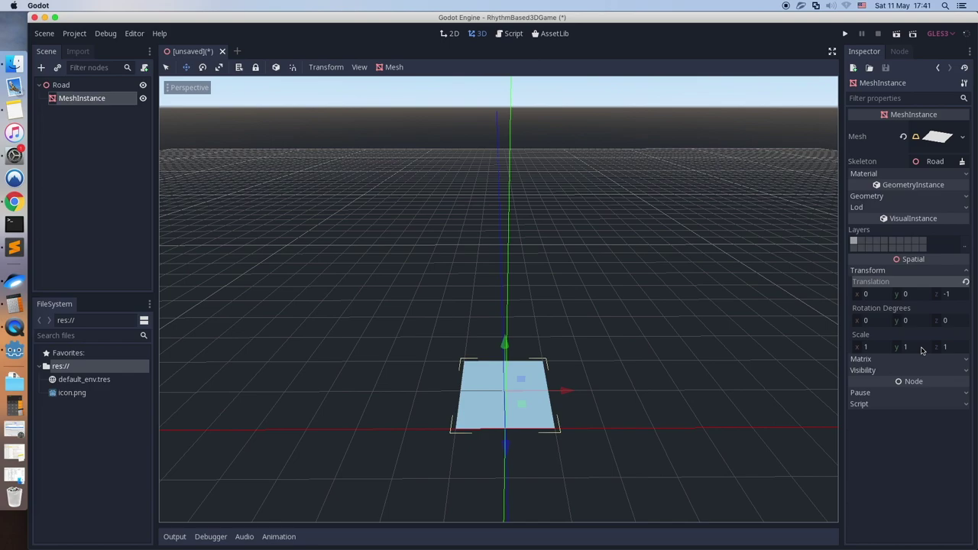
{"action": "left_click", "coordinate": [872, 351]}
{"action": "type", "text": "2"}
{"action": "key", "text": "Return"}
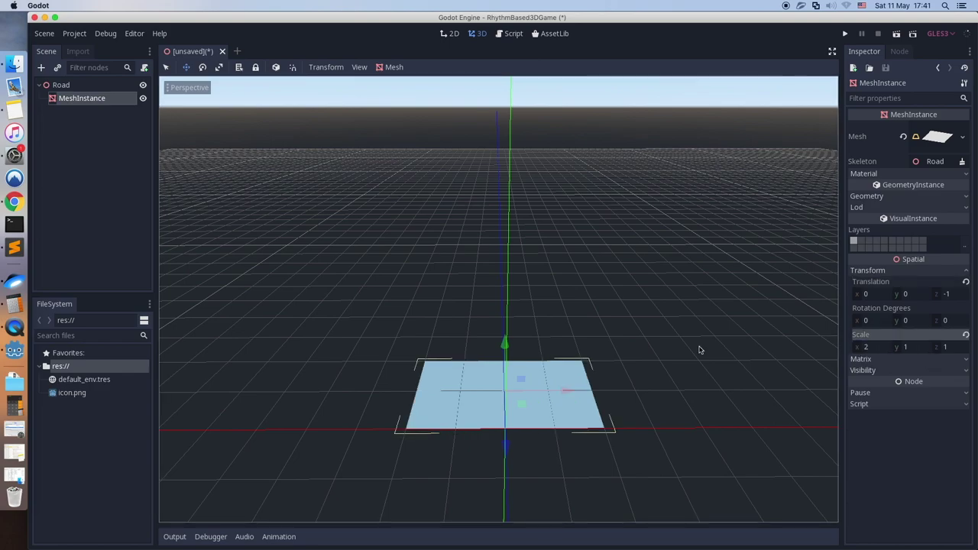
{"action": "scroll", "coordinate": [388, 293], "scroll_direction": "down", "scroll_amount": 1}
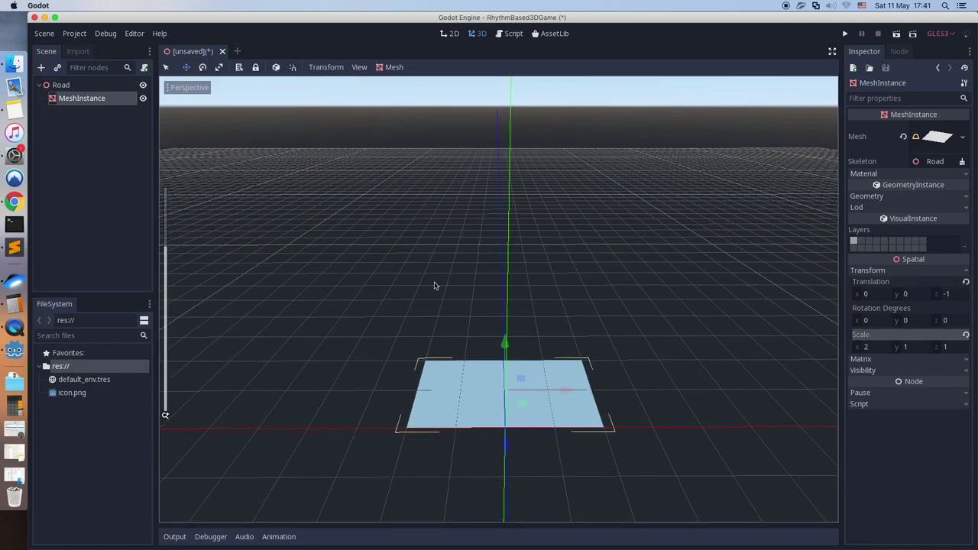
{"action": "left_click", "coordinate": [952, 346]}
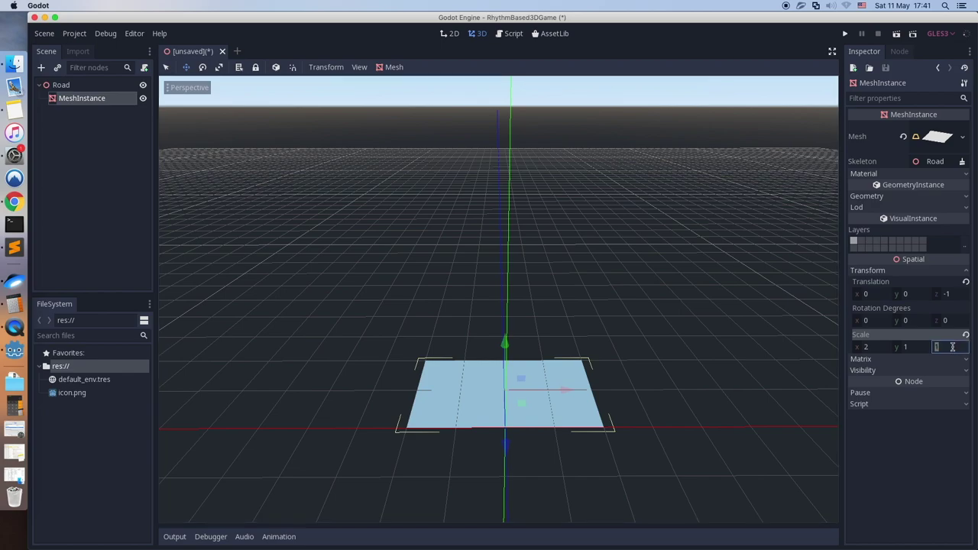
{"action": "key", "text": "Return"}
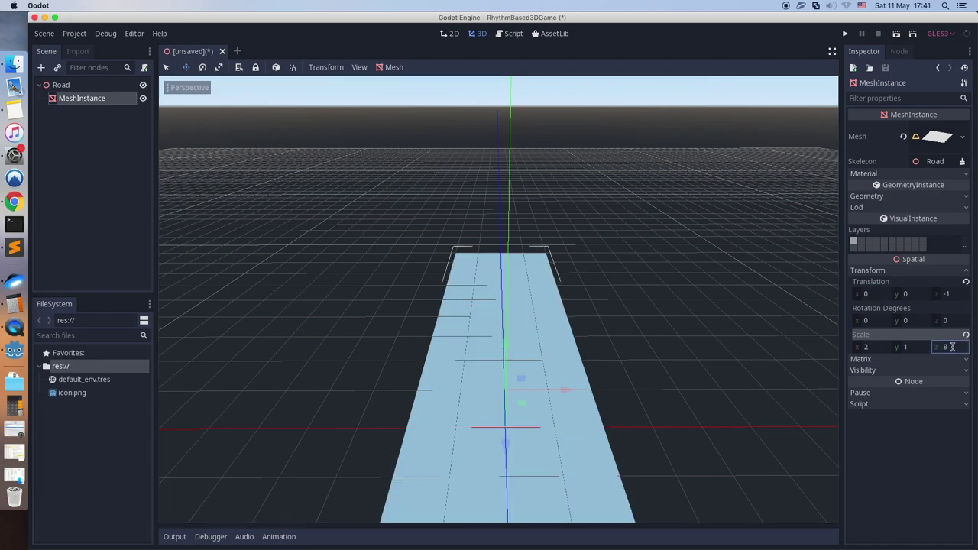
{"action": "left_click", "coordinate": [953, 297]}
{"action": "type", "text": "-8"}
{"action": "key", "text": "Return"}
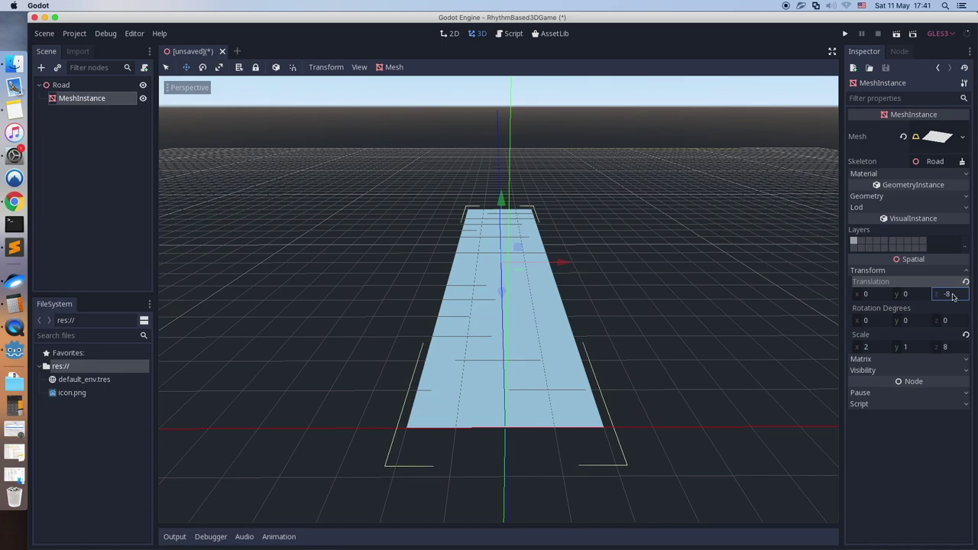
{"action": "scroll", "coordinate": [460, 337], "scroll_direction": "up", "scroll_amount": 1}
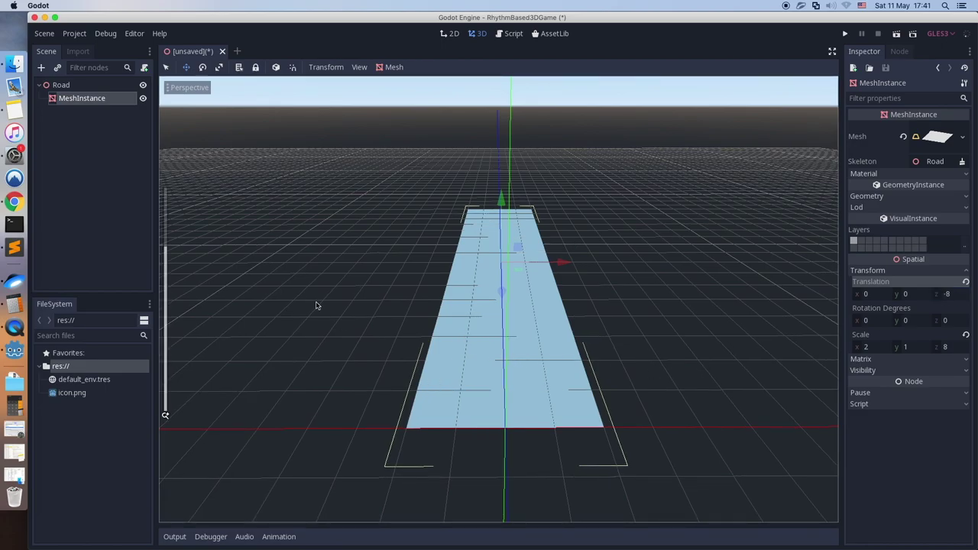
{"action": "mouse_move", "coordinate": [316, 303]}
{"action": "middle_mouse_down"}
{"action": "mouse_move", "coordinate": [350, 314]}
{"action": "mouse_move", "coordinate": [358, 306]}
{"action": "mouse_move", "coordinate": [323, 303]}
{"action": "middle_mouse_up"}
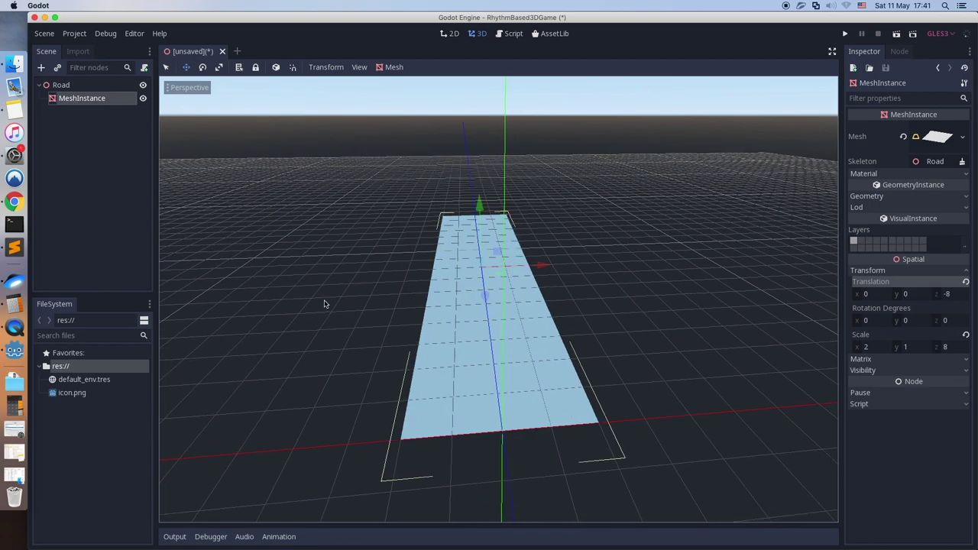
Save the Road scene as road.tscn
{"action": "key", "text": "super+s"}
{"action": "type", "text": "roda"}
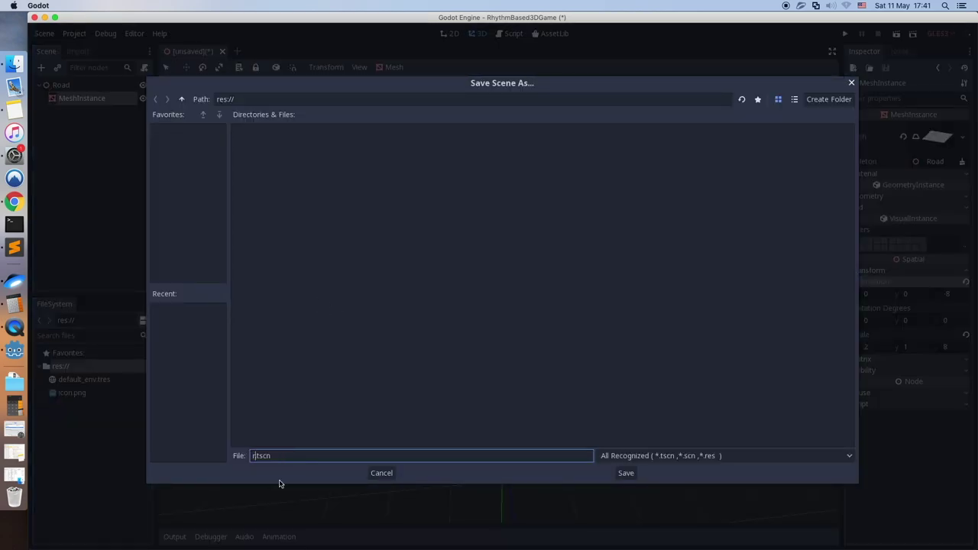
{"action": "key", "text": "BackSpace"}
{"action": "key", "text": "BackSpace"}
{"action": "type", "text": "ad"}
{"action": "key", "text": "Return"}
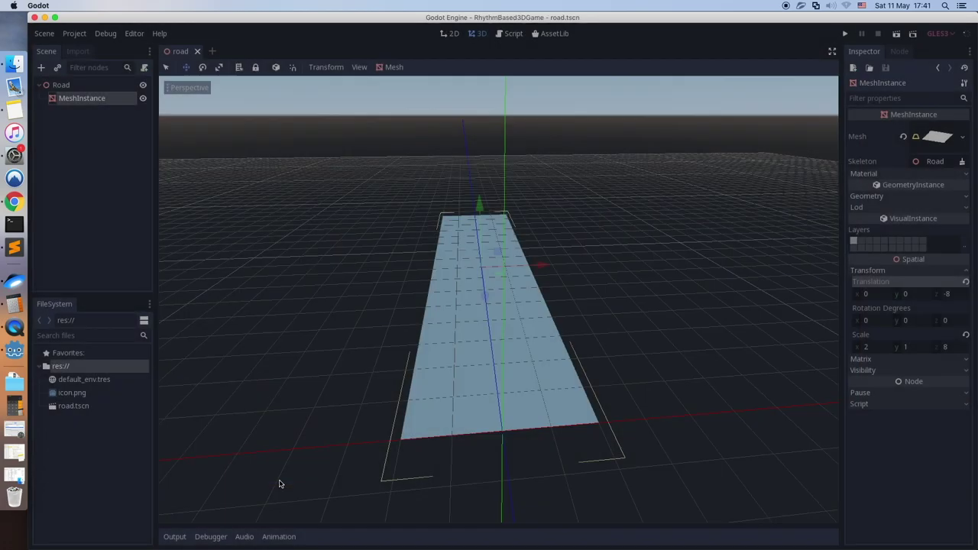
Create a new 3D scene with root Game and save it as game.tscn
{"action": "left_click", "coordinate": [44, 33]}
{"action": "left_click", "coordinate": [46, 44]}
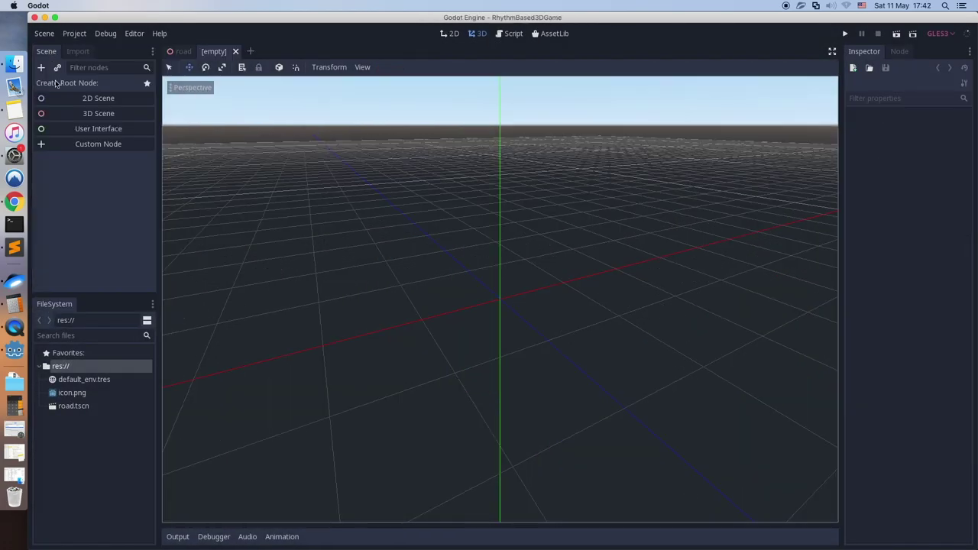
{"action": "left_click", "coordinate": [85, 113]}
{"action": "double_click", "coordinate": [65, 86]}
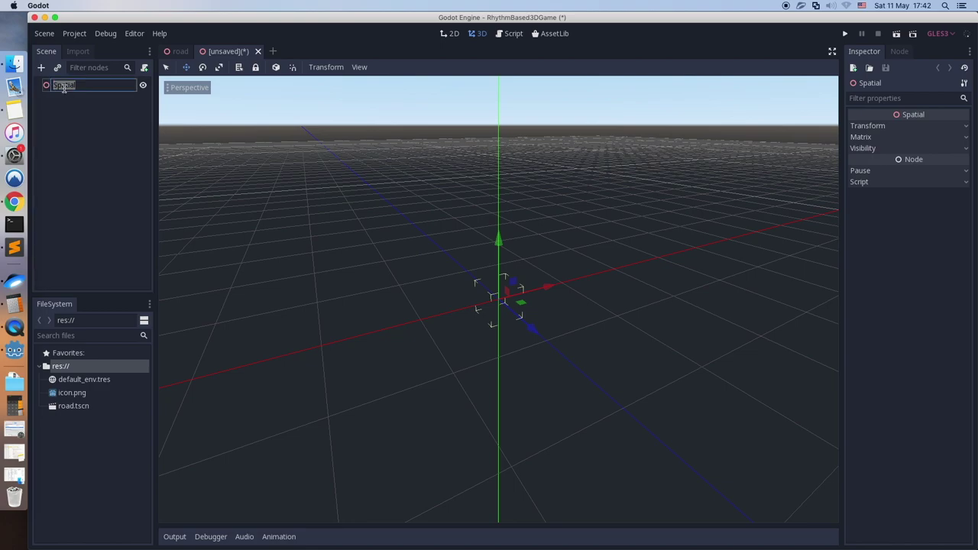
{"action": "type", "text": "Game"}
{"action": "key", "text": "Return"}
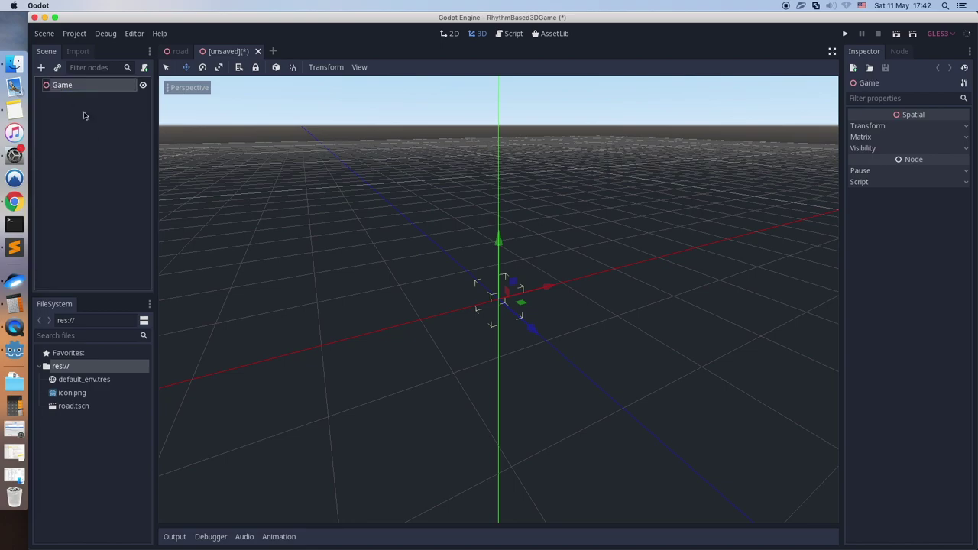
{"action": "key", "text": "super+s"}
{"action": "type", "text": "ga"}
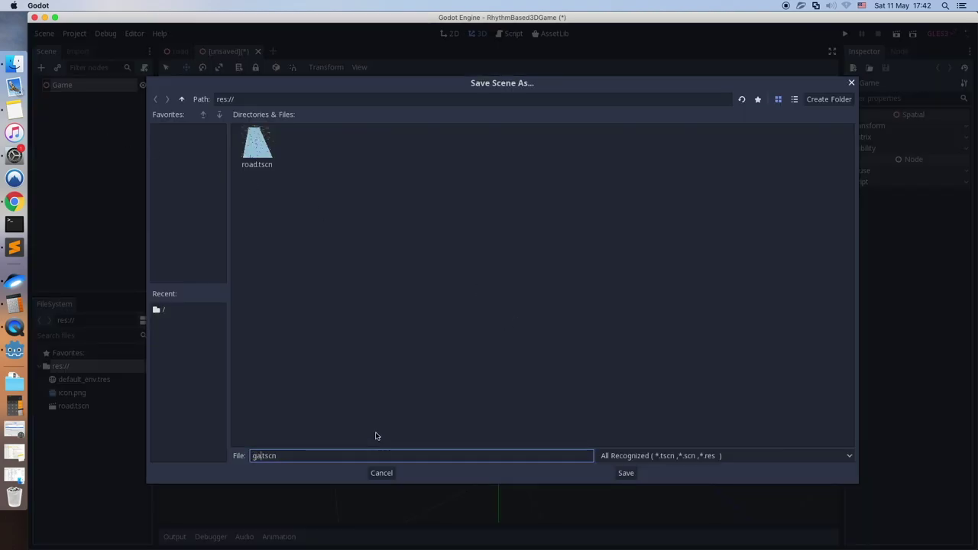
{"action": "type", "text": "me"}
{"action": "key", "text": "Return"}
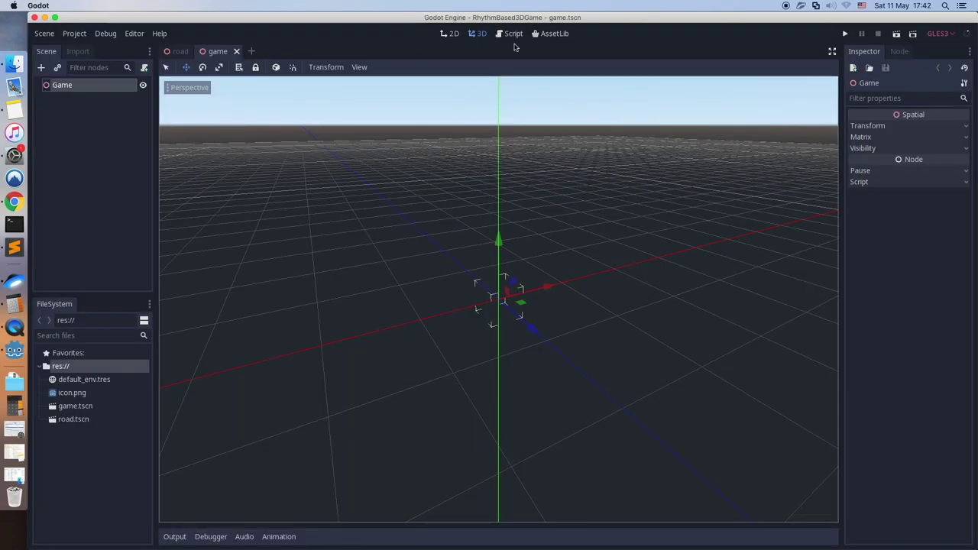
Run the project, choose game.tscn as the main scene, then stop and reopen it
{"action": "left_click", "coordinate": [847, 34]}
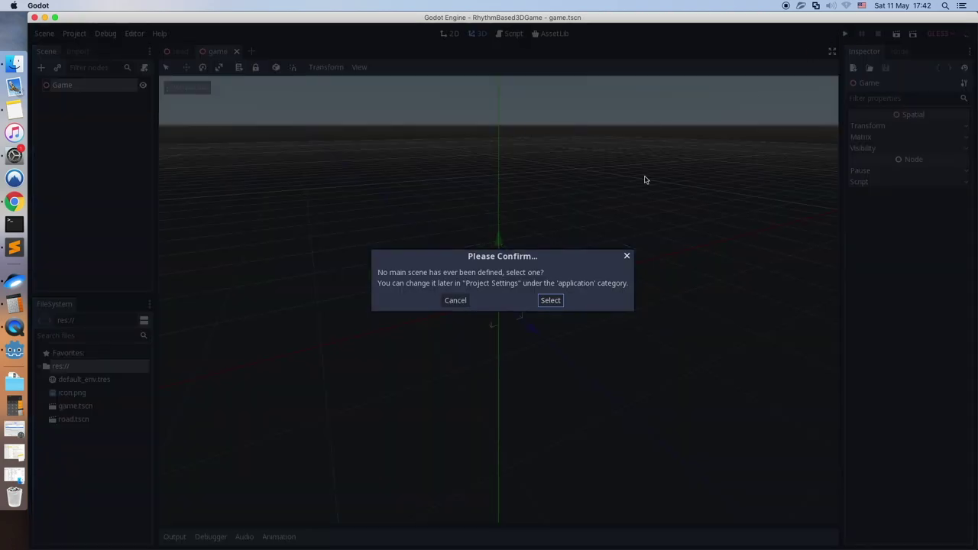
{"action": "left_click", "coordinate": [555, 303]}
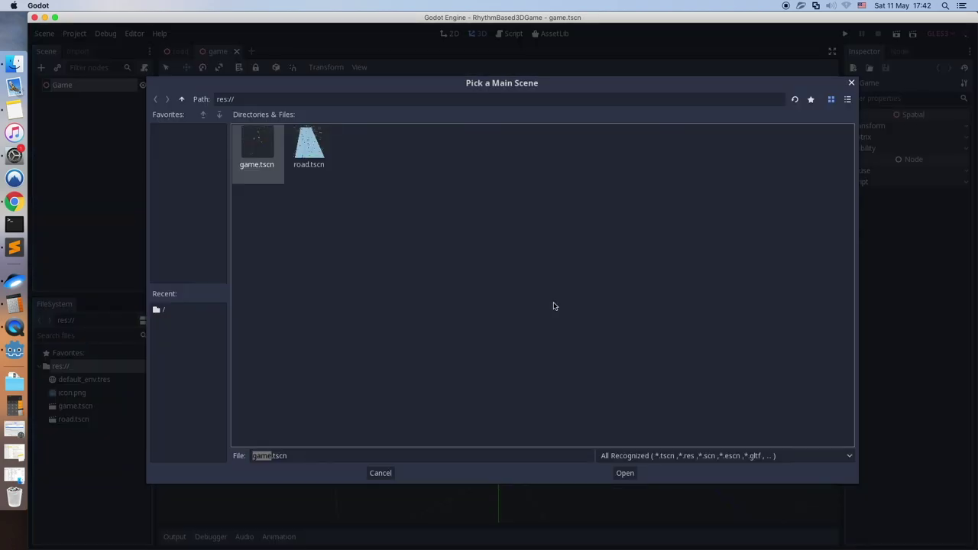
{"action": "left_click", "coordinate": [625, 473]}
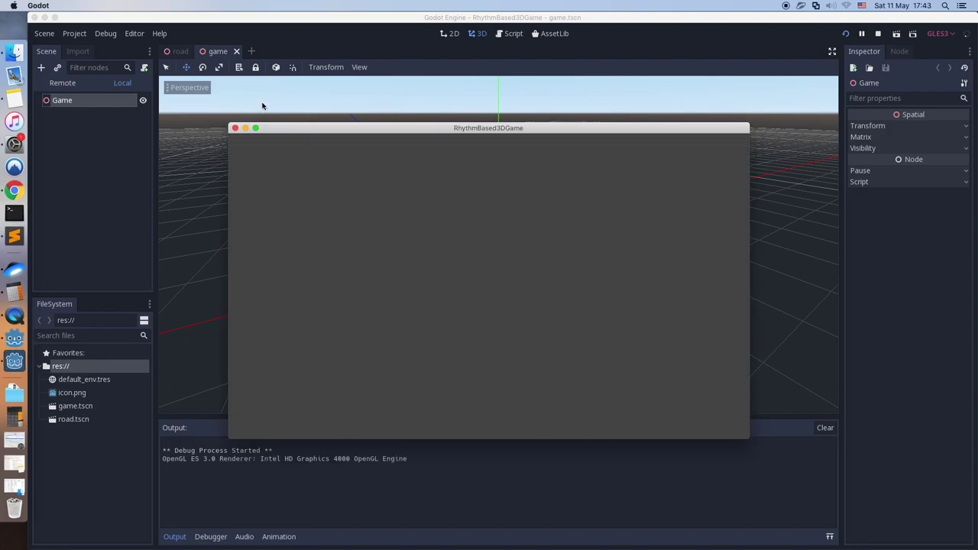
{"action": "left_click", "coordinate": [236, 128]}
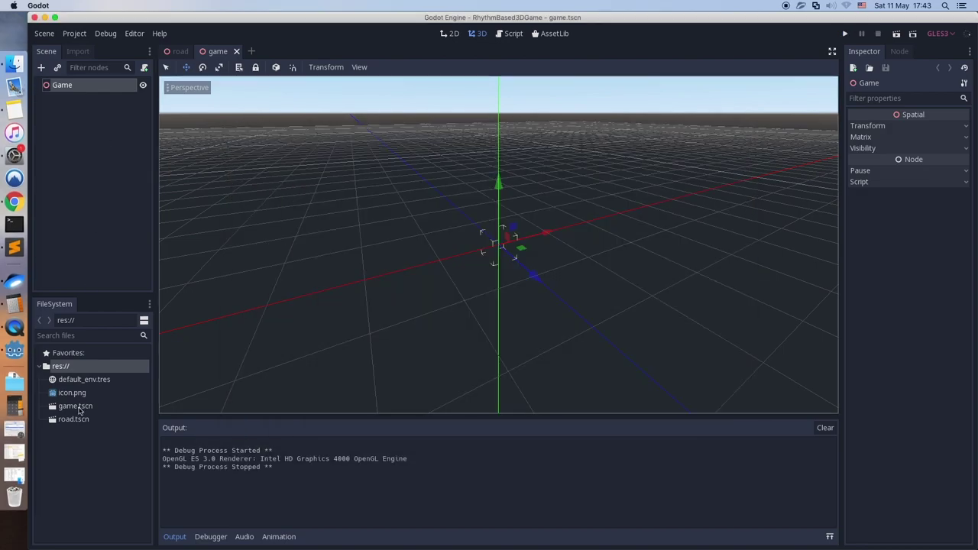
{"action": "double_click", "coordinate": [79, 410]}
Instance road.tscn as a child of Game and recentre the view on it
{"action": "left_click", "coordinate": [57, 67]}
{"action": "left_click", "coordinate": [288, 202]}
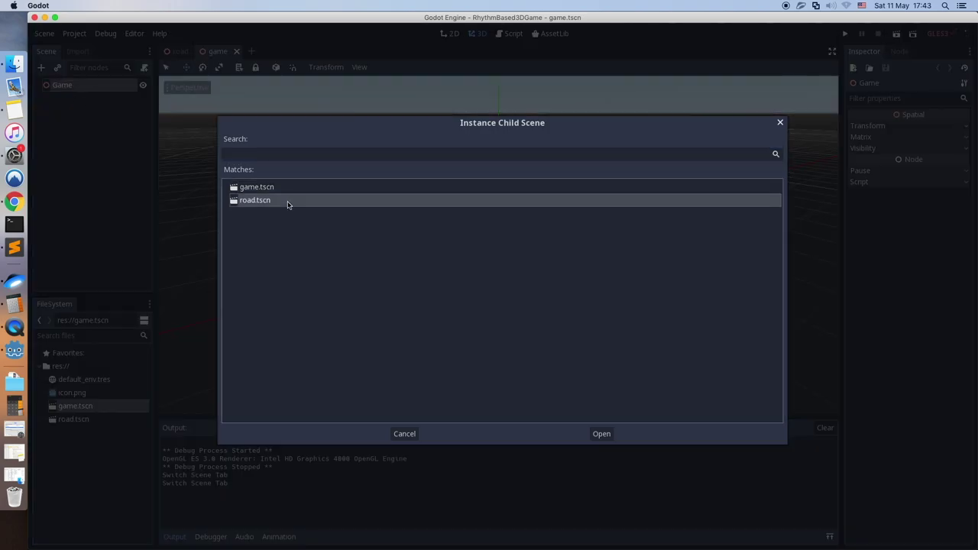
{"action": "double_click", "coordinate": [288, 202]}
{"action": "scroll", "coordinate": [288, 203], "scroll_direction": "up", "scroll_amount": 5}
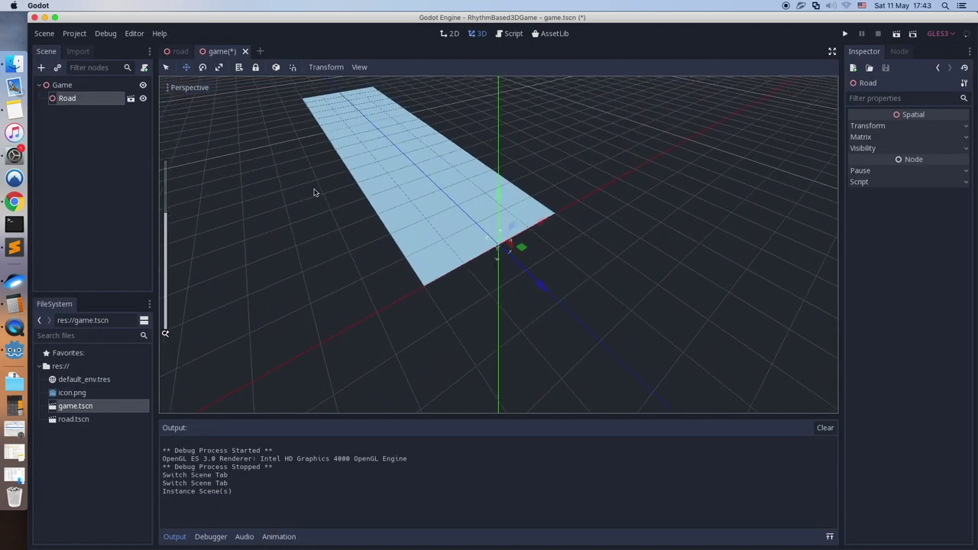
{"action": "middle_click_drag", "start_coordinate": [313, 192], "coordinate": [312, 245], "text": "shift"}
Add a Camera node under the Game root
{"action": "left_click", "coordinate": [62, 85]}
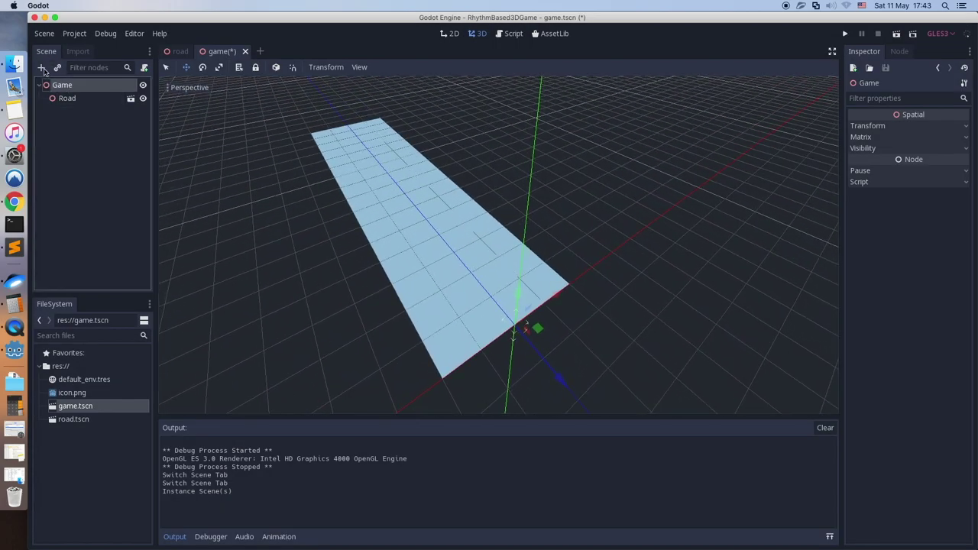
{"action": "left_click", "coordinate": [42, 68]}
{"action": "type", "text": "Cam"}
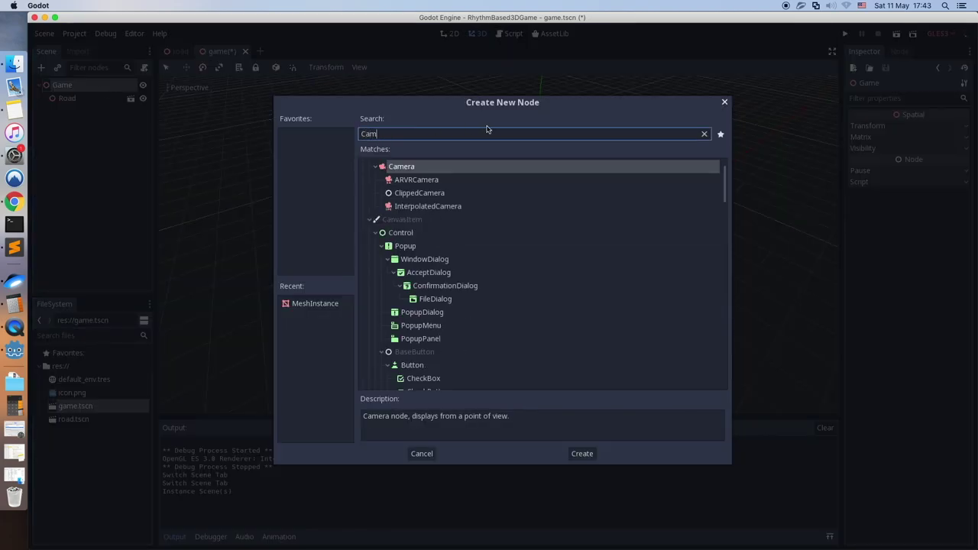
{"action": "type", "text": "er"}
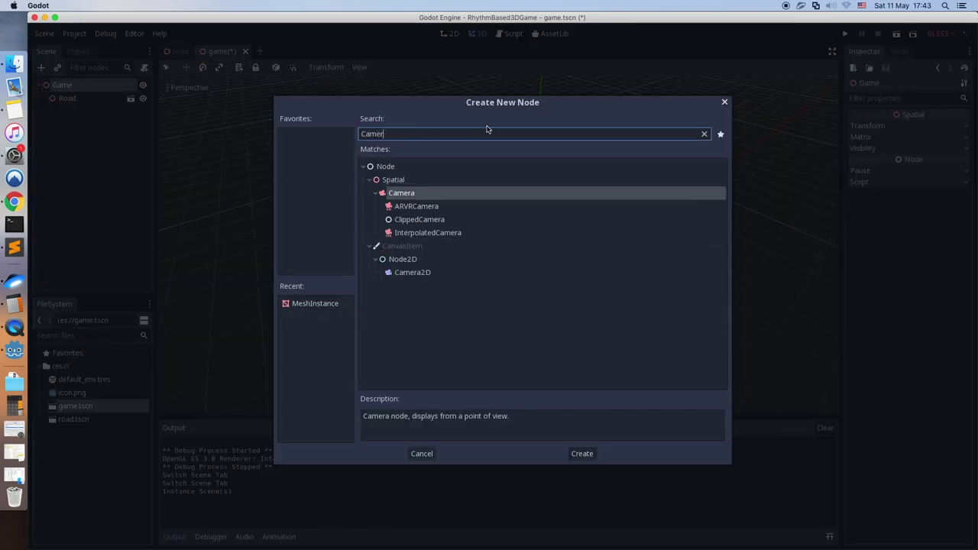
{"action": "double_click", "coordinate": [397, 194]}
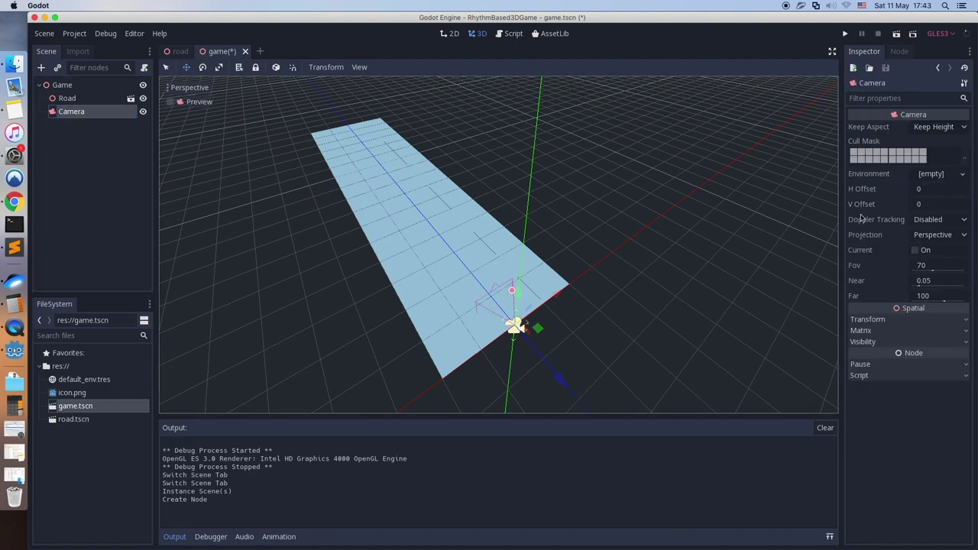
Tick Current on the Camera and preview its view
{"action": "left_click", "coordinate": [916, 252]}
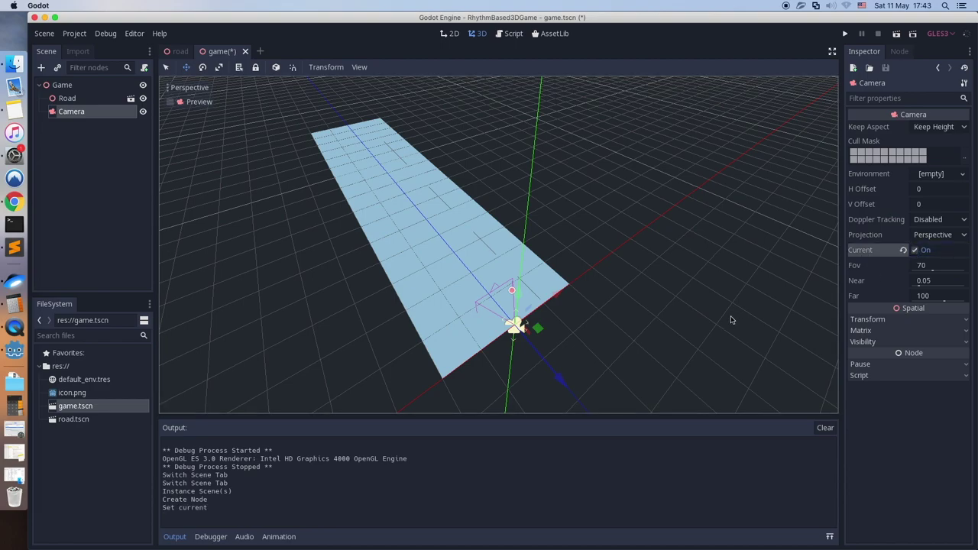
{"action": "left_click", "coordinate": [175, 102]}
{"action": "left_click", "coordinate": [175, 102]}
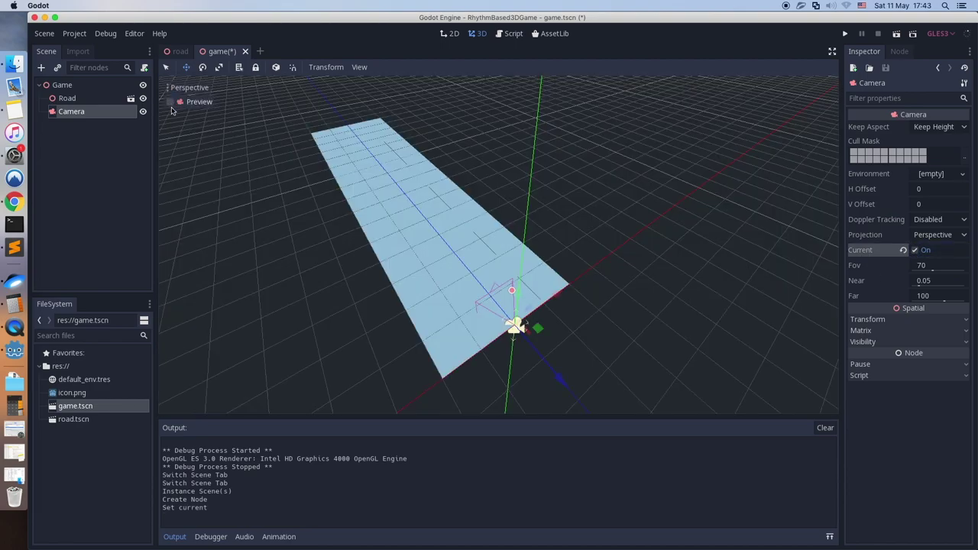
{"action": "scroll", "coordinate": [362, 202], "scroll_direction": "down", "scroll_amount": 1}
{"action": "middle_click_drag", "start_coordinate": [362, 202], "coordinate": [420, 244]}
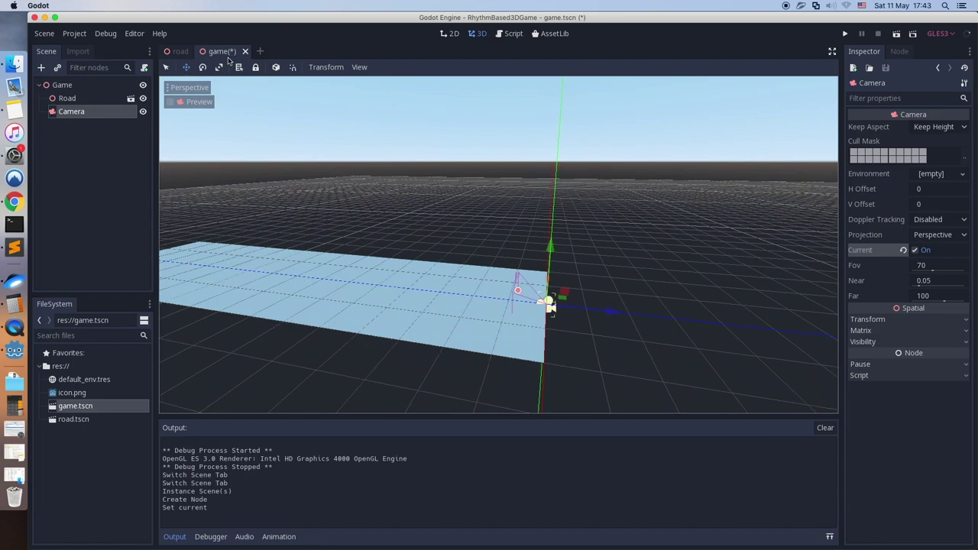
Rotate the camera to face along the road, then raise it and move it back
{"action": "left_click", "coordinate": [202, 67]}
{"action": "left_click_drag", "start_coordinate": [593, 284], "coordinate": [548, 127]}
{"action": "key", "text": "w"}
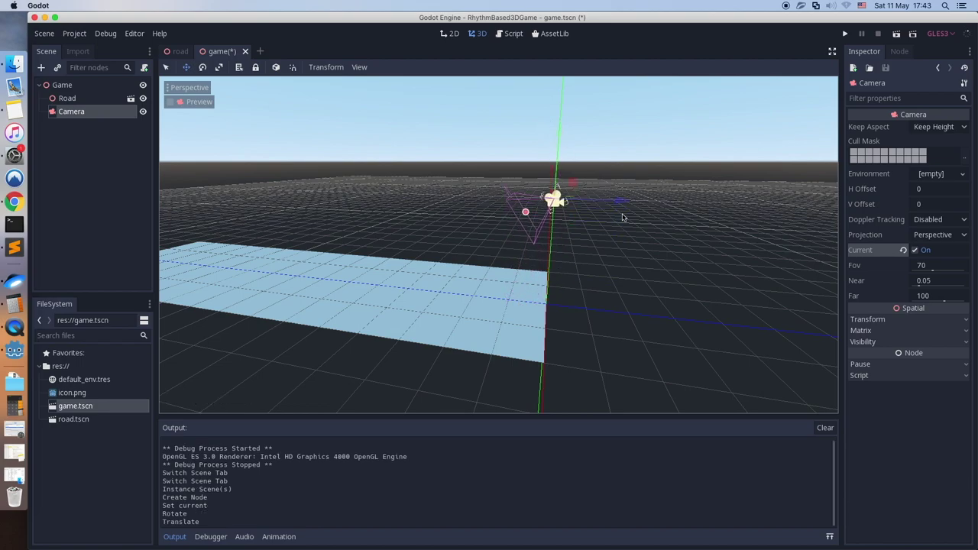
{"action": "left_click_drag", "start_coordinate": [625, 202], "coordinate": [691, 209]}
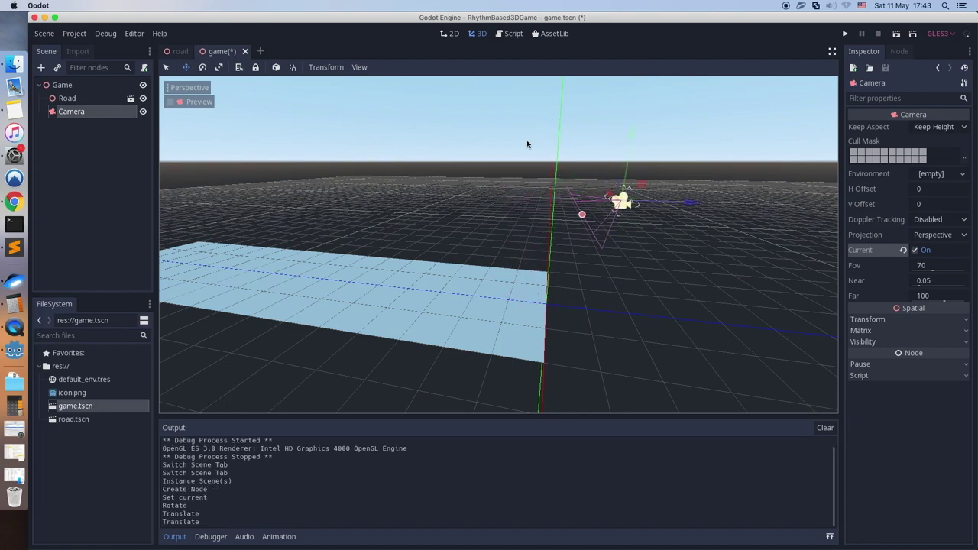
{"action": "left_click", "coordinate": [197, 104]}
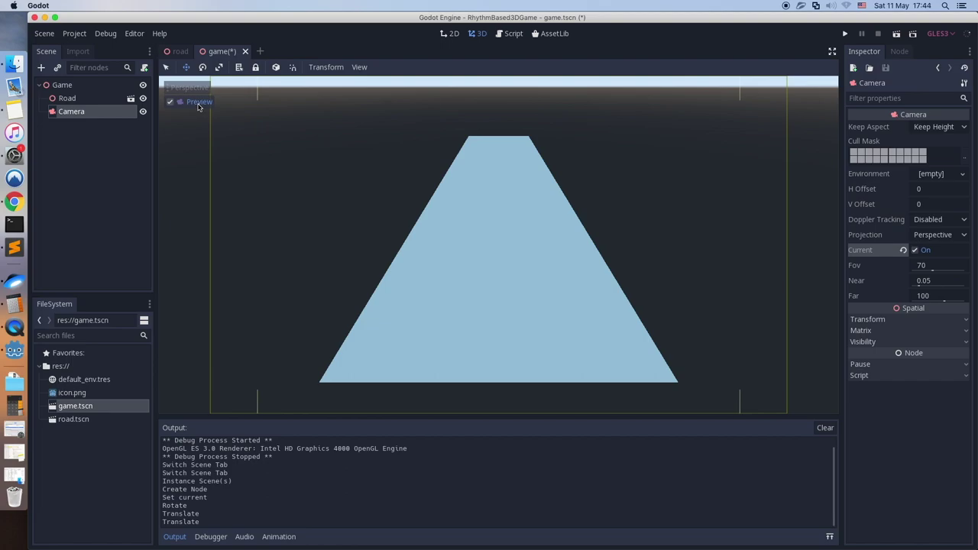
{"action": "left_click", "coordinate": [198, 103]}
Tilt the camera slightly, rechecking its preview until it looks down the road
{"action": "left_click", "coordinate": [202, 67]}
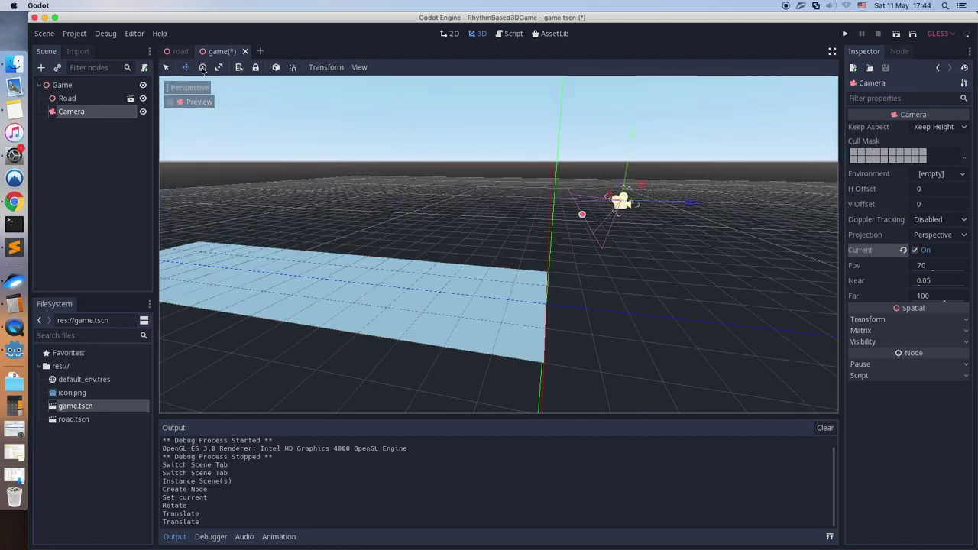
{"action": "left_click_drag", "start_coordinate": [651, 160], "coordinate": [653, 163]}
{"action": "left_click", "coordinate": [187, 102]}
{"action": "left_click", "coordinate": [187, 101]}
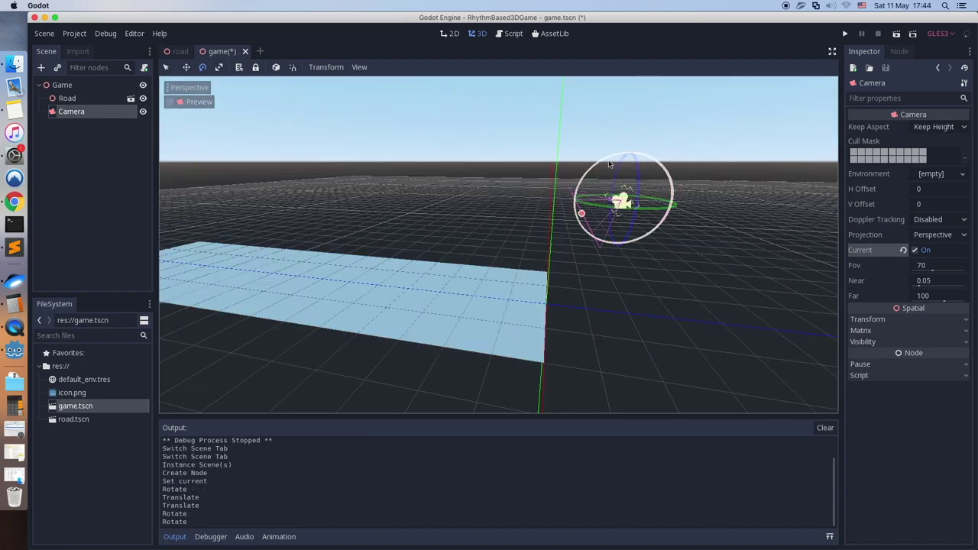
{"action": "left_click", "coordinate": [185, 102]}
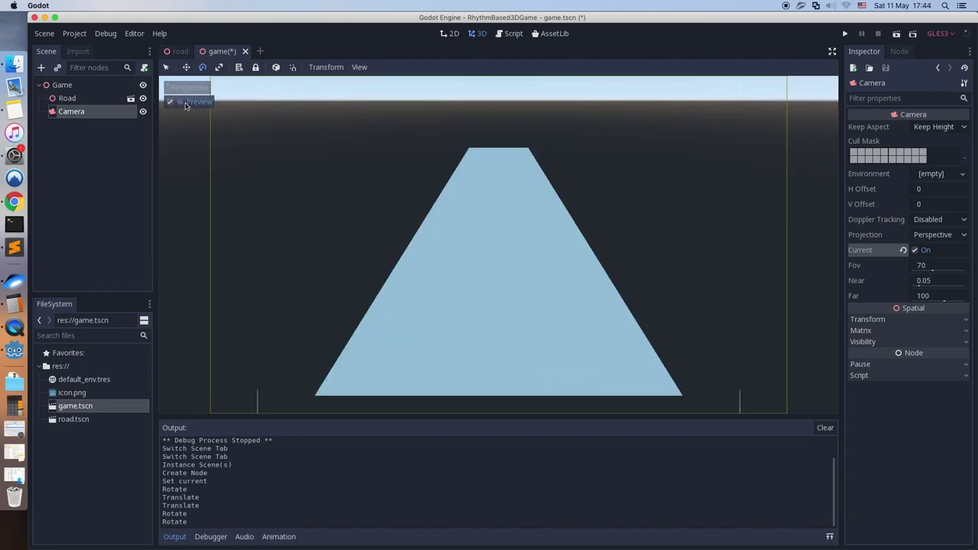
{"action": "left_click", "coordinate": [185, 102]}
{"action": "left_click", "coordinate": [114, 156]}
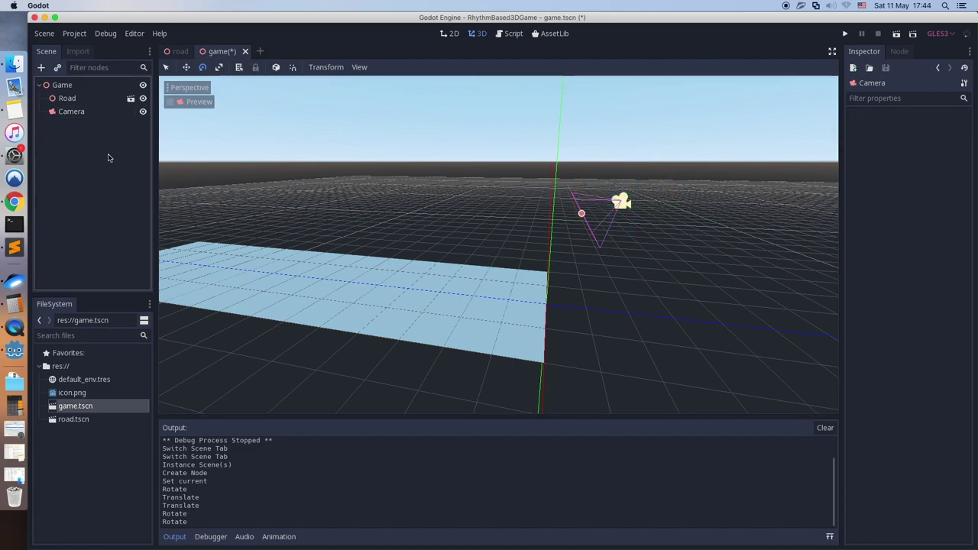
{"action": "left_click", "coordinate": [71, 113]}
Duplicate the Camera, rename the copy CameraDebug, and untick its Current flag
{"action": "right_click", "coordinate": [71, 112]}
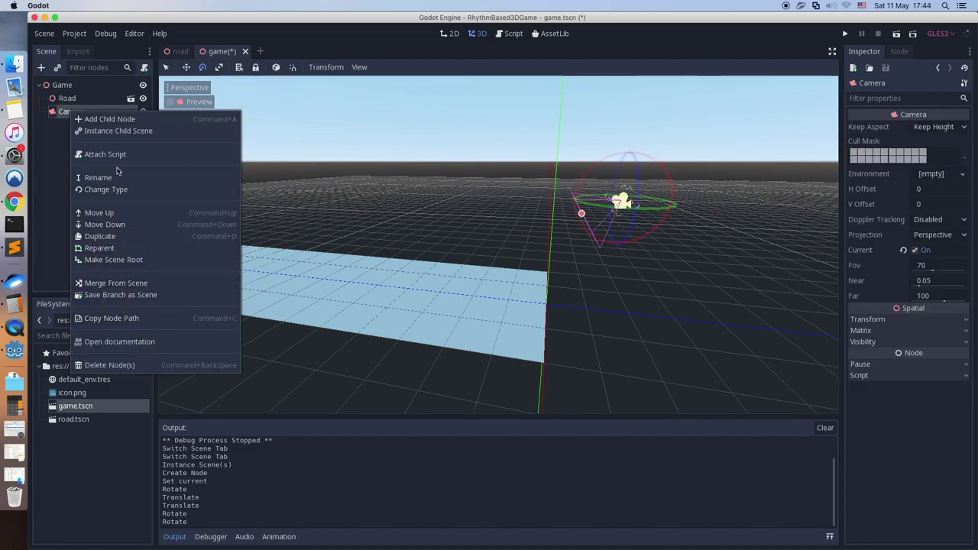
{"action": "left_click", "coordinate": [114, 237]}
{"action": "double_click", "coordinate": [89, 126]}
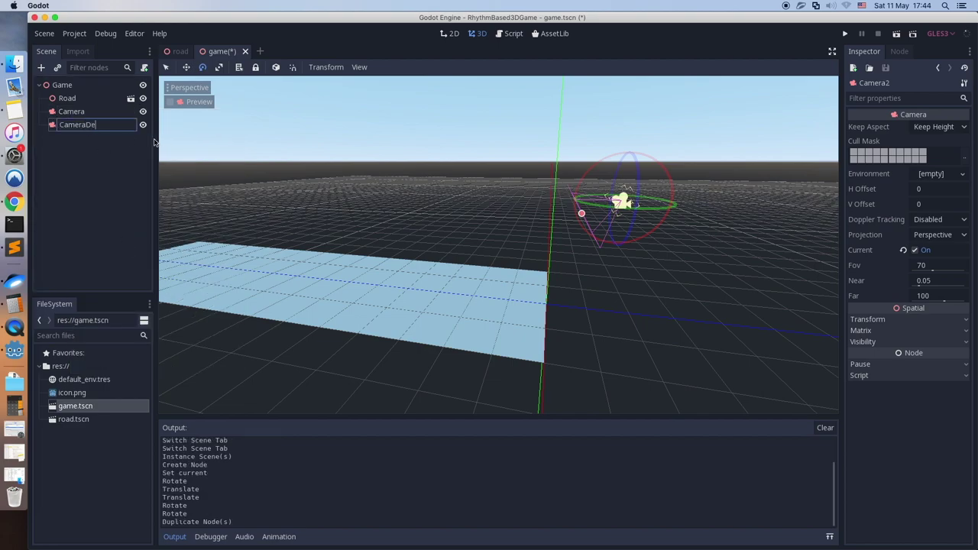
{"action": "type", "text": "CameraDebug"}
{"action": "key", "text": "Return"}
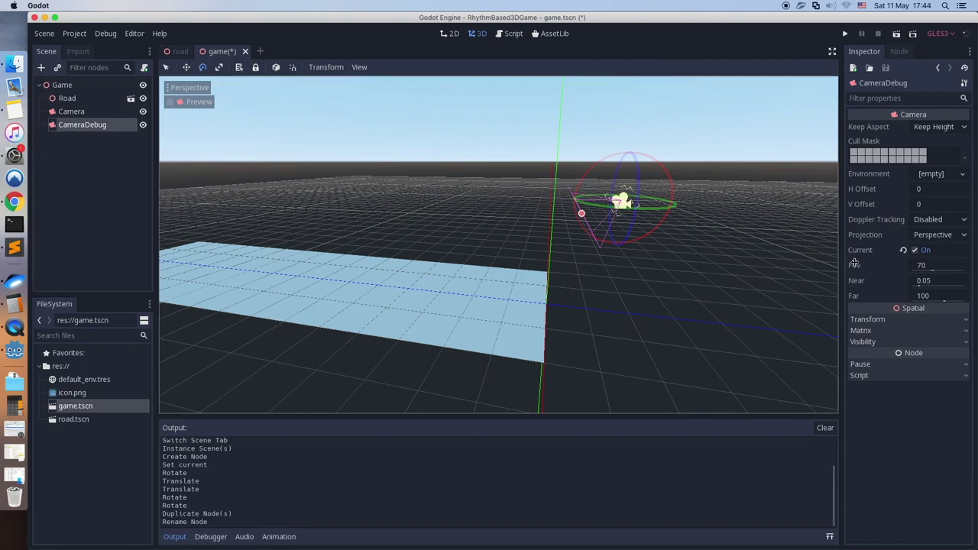
{"action": "left_click", "coordinate": [914, 251]}
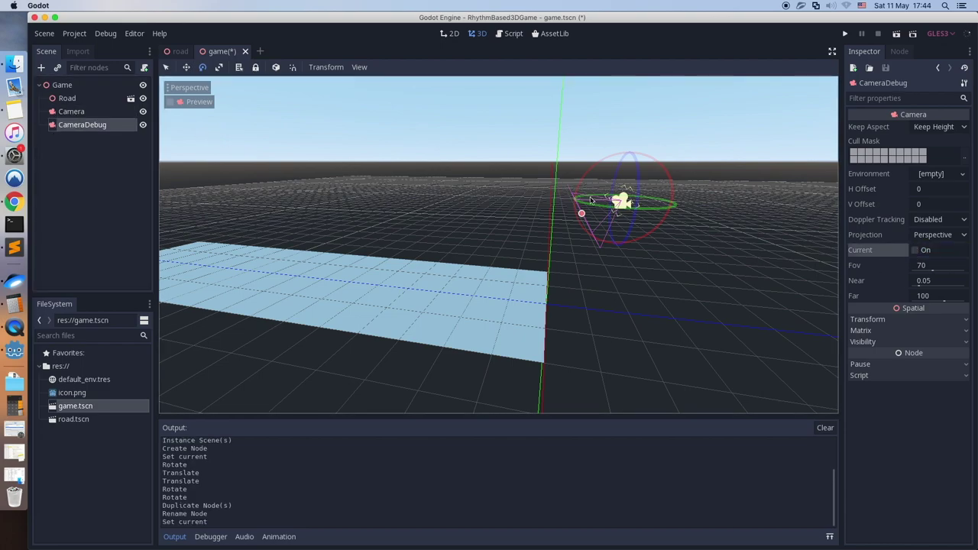
Set CameraDebug's Rotation Degrees X to -90 in the Inspector
{"action": "scroll", "coordinate": [590, 200], "scroll_direction": "down", "scroll_amount": 2}
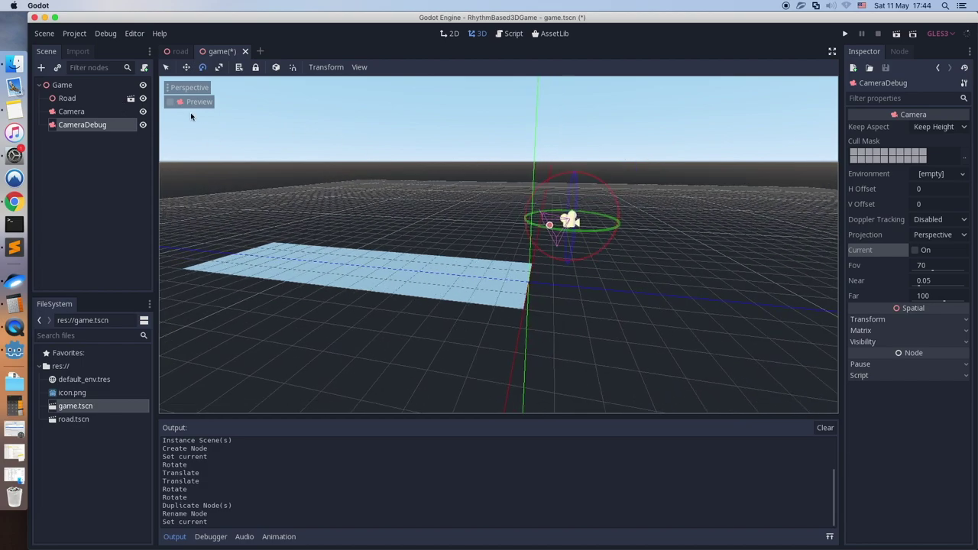
{"action": "left_click_drag", "start_coordinate": [604, 181], "coordinate": [550, 173]}
{"action": "left_click", "coordinate": [907, 320]}
{"action": "left_click", "coordinate": [877, 370]}
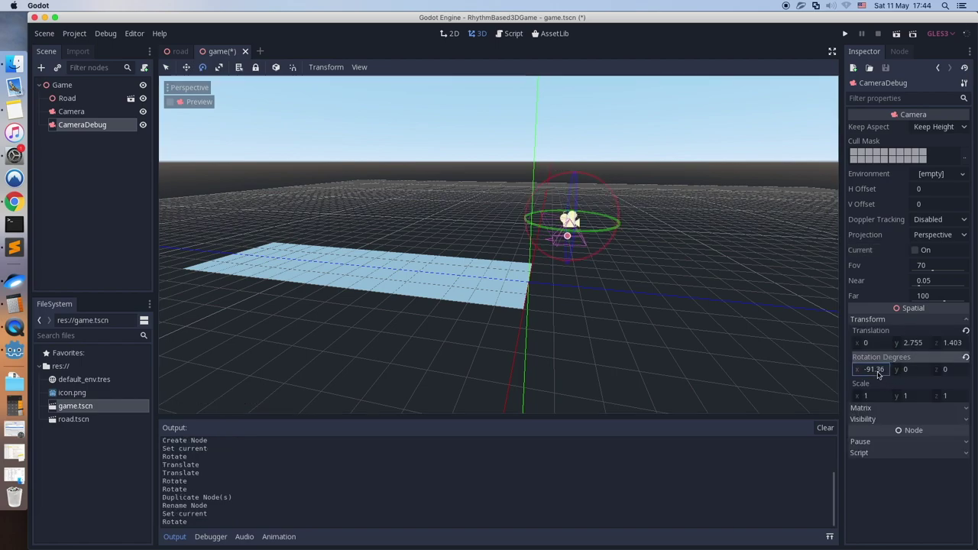
{"action": "type", "text": "90"}
{"action": "key", "text": "Return"}
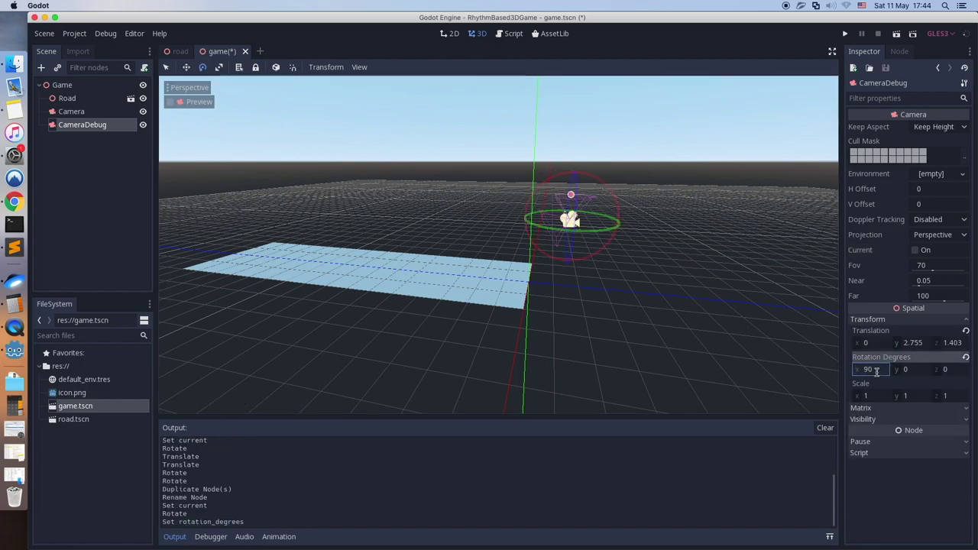
{"action": "left_click", "coordinate": [878, 373]}
{"action": "type", "text": "-90"}
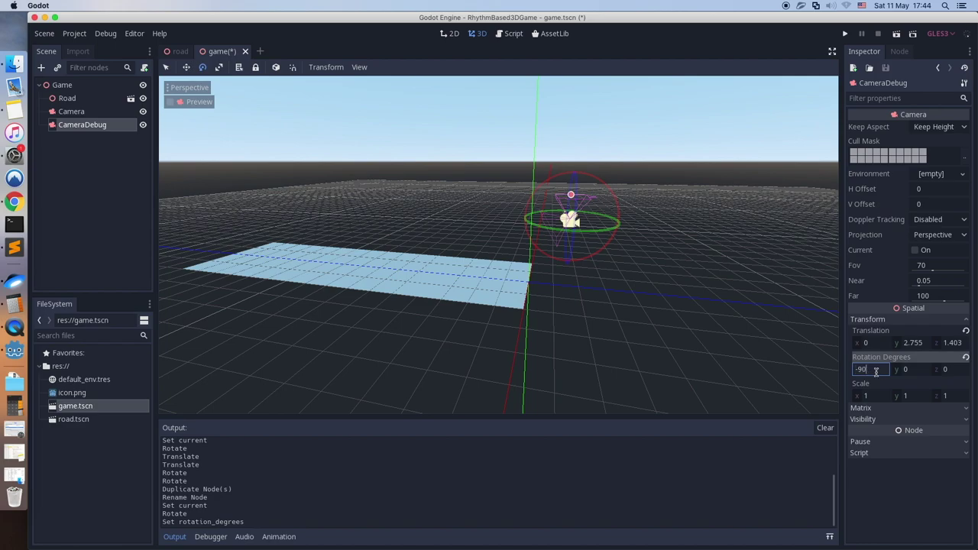
{"action": "key", "text": "Return"}
Raise CameraDebug with the Move tool and pull it back along Z, previewing its view
{"action": "left_click", "coordinate": [185, 67]}
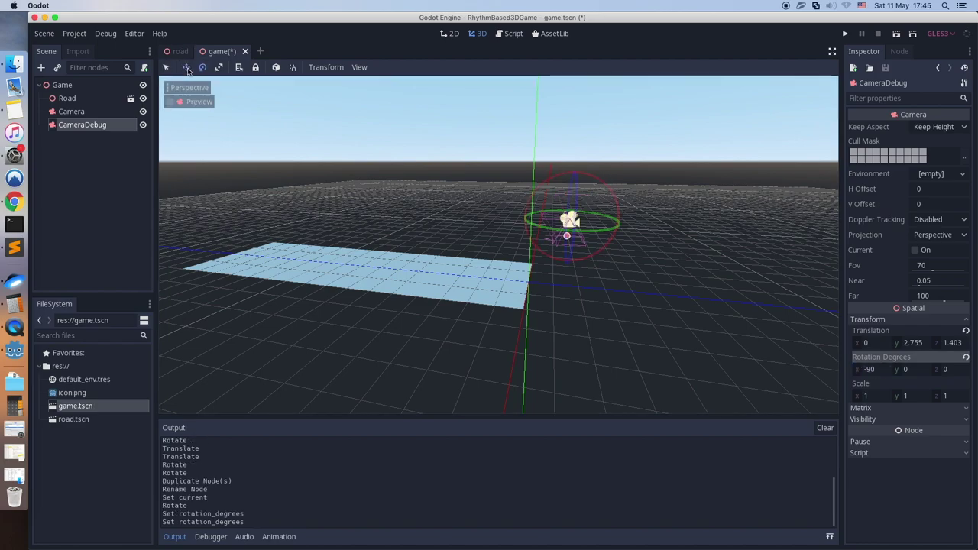
{"action": "left_click_drag", "start_coordinate": [579, 152], "coordinate": [448, 96]}
{"action": "scroll", "coordinate": [495, 168], "scroll_direction": "down", "scroll_amount": 3}
{"action": "left_click", "coordinate": [197, 103]}
{"action": "left_click", "coordinate": [199, 103]}
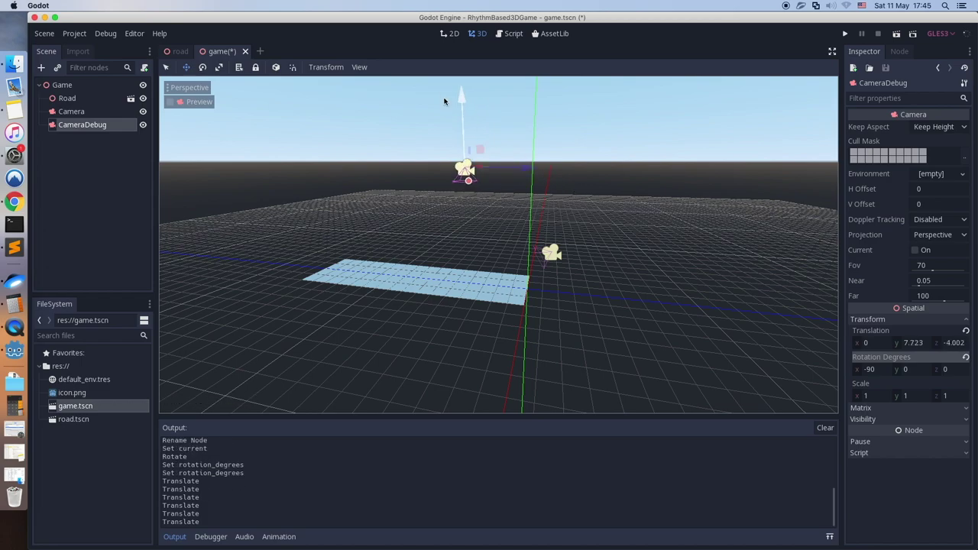
{"action": "left_click", "coordinate": [197, 102]}
{"action": "left_click", "coordinate": [197, 102]}
{"action": "middle_click_drag", "start_coordinate": [511, 153], "coordinate": [502, 187]}
{"action": "left_click_drag", "start_coordinate": [501, 186], "coordinate": [494, 171]}
{"action": "left_click_drag", "start_coordinate": [540, 226], "coordinate": [515, 226]}
{"action": "left_click", "coordinate": [197, 102]}
{"action": "left_click", "coordinate": [197, 103]}
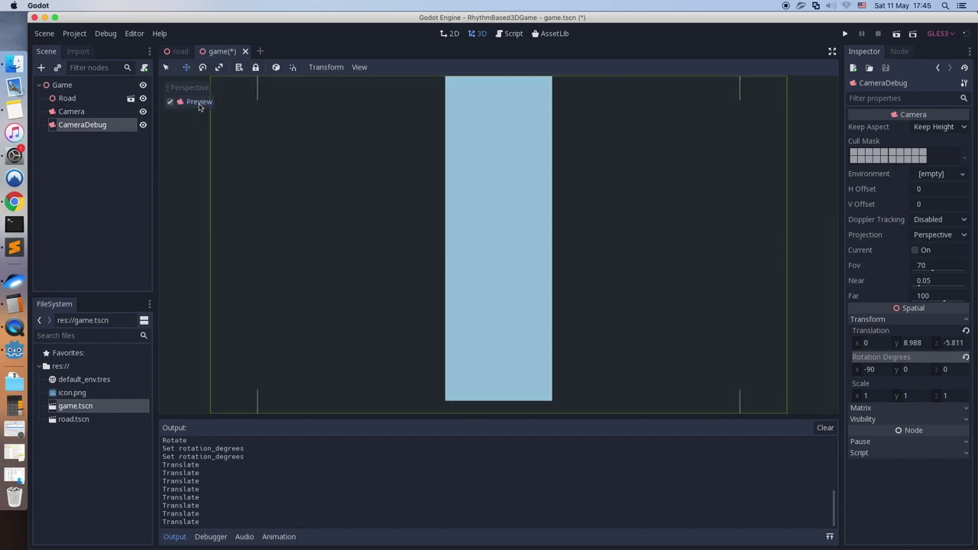
Keep raising CameraDebug and moving it back along Z, checking each preview
{"action": "left_click_drag", "start_coordinate": [458, 156], "coordinate": [461, 145]}
{"action": "left_click_drag", "start_coordinate": [517, 218], "coordinate": [502, 217]}
{"action": "left_click", "coordinate": [201, 103]}
{"action": "left_click", "coordinate": [210, 104]}
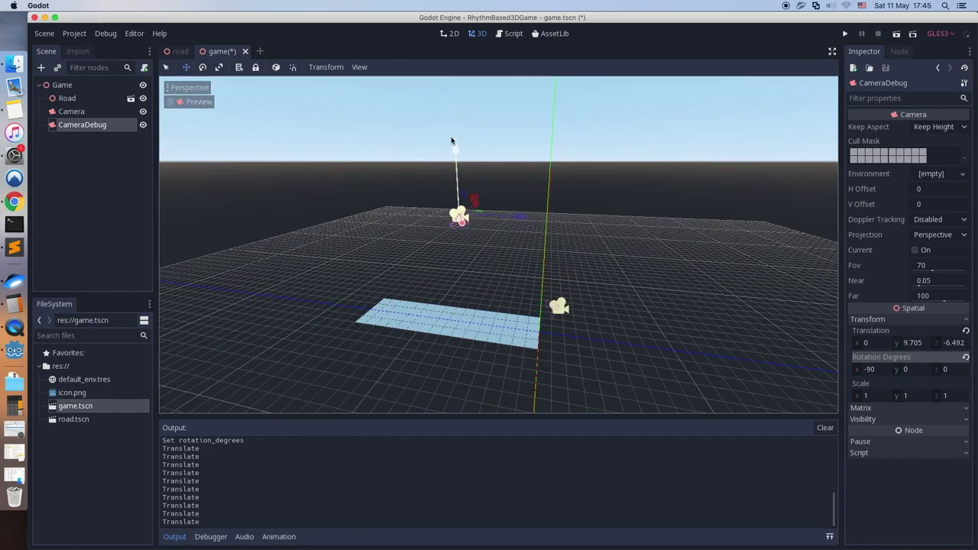
{"action": "left_click_drag", "start_coordinate": [455, 145], "coordinate": [455, 111]}
{"action": "left_click", "coordinate": [188, 102]}
{"action": "left_click", "coordinate": [189, 102]}
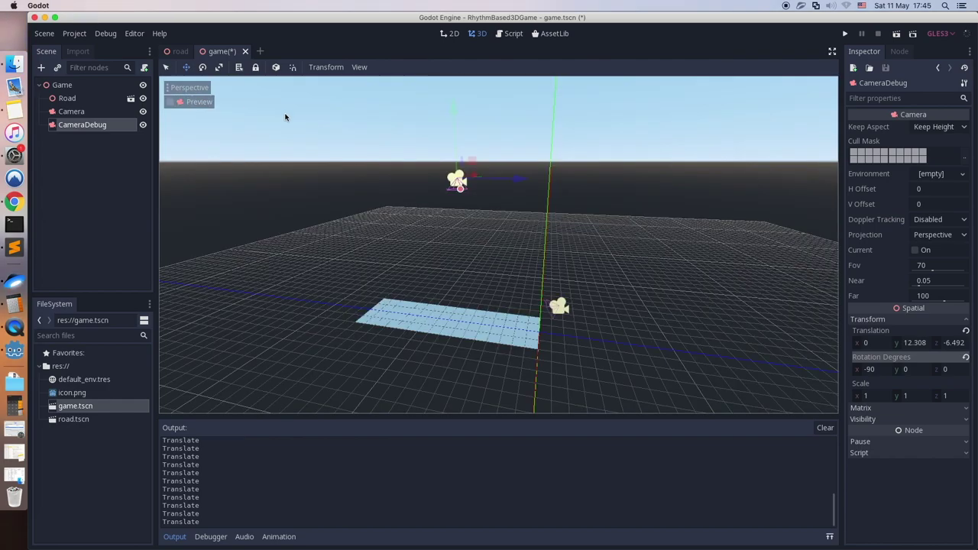
{"action": "left_click_drag", "start_coordinate": [519, 179], "coordinate": [430, 76]}
{"action": "left_click", "coordinate": [200, 103]}
{"action": "left_click", "coordinate": [201, 103]}
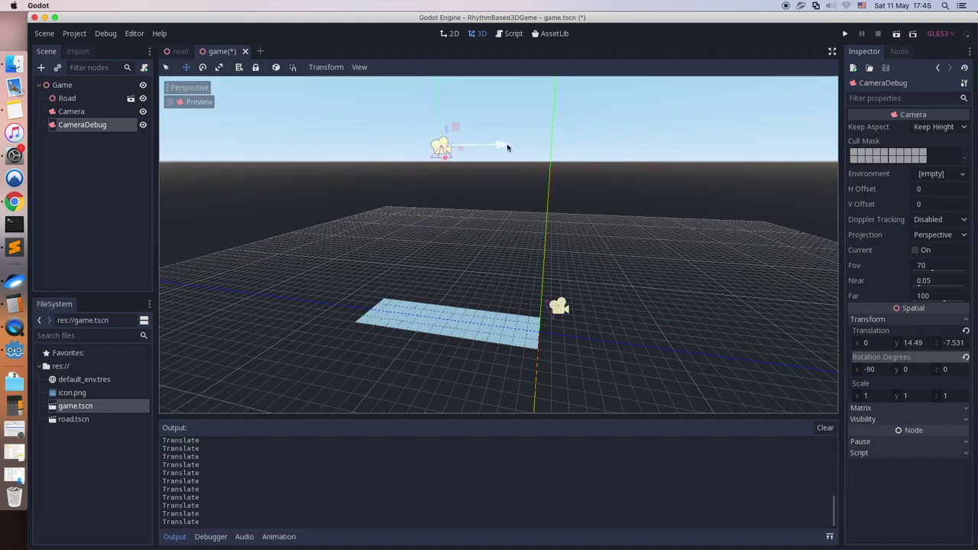
{"action": "left_click_drag", "start_coordinate": [507, 147], "coordinate": [477, 148]}
{"action": "left_click", "coordinate": [200, 102]}
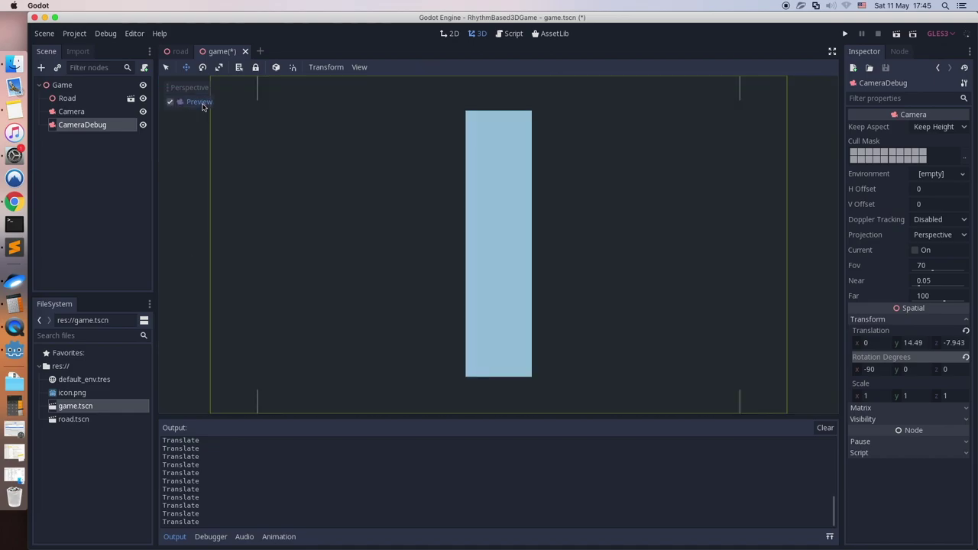
{"action": "left_click", "coordinate": [200, 102]}
Lower CameraDebug slightly to about y 12.186, z -7.943 and confirm it frames the road
{"action": "left_click_drag", "start_coordinate": [431, 86], "coordinate": [412, 98]}
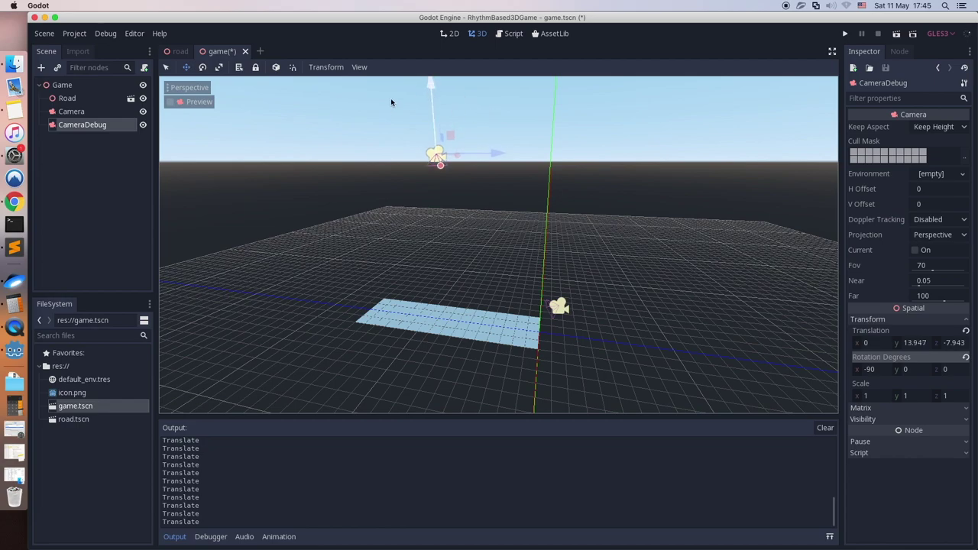
{"action": "left_click", "coordinate": [196, 101]}
{"action": "left_click", "coordinate": [196, 101]}
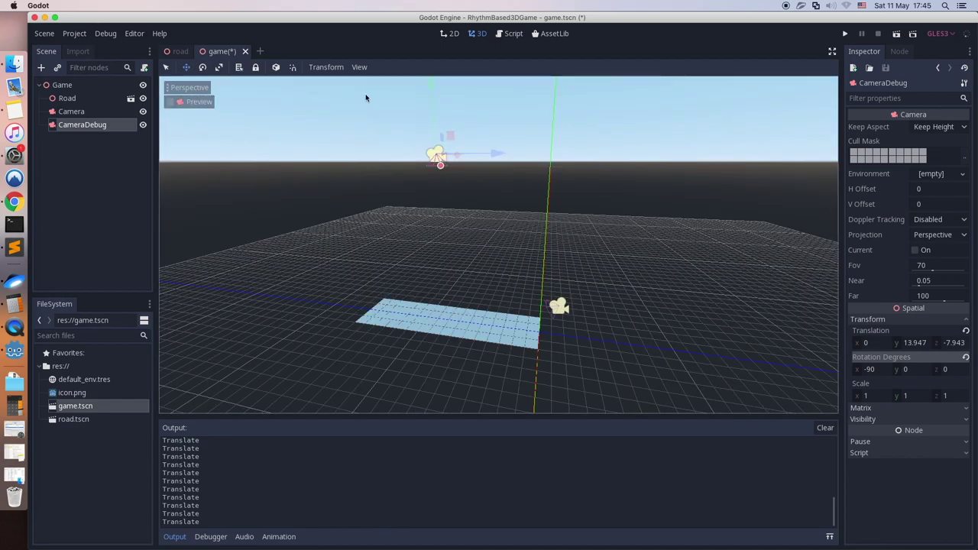
{"action": "left_click_drag", "start_coordinate": [431, 84], "coordinate": [432, 112]}
{"action": "left_click", "coordinate": [197, 101]}
{"action": "left_click", "coordinate": [197, 102]}
{"action": "left_click", "coordinate": [196, 102]}
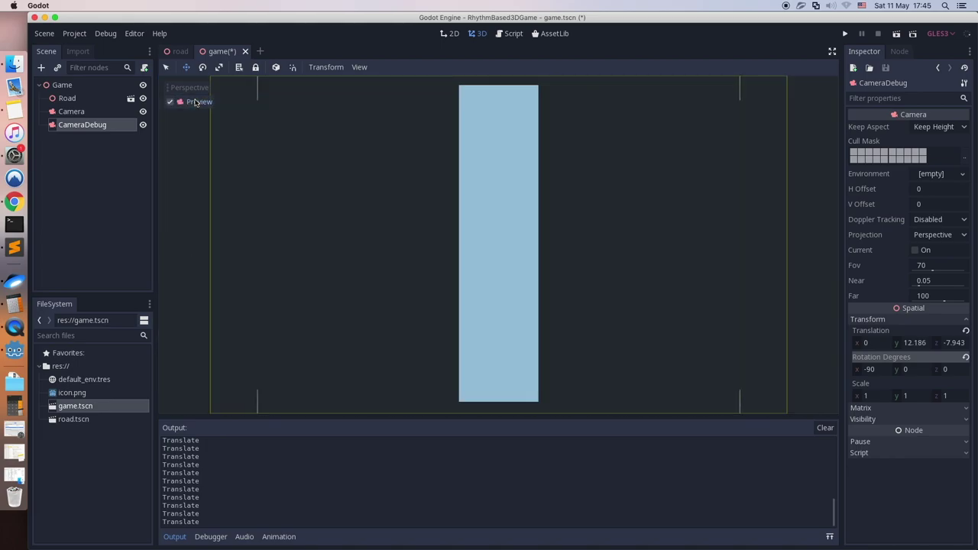
{"action": "left_click", "coordinate": [197, 102]}
Save and test-run the game scene from the Game root, then close the game window
{"action": "left_click", "coordinate": [97, 115]}
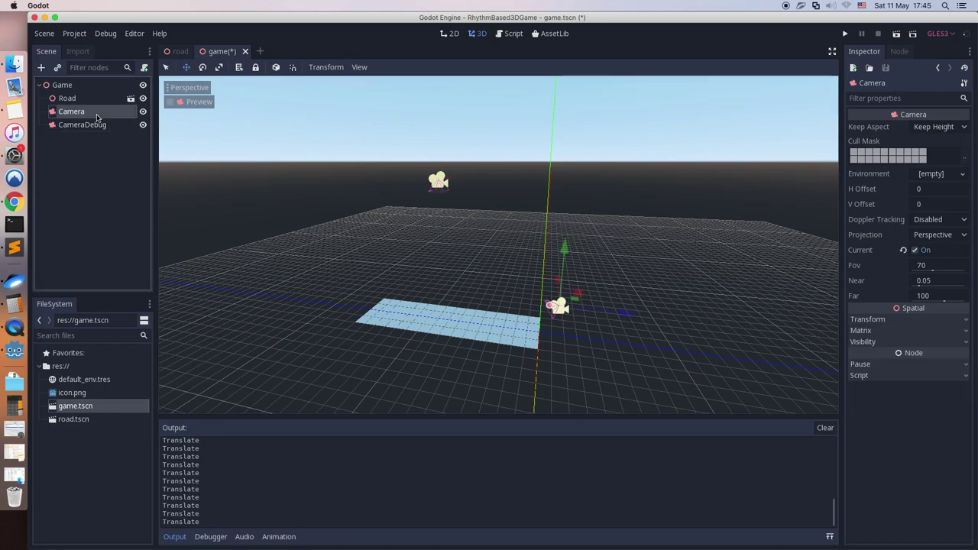
{"action": "left_click", "coordinate": [82, 88]}
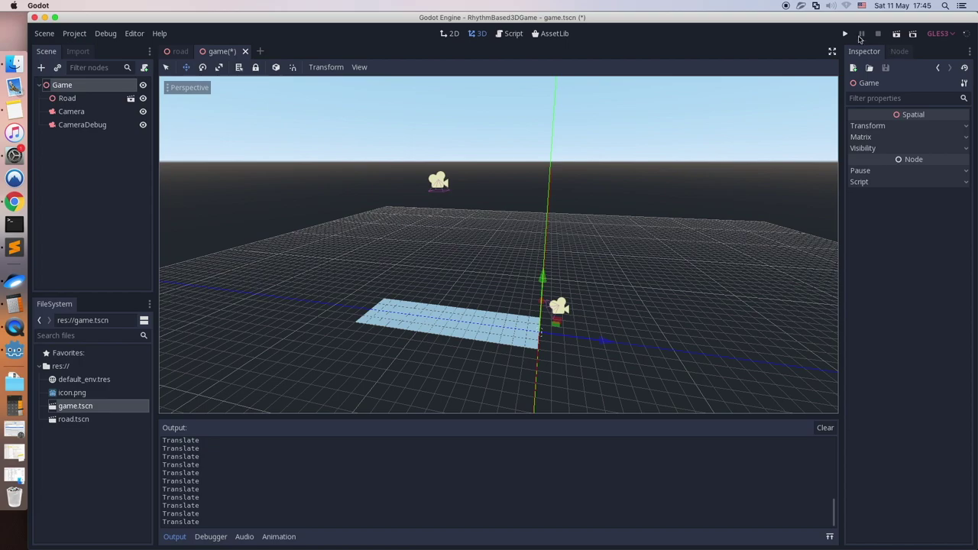
{"action": "left_click", "coordinate": [844, 33]}
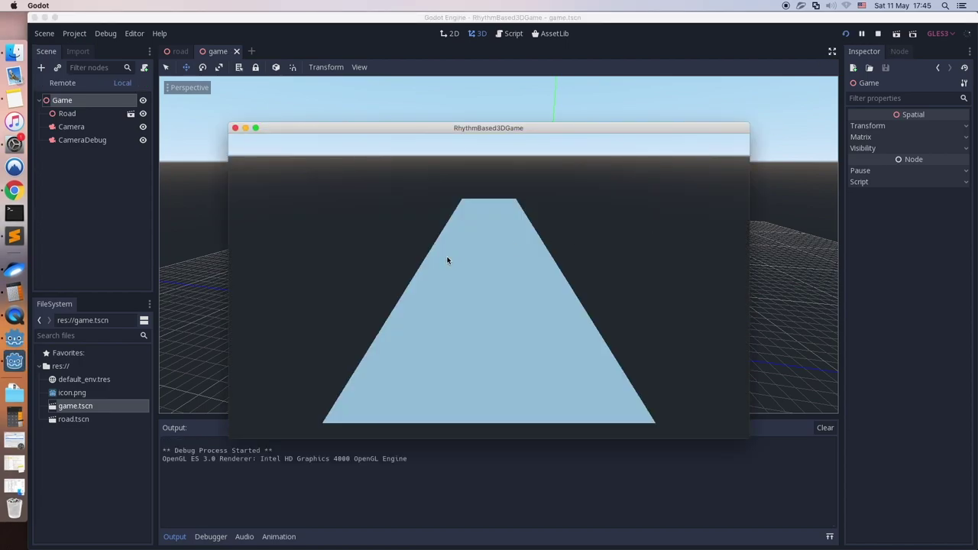
{"action": "left_click", "coordinate": [235, 127]}
Uncheck Current on Camera and check Current on CameraDebug
{"action": "left_click", "coordinate": [90, 126]}
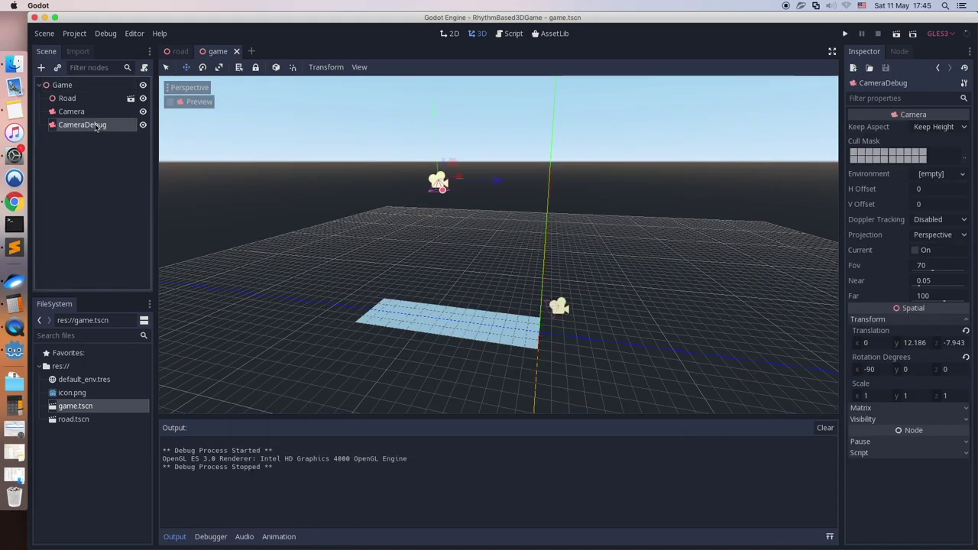
{"action": "left_click", "coordinate": [98, 114]}
{"action": "left_click", "coordinate": [915, 250]}
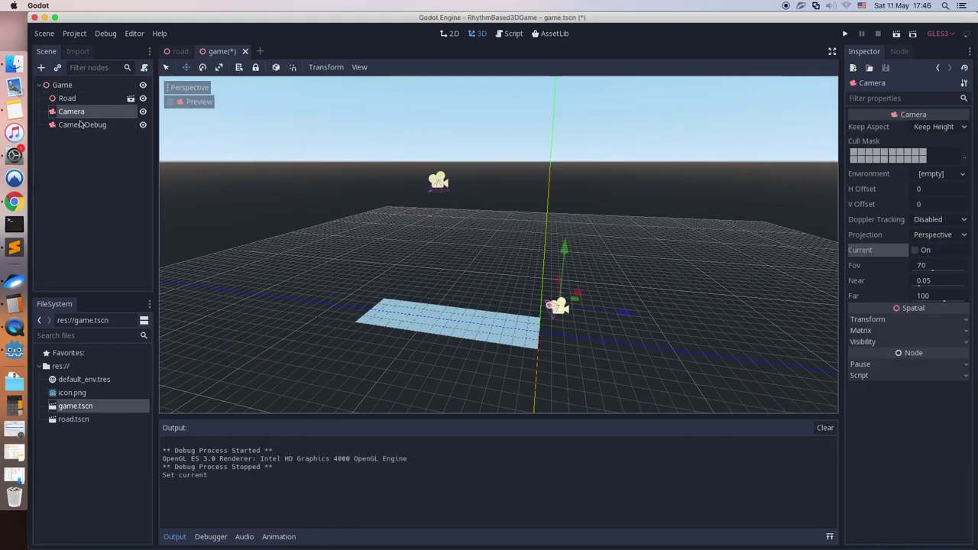
{"action": "left_click", "coordinate": [82, 124]}
{"action": "left_click", "coordinate": [915, 251]}
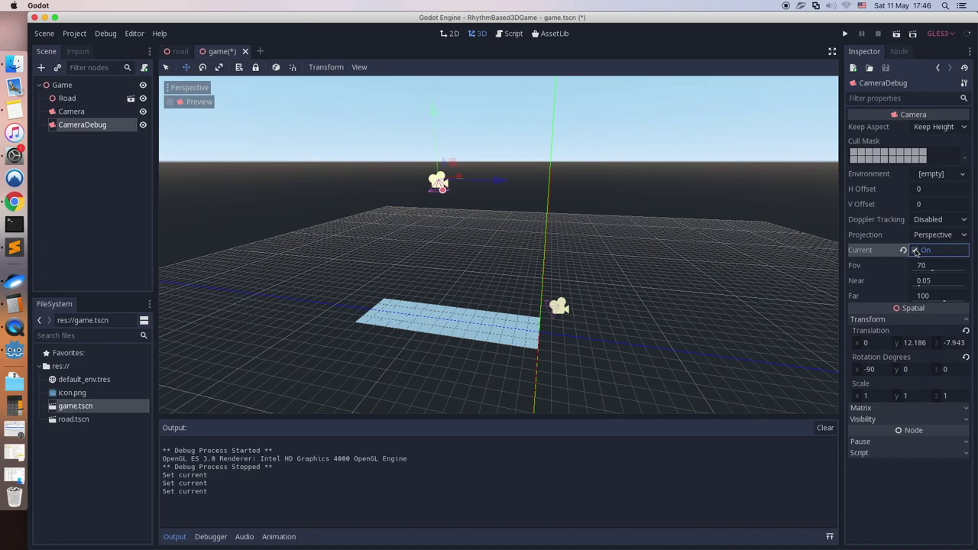
Run the game again to confirm the top-down view of the road
{"action": "left_click", "coordinate": [846, 35]}
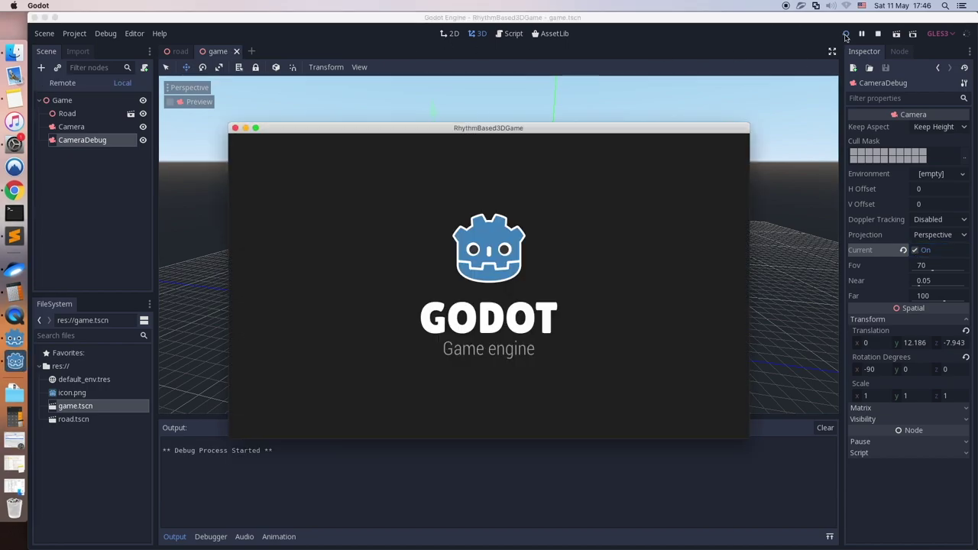
{"action": "left_click", "coordinate": [235, 128]}
{"action": "left_click", "coordinate": [45, 33]}
Create a new 3D scene and rename its Spatial root node to NotePicker
{"action": "left_click", "coordinate": [53, 49]}
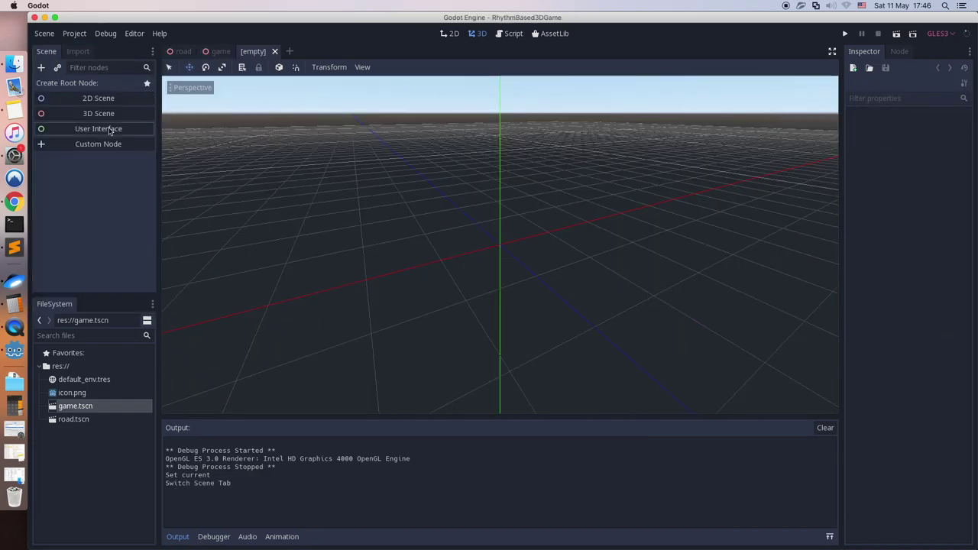
{"action": "left_click", "coordinate": [95, 118]}
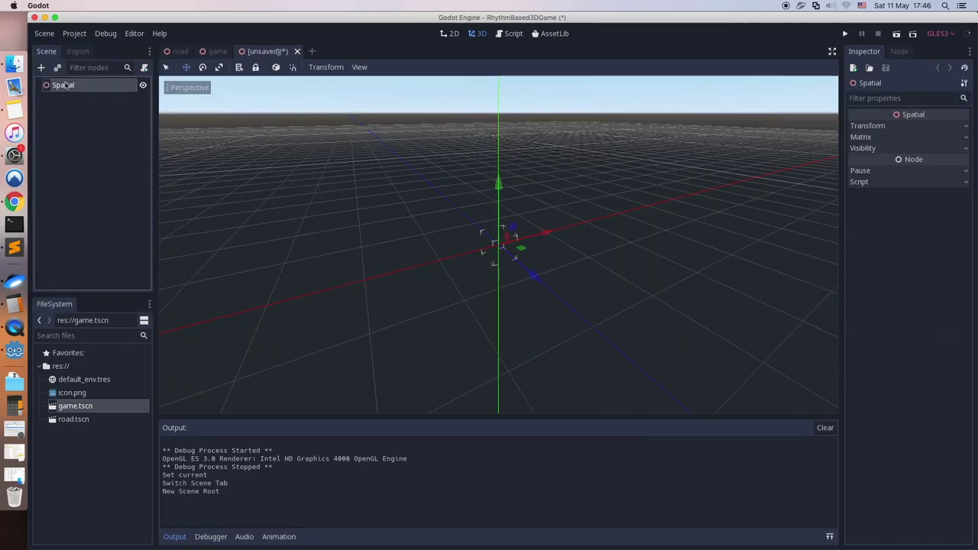
{"action": "double_click", "coordinate": [66, 85]}
{"action": "type", "text": "NoteP"}
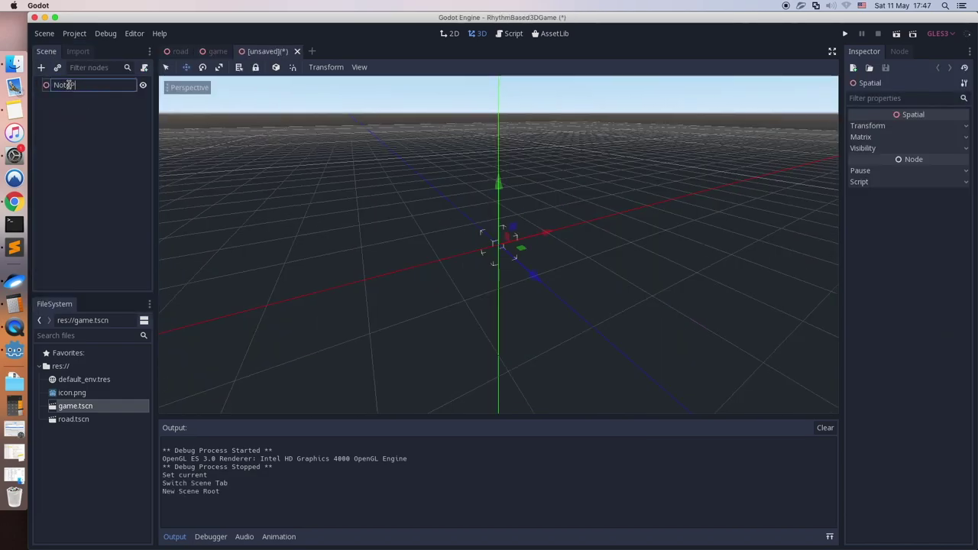
{"action": "type", "text": "o"}
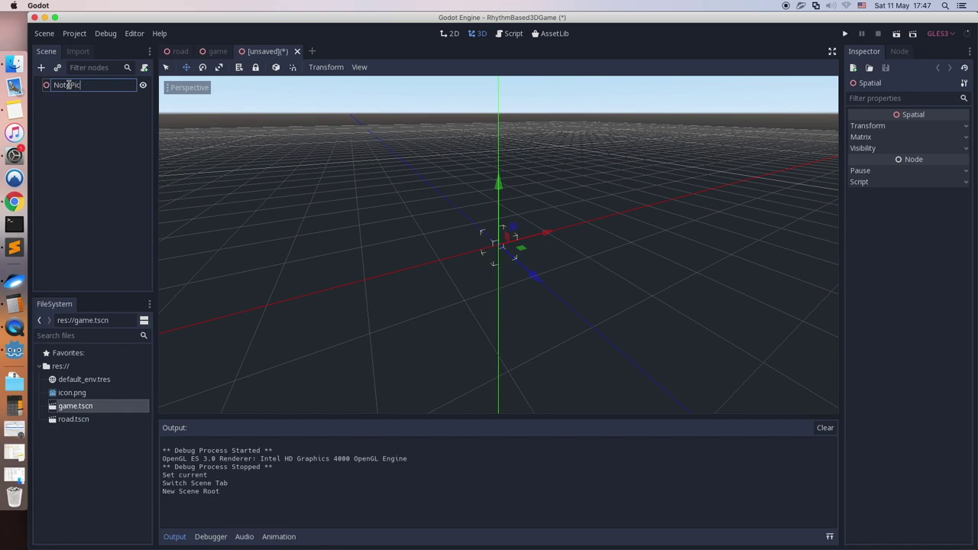
{"action": "key", "text": "Return"}
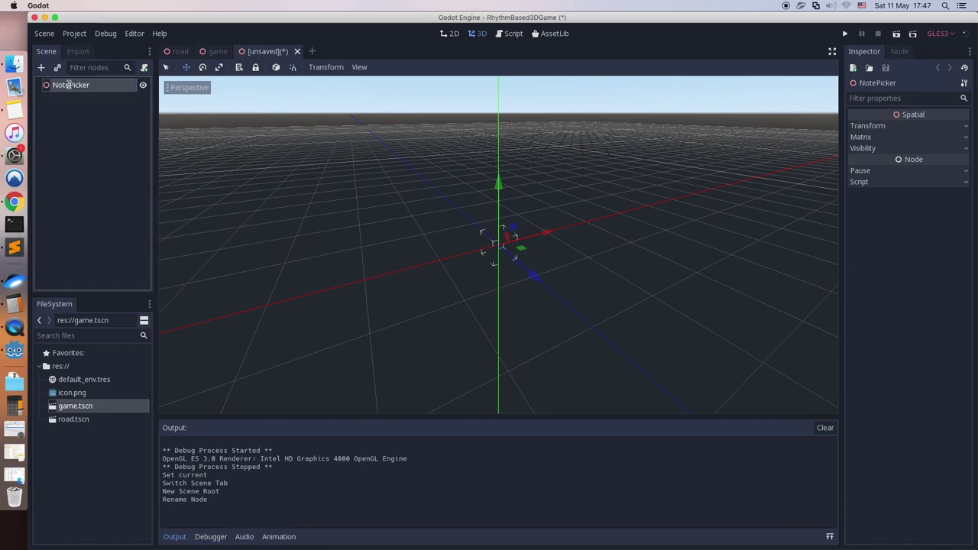
{"action": "left_click", "coordinate": [42, 67]}
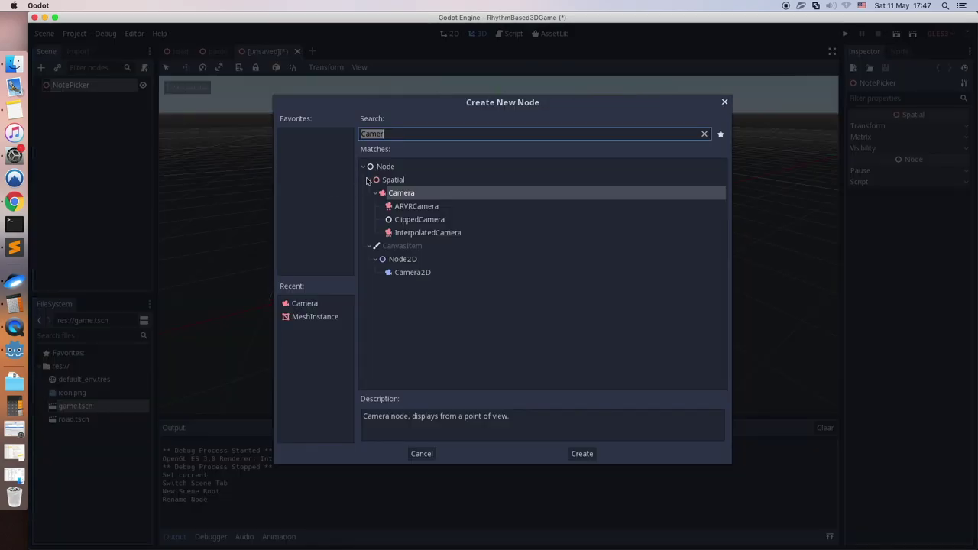
Add a MeshInstance child to NotePicker and assign it a new PlaneMesh
{"action": "type", "text": "Mesh"}
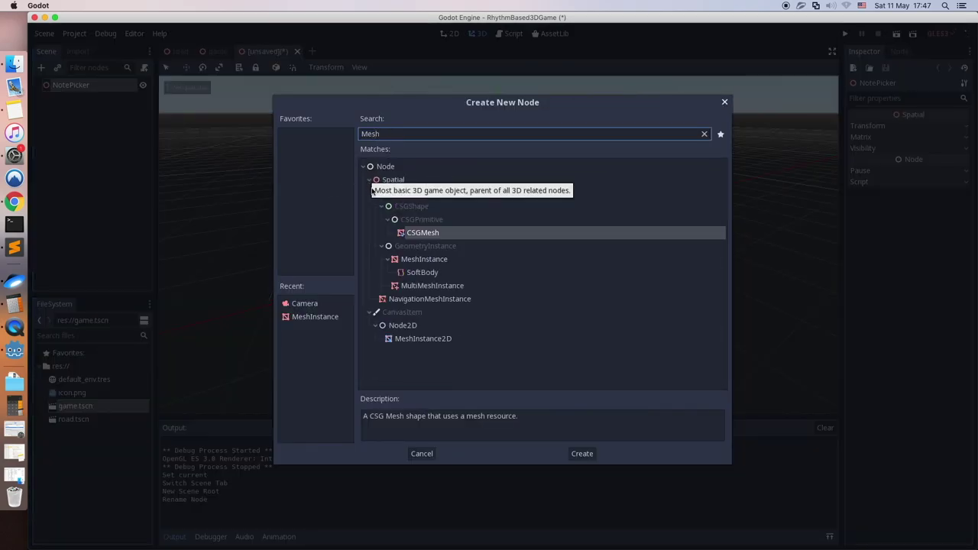
{"action": "double_click", "coordinate": [416, 260]}
{"action": "scroll", "coordinate": [409, 252], "scroll_direction": "down", "scroll_amount": 5}
{"action": "middle_click_drag", "start_coordinate": [412, 233], "coordinate": [443, 265]}
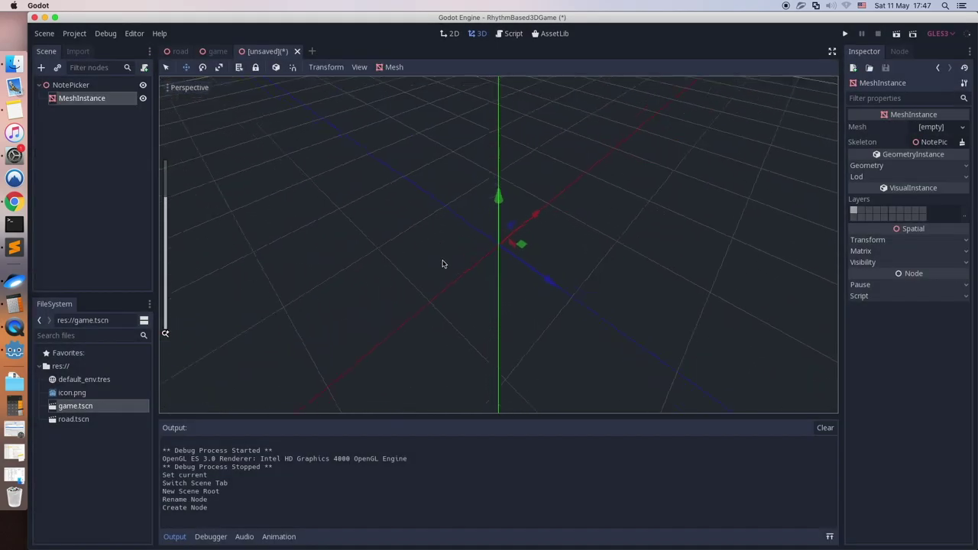
{"action": "left_click", "coordinate": [932, 127]}
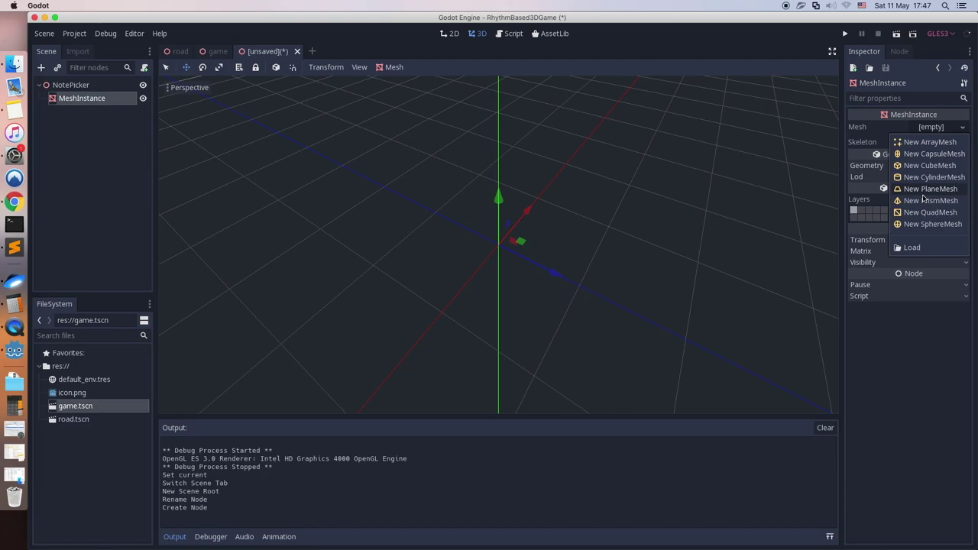
{"action": "left_click", "coordinate": [922, 192]}
{"action": "scroll", "coordinate": [626, 247], "scroll_direction": "down", "scroll_amount": 5}
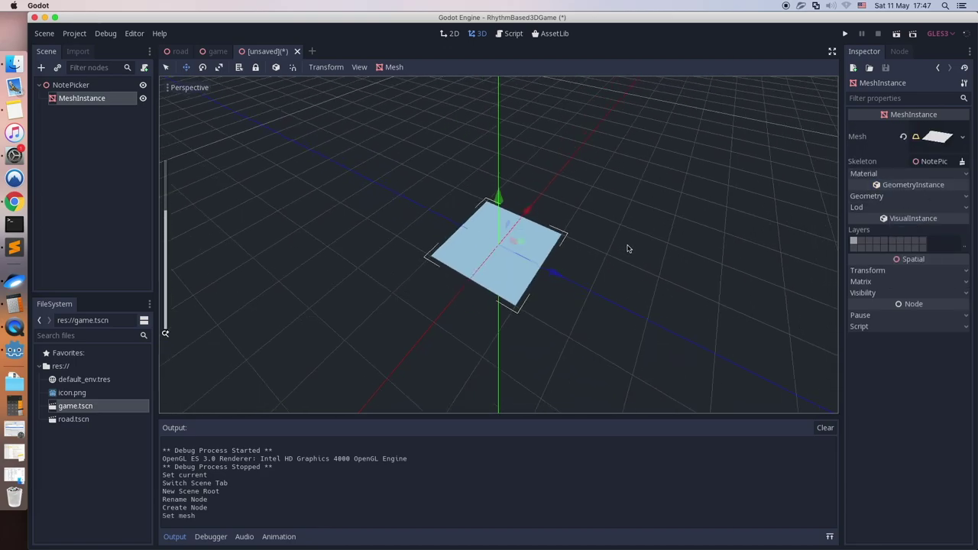
{"action": "middle_click_drag", "start_coordinate": [482, 323], "coordinate": [644, 316]}
Save the NotePicker scene as note_picker.tscn and select its MeshInstance
{"action": "key", "text": "super+s"}
{"action": "type", "text": "n"}
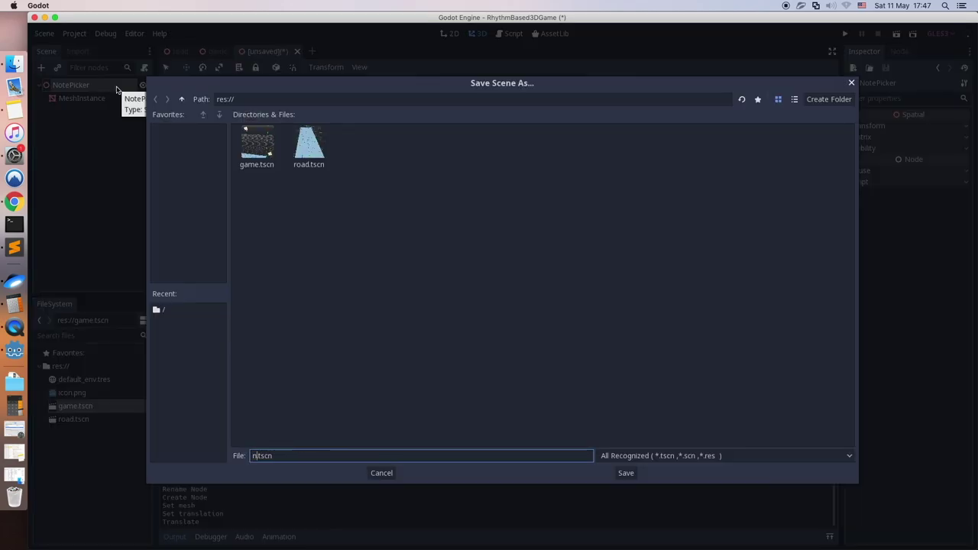
{"action": "type", "text": "ote_picker"}
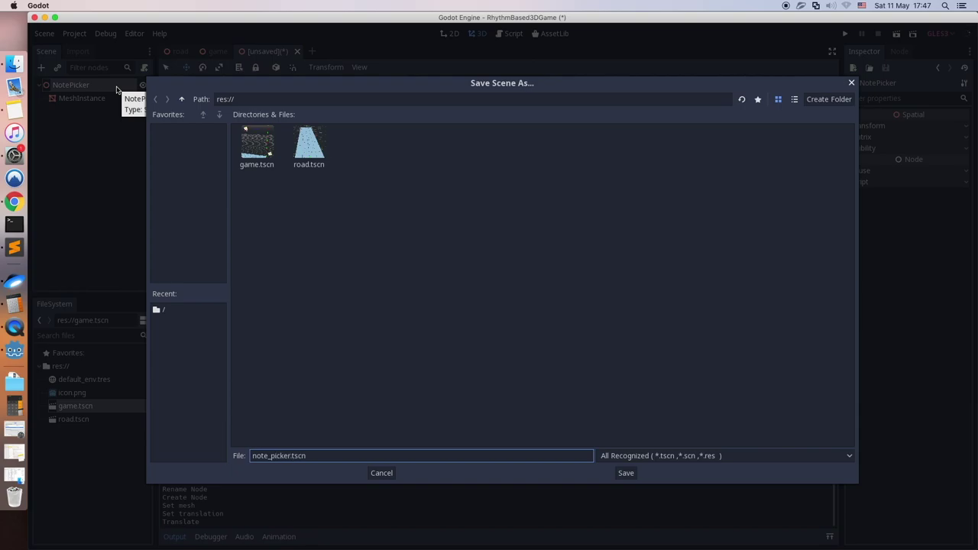
{"action": "key", "text": "Return"}
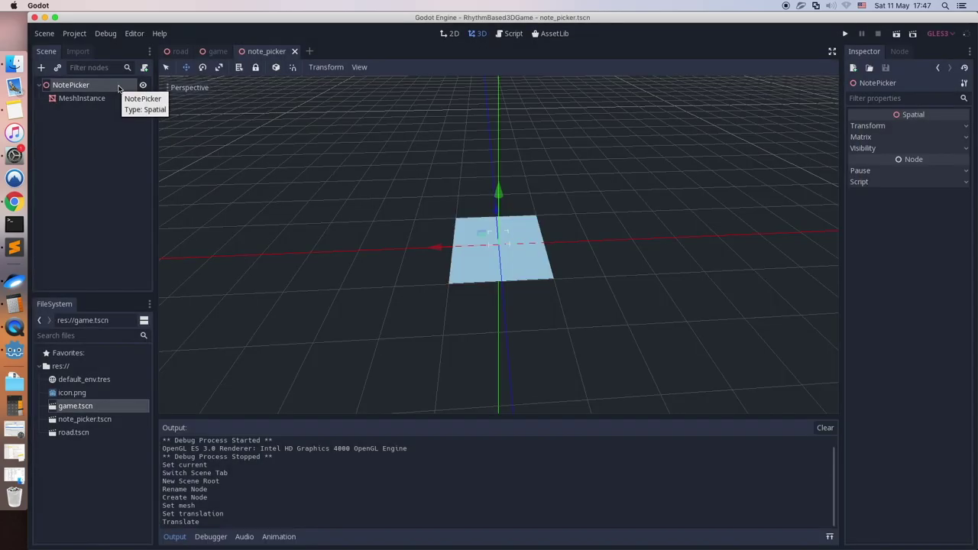
{"action": "mouse_move", "coordinate": [580, 160]}
{"action": "middle_mouse_down"}
{"action": "mouse_move", "coordinate": [602, 164]}
{"action": "mouse_move", "coordinate": [465, 160]}
{"action": "mouse_move", "coordinate": [586, 160]}
{"action": "mouse_move", "coordinate": [586, 168]}
{"action": "middle_mouse_up"}
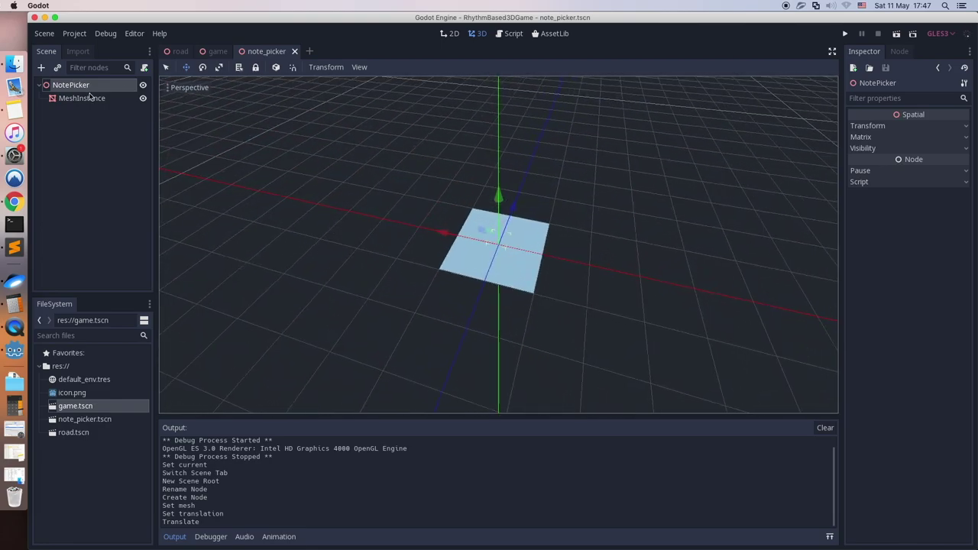
{"action": "left_click", "coordinate": [89, 96]}
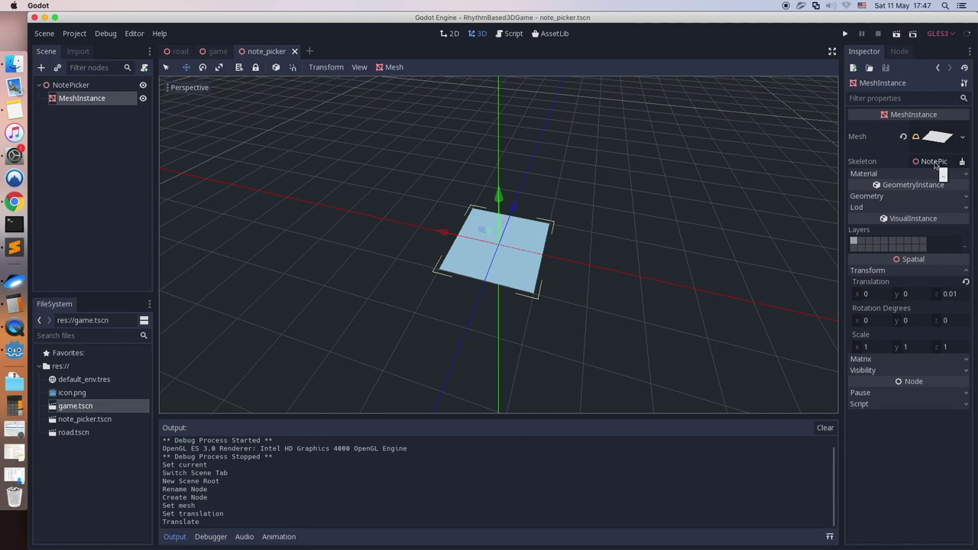
Create a new SpatialMaterial in the plane mesh's material slot 0
{"action": "left_click", "coordinate": [947, 137]}
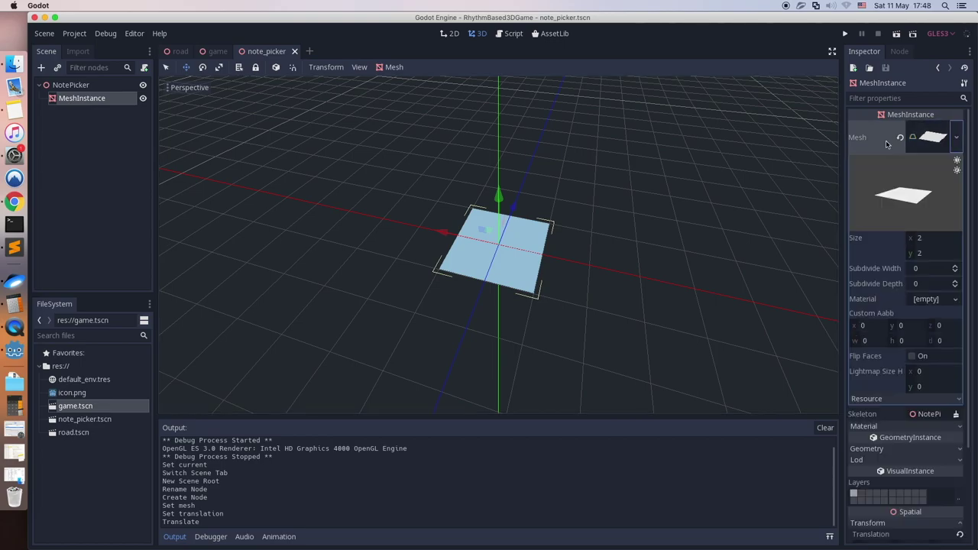
{"action": "scroll", "coordinate": [890, 305], "scroll_direction": "down", "scroll_amount": 5}
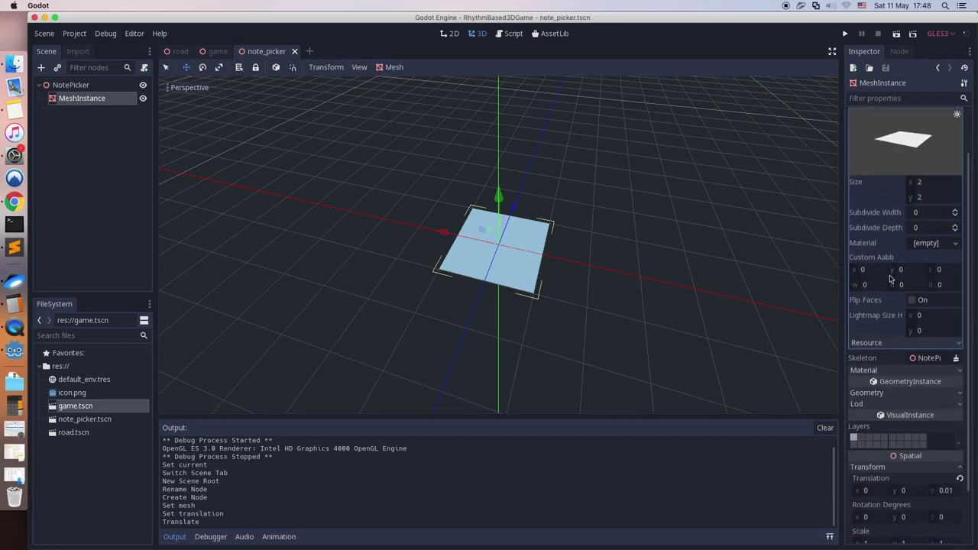
{"action": "left_click", "coordinate": [879, 321]}
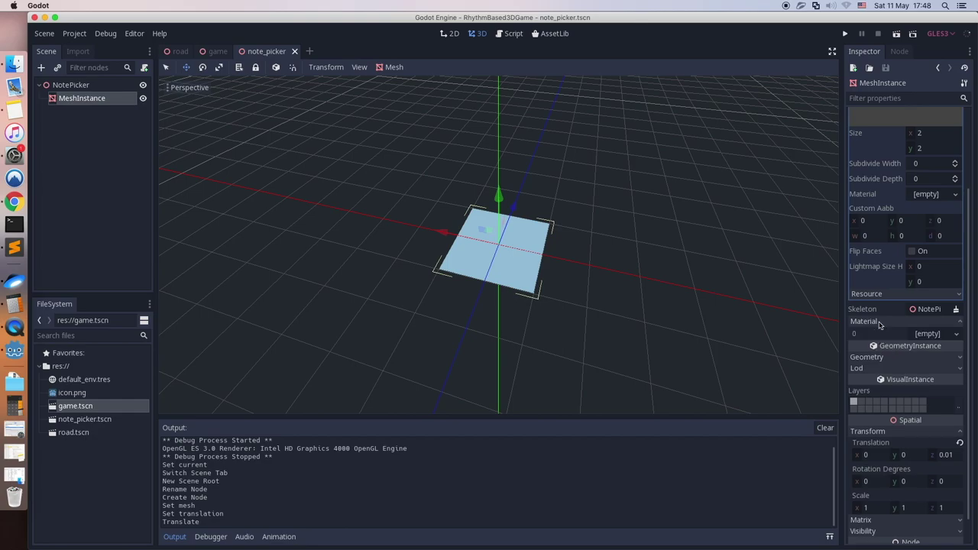
{"action": "left_click", "coordinate": [928, 336]}
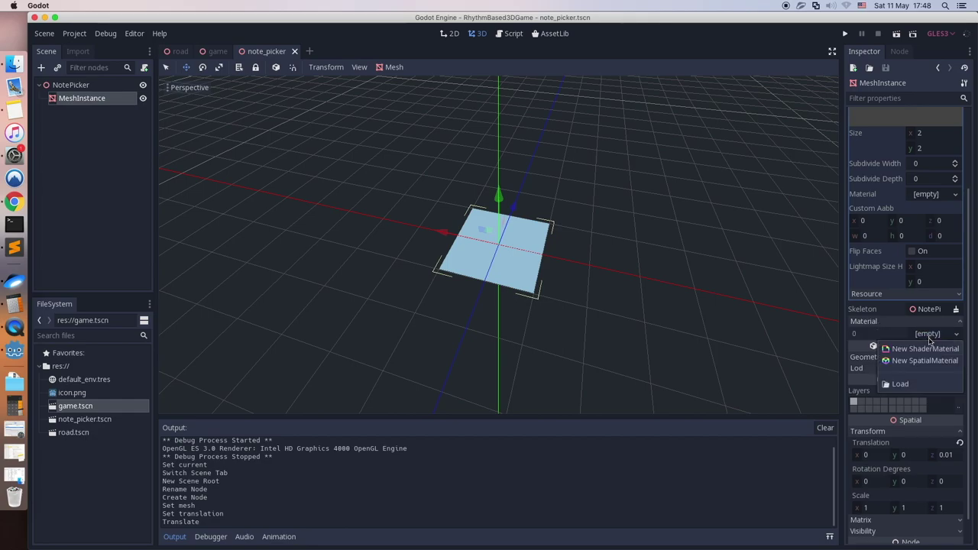
{"action": "left_click", "coordinate": [925, 361]}
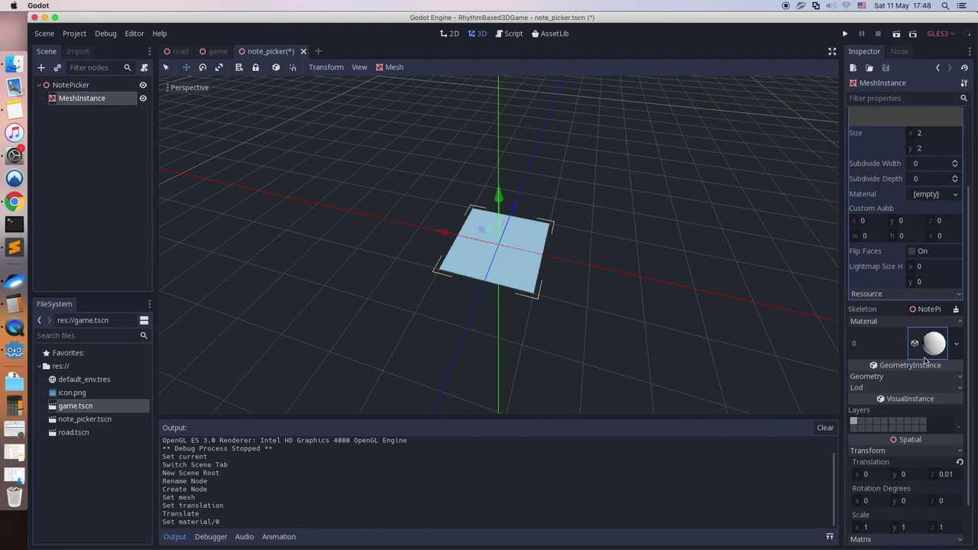
{"action": "scroll", "coordinate": [677, 229], "scroll_direction": "up", "scroll_amount": 5}
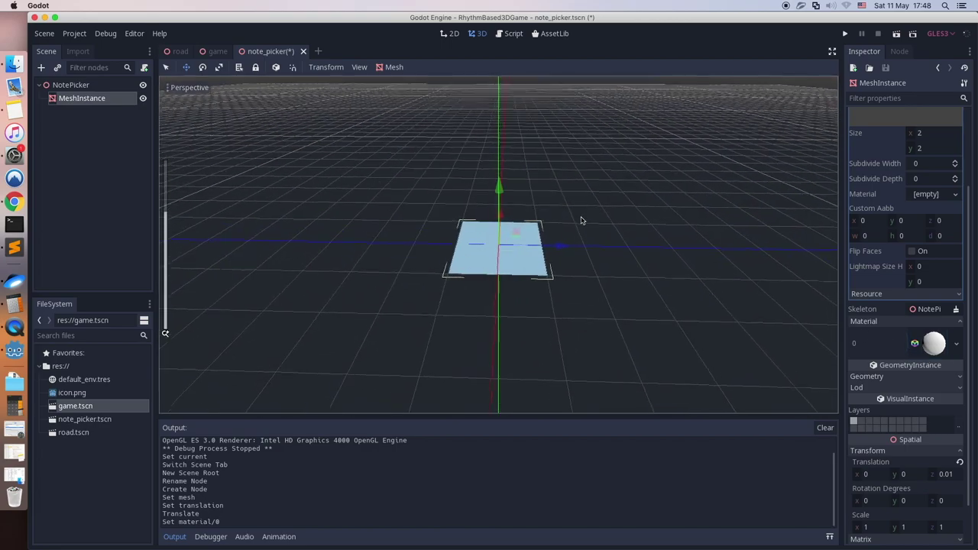
Set the new material's Albedo colour to bright green
{"action": "left_click", "coordinate": [935, 344]}
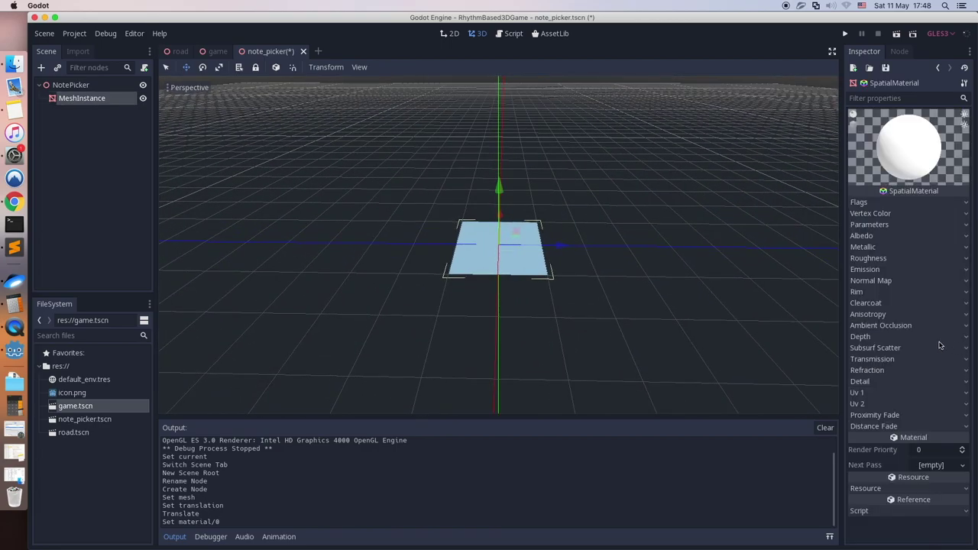
{"action": "scroll", "coordinate": [708, 234], "scroll_direction": "up", "scroll_amount": 2}
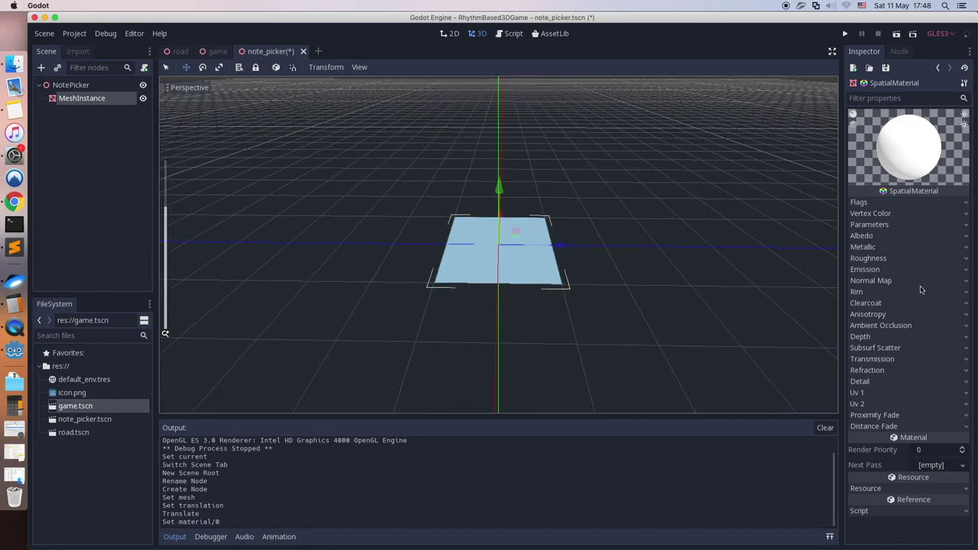
{"action": "left_click", "coordinate": [867, 236]}
{"action": "left_click", "coordinate": [917, 248]}
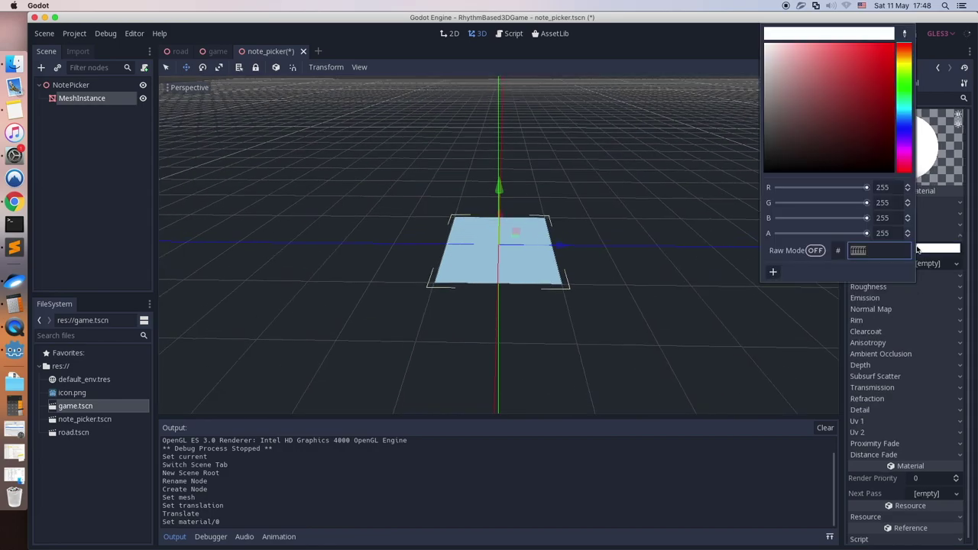
{"action": "left_click", "coordinate": [906, 85]}
{"action": "left_click_drag", "start_coordinate": [875, 73], "coordinate": [872, 46]}
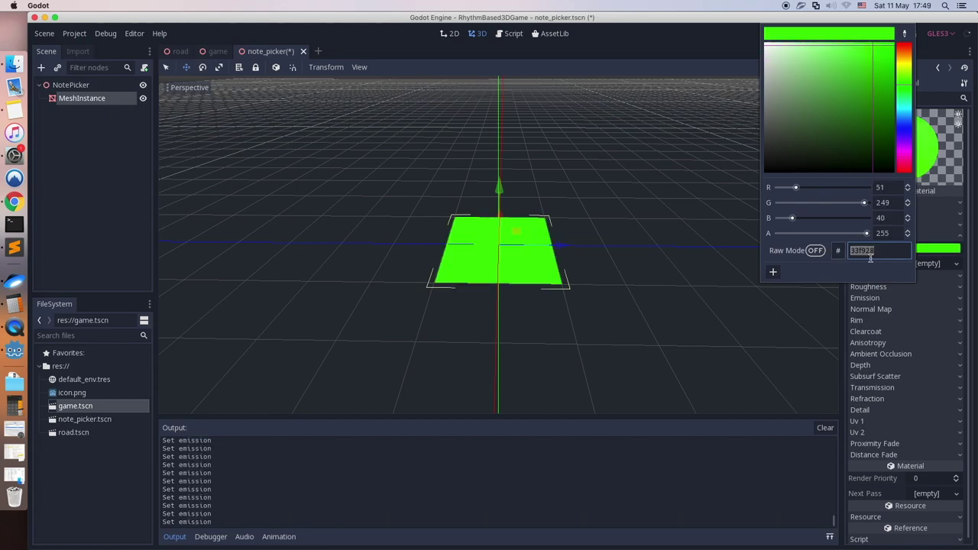
{"action": "left_click", "coordinate": [949, 311]}
Enable emission with colour #33f928 and save the note_picker scene
{"action": "left_click", "coordinate": [915, 299]}
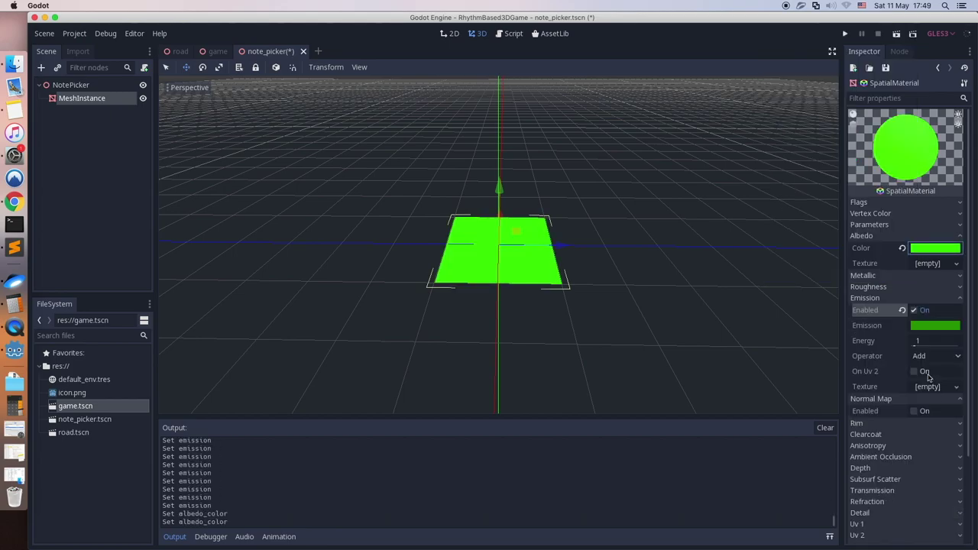
{"action": "left_click", "coordinate": [924, 328]}
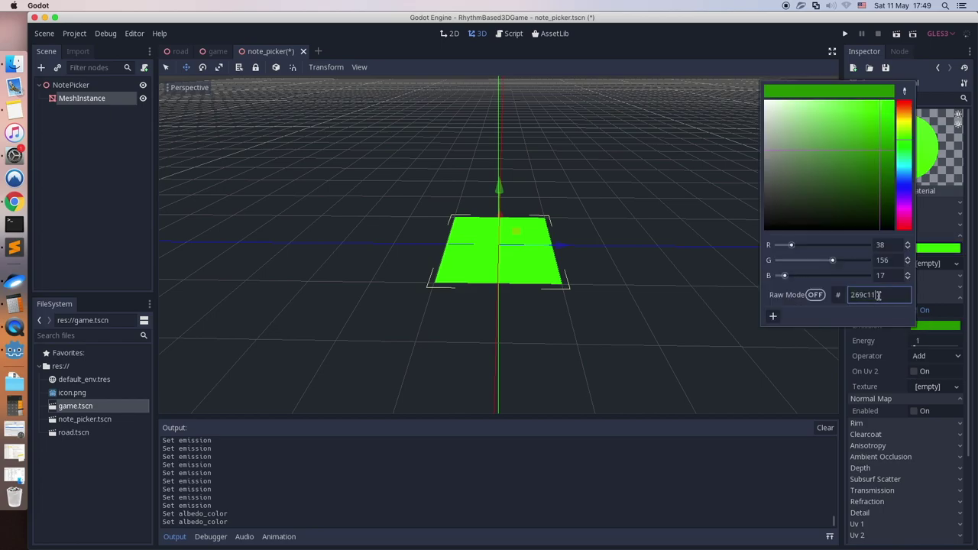
{"action": "key", "text": "Return"}
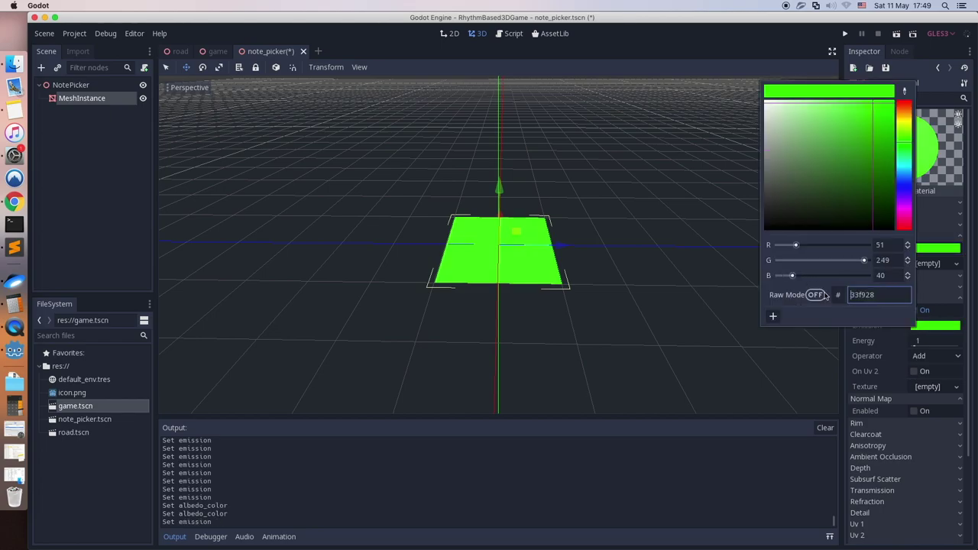
{"action": "left_click", "coordinate": [682, 317]}
{"action": "scroll", "coordinate": [573, 295], "scroll_direction": "down", "scroll_amount": 2}
{"action": "middle_click_drag", "start_coordinate": [572, 295], "coordinate": [592, 283]}
{"action": "key", "text": "super+s"}
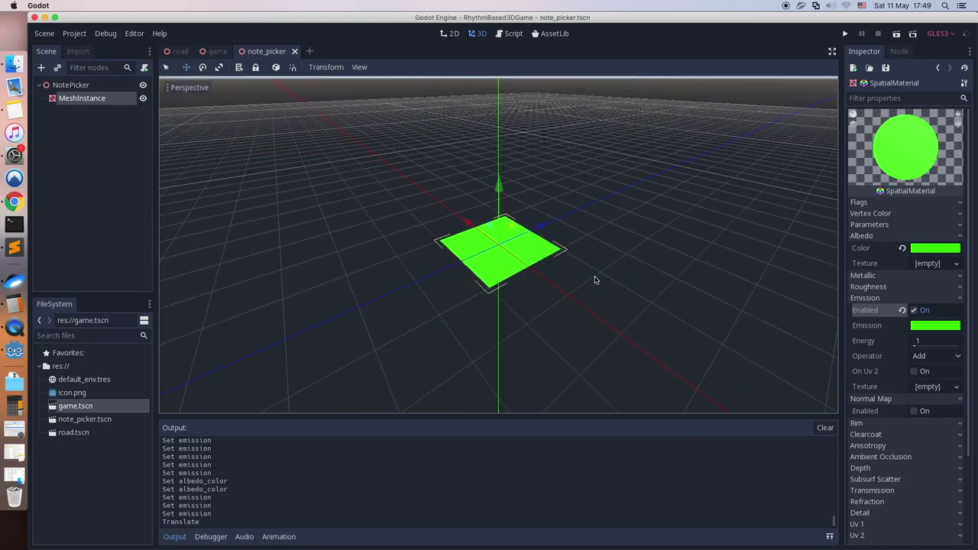
Switch to the road scene and move its tab after the game tab
{"action": "left_click", "coordinate": [180, 52]}
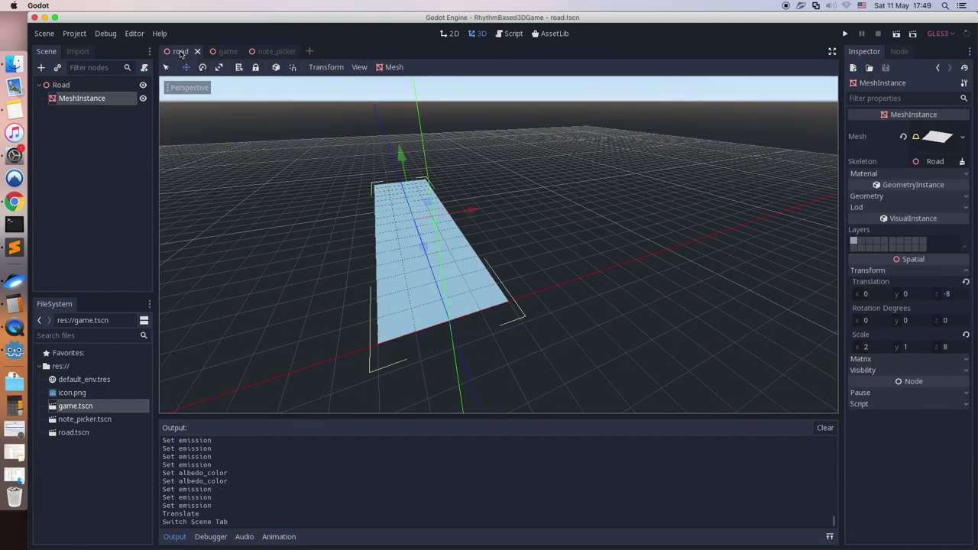
{"action": "left_click_drag", "start_coordinate": [180, 52], "coordinate": [236, 51]}
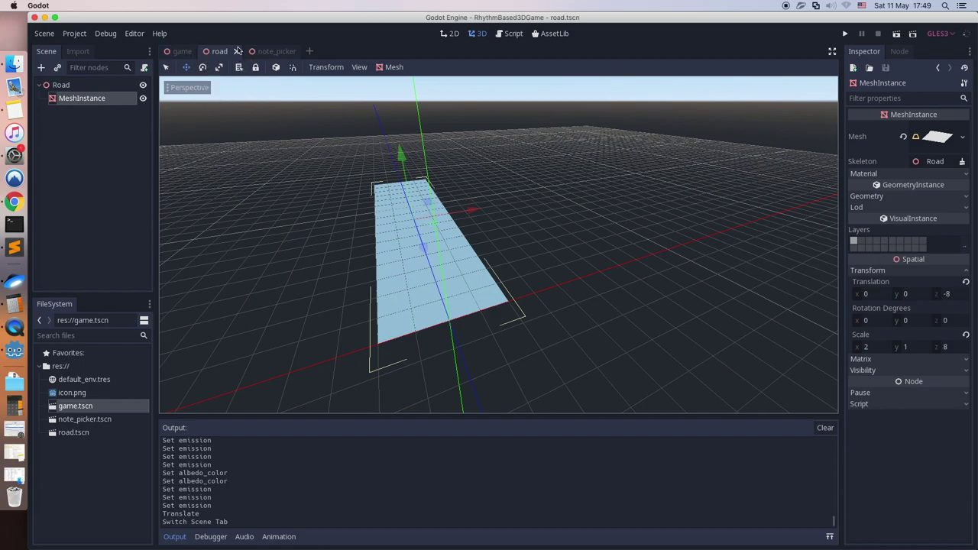
{"action": "scroll", "coordinate": [296, 180], "scroll_direction": "up", "scroll_amount": 1}
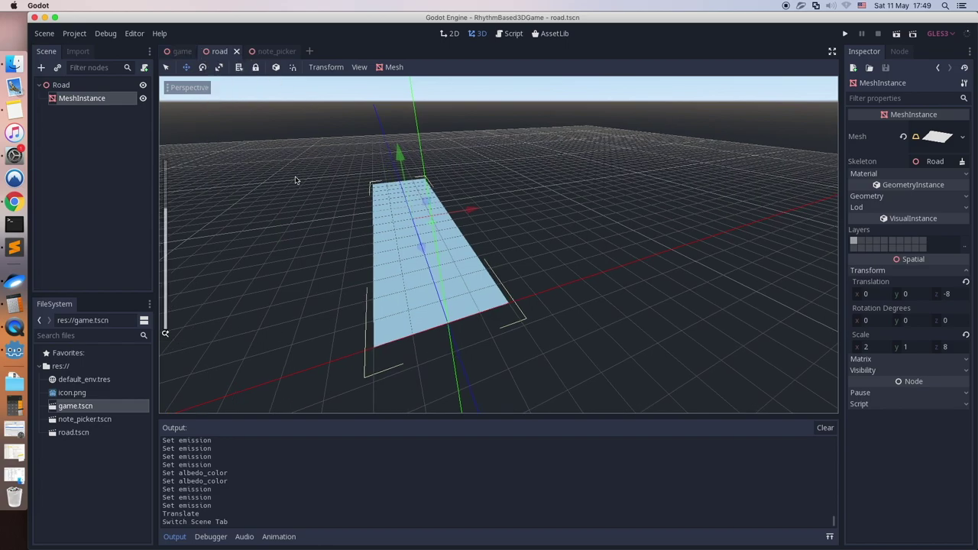
{"action": "middle_click_drag", "start_coordinate": [292, 195], "coordinate": [251, 179]}
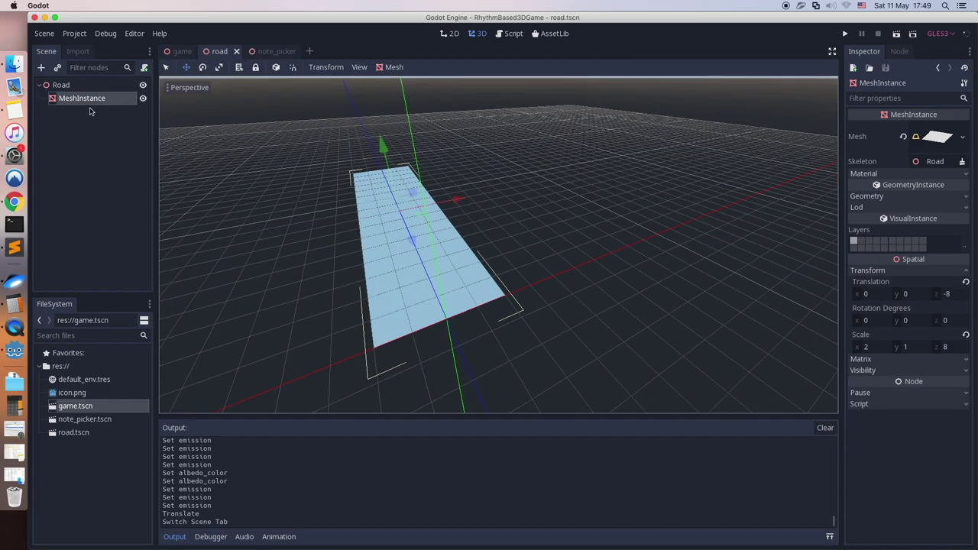
Instance note_picker.tscn as a child of the Road node
{"action": "left_click", "coordinate": [61, 84]}
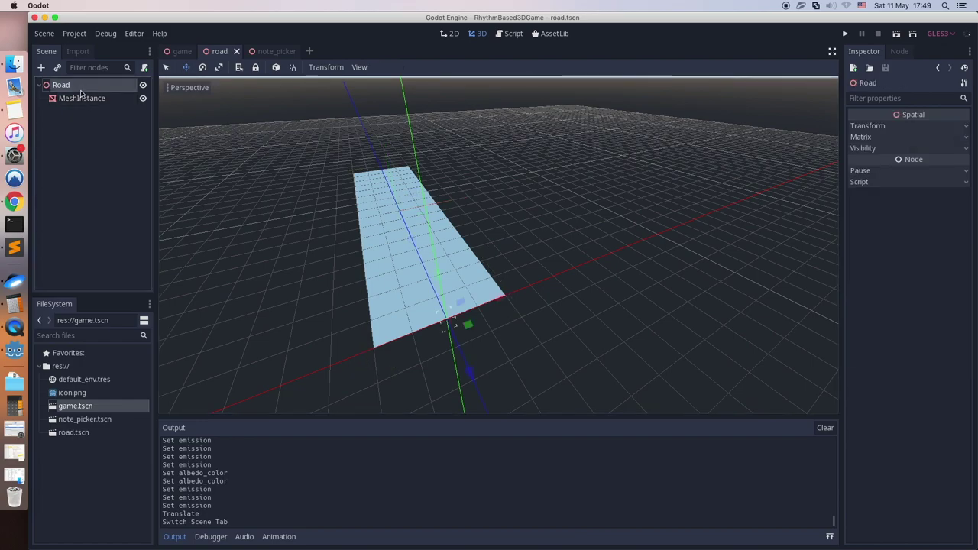
{"action": "left_click", "coordinate": [57, 67]}
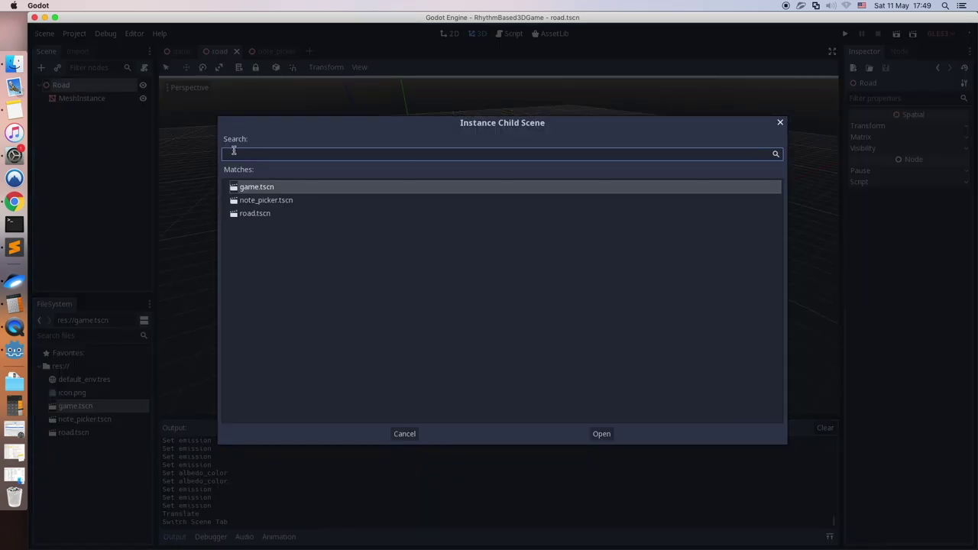
{"action": "double_click", "coordinate": [266, 200]}
{"action": "scroll", "coordinate": [249, 264], "scroll_direction": "up", "scroll_amount": 5}
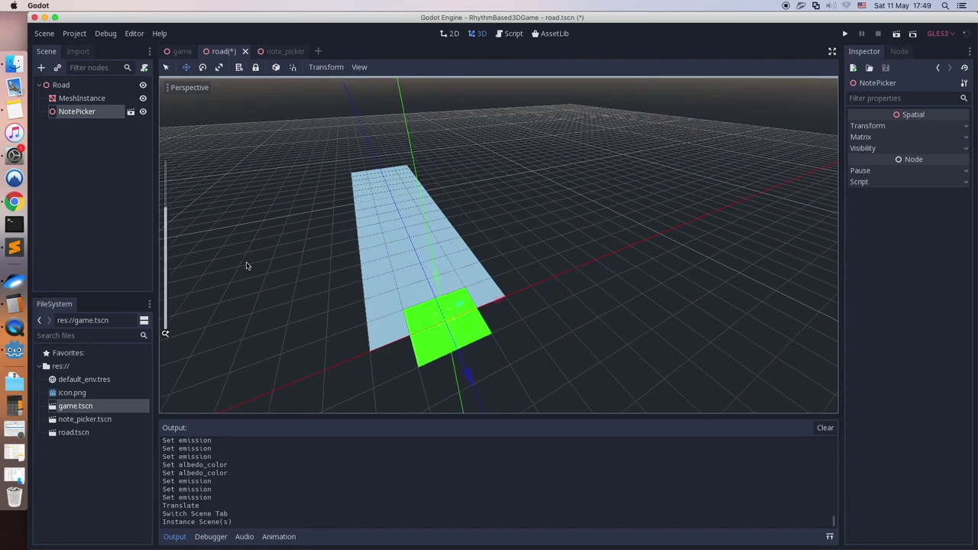
{"action": "middle_click_drag", "start_coordinate": [303, 245], "coordinate": [475, 195]}
Set the note pad plane's Translation Y to 0.01 and save note_picker
{"action": "left_click", "coordinate": [281, 52]}
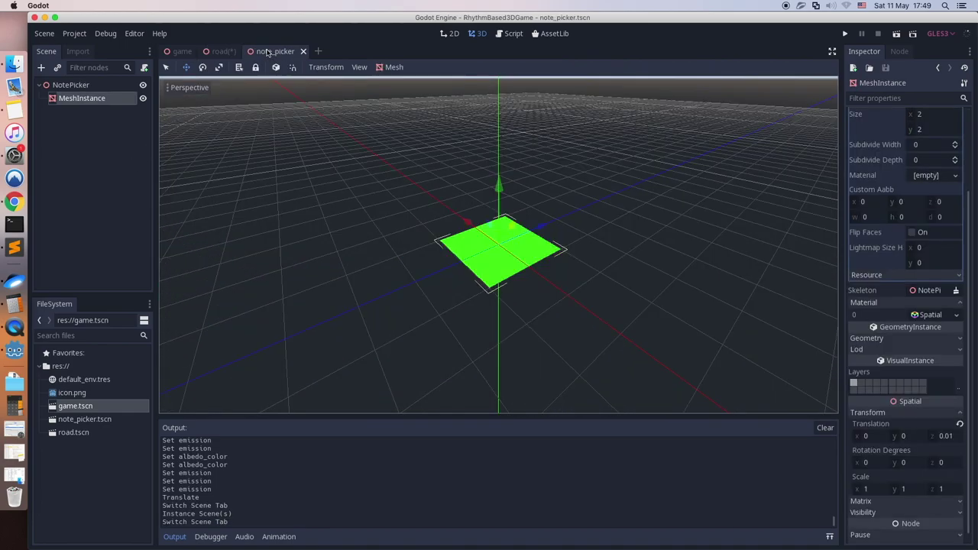
{"action": "left_click", "coordinate": [905, 426]}
{"action": "key", "text": "Return"}
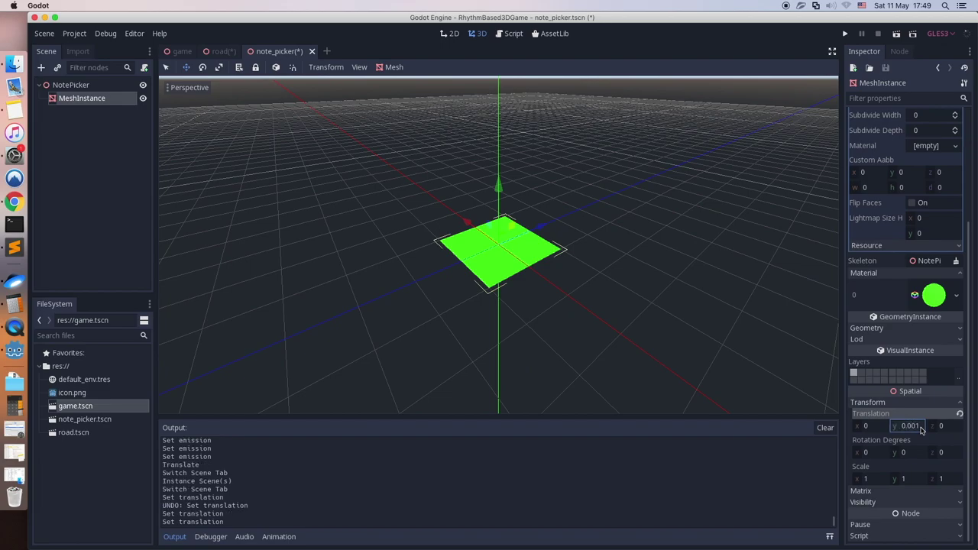
{"action": "left_click", "coordinate": [909, 426]}
{"action": "key", "text": "Return"}
{"action": "key", "text": "super+s"}
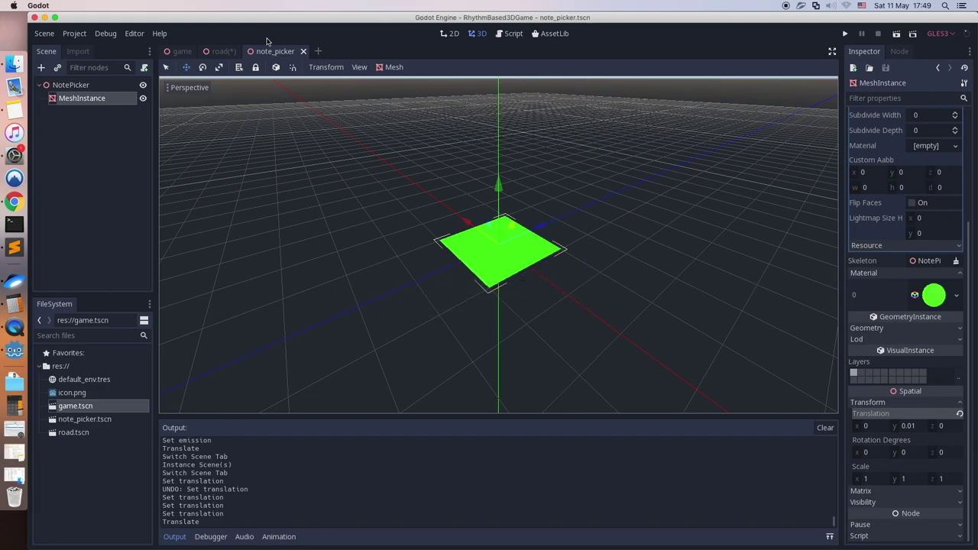
Orbit the road scene to inspect the NotePicker pad on the road
{"action": "left_click", "coordinate": [222, 51]}
{"action": "scroll", "coordinate": [683, 236], "scroll_direction": "down", "scroll_amount": 2}
{"action": "middle_click_drag", "start_coordinate": [683, 237], "coordinate": [534, 241]}
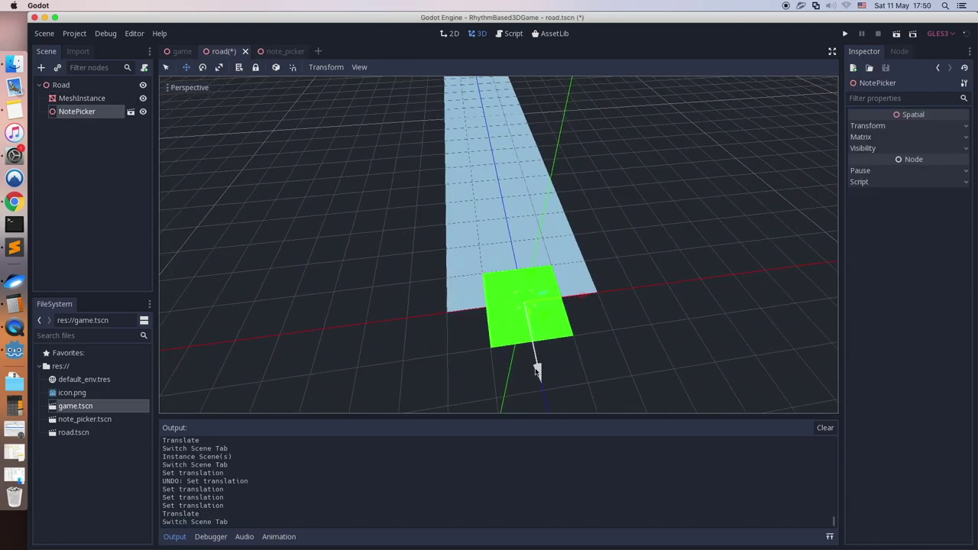
{"action": "scroll", "coordinate": [536, 371], "scroll_direction": "up", "scroll_amount": 4}
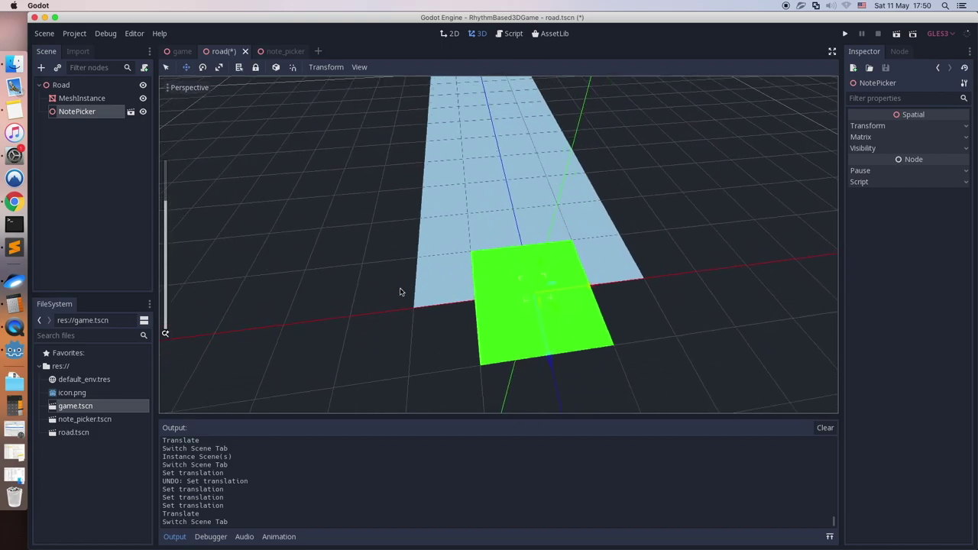
{"action": "scroll", "coordinate": [390, 272], "scroll_direction": "up", "scroll_amount": 2}
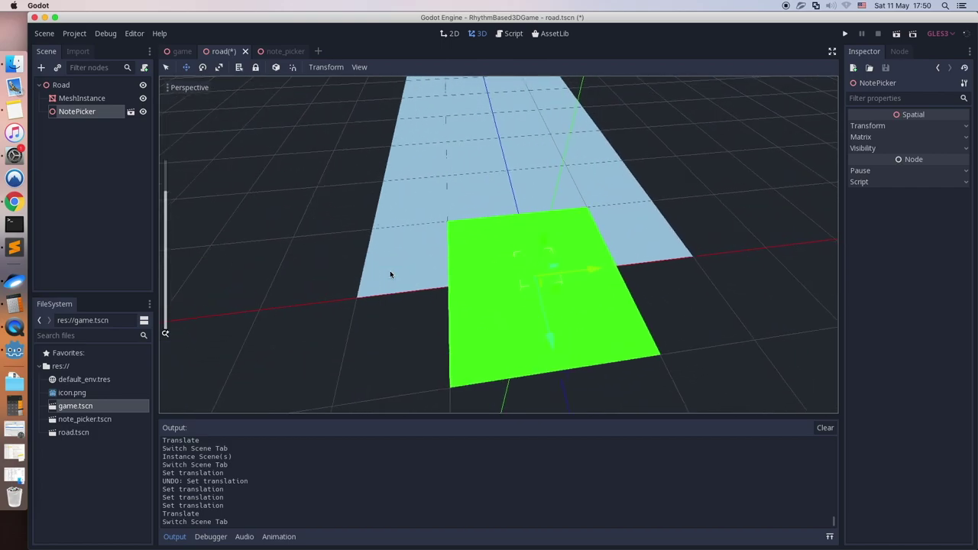
Set the note pad mesh's X scale to 0.4, then view it in the road scene
{"action": "left_click", "coordinate": [281, 51]}
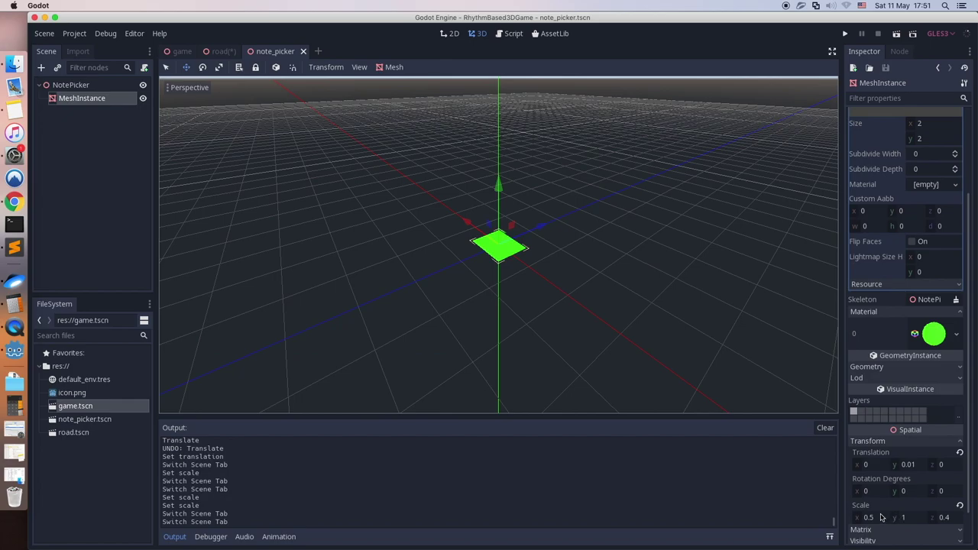
{"action": "left_click", "coordinate": [879, 518]}
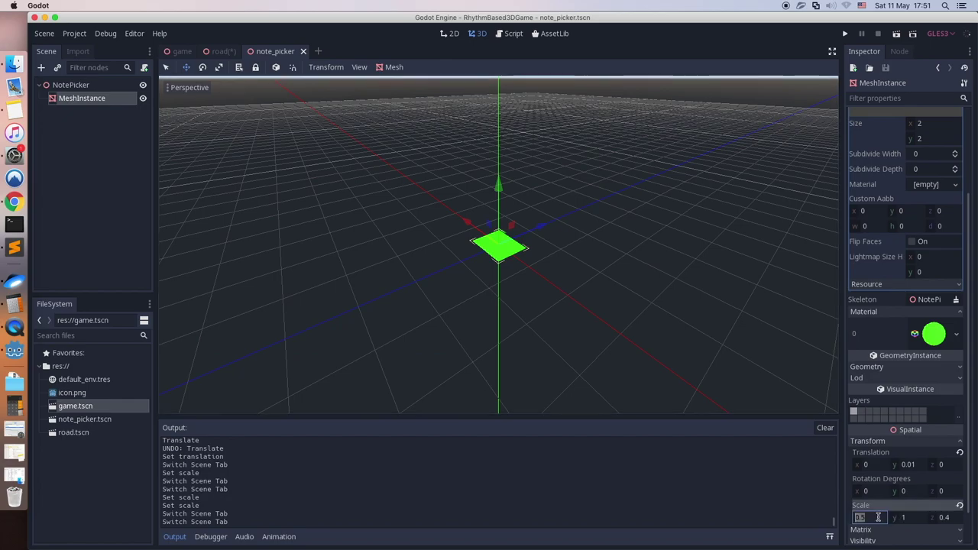
{"action": "type", "text": "0.4"}
{"action": "key", "text": "Return"}
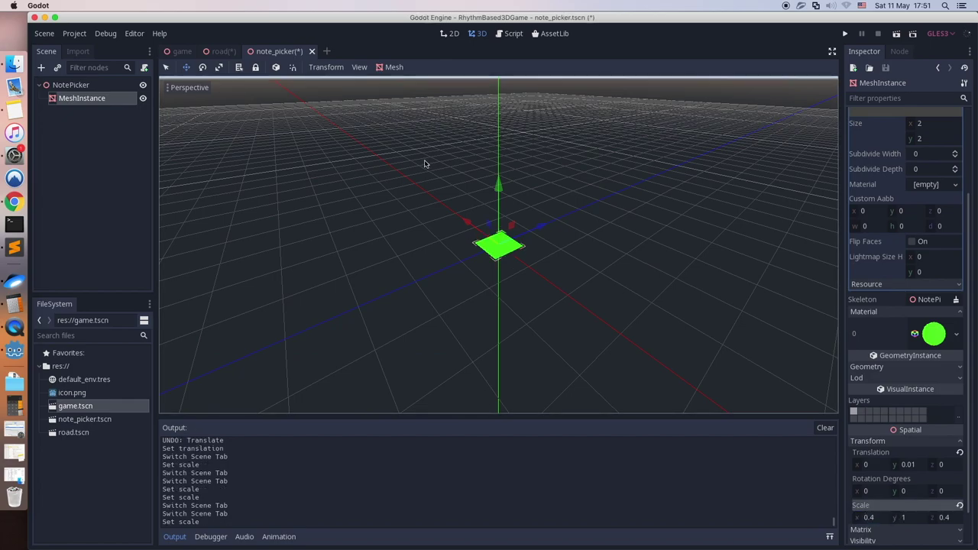
{"action": "left_click", "coordinate": [217, 52]}
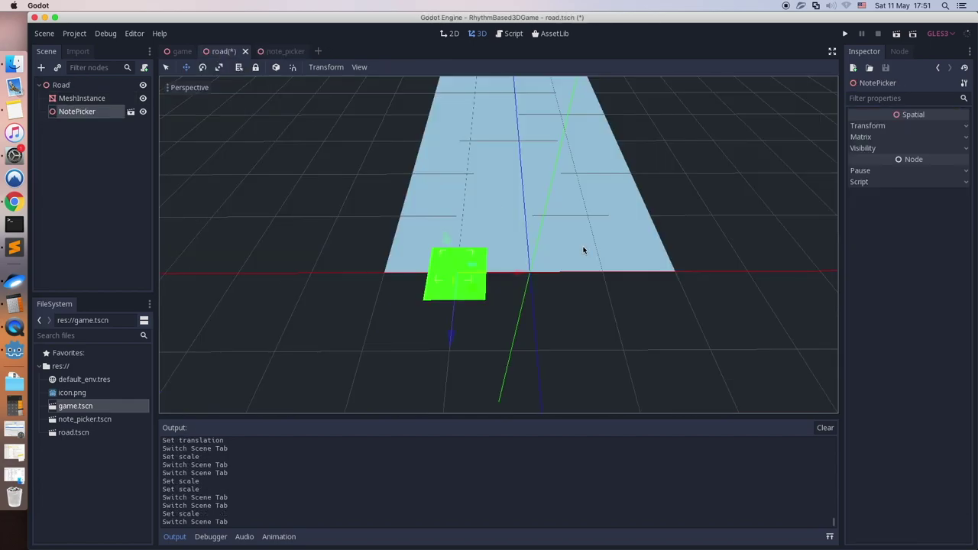
Duplicate NotePicker into NotePicker2 and set its Translation X to 0
{"action": "right_click", "coordinate": [76, 114]}
{"action": "left_click", "coordinate": [105, 237]}
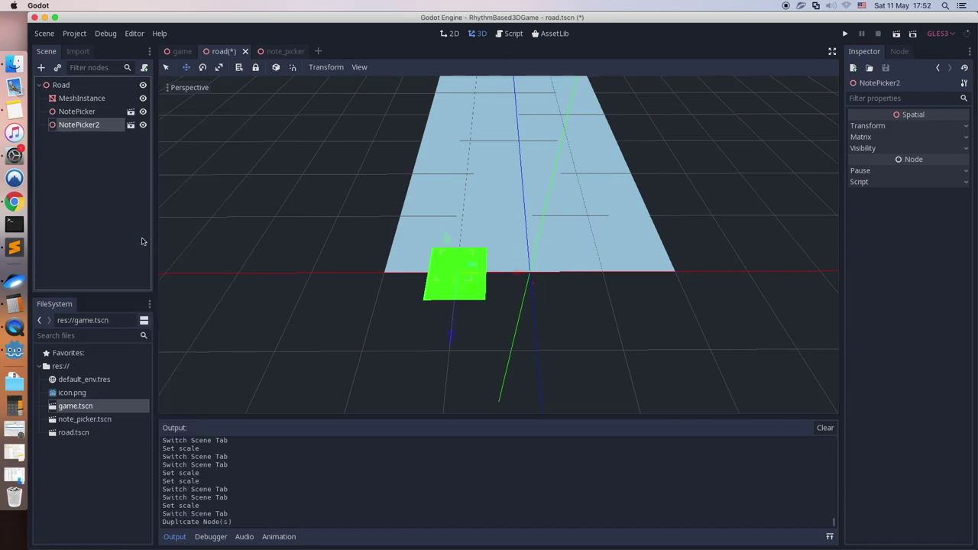
{"action": "left_click_drag", "start_coordinate": [517, 274], "coordinate": [592, 273]}
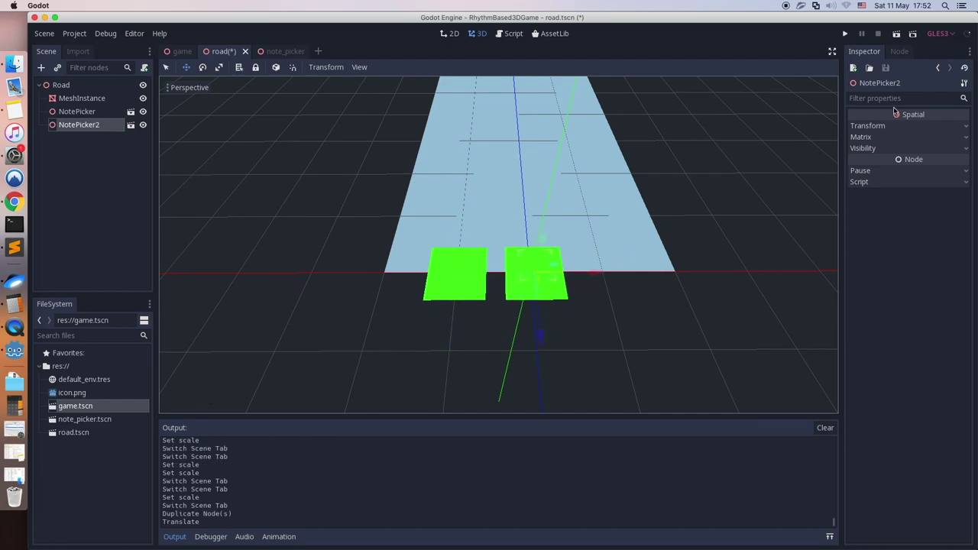
{"action": "left_click", "coordinate": [871, 126]}
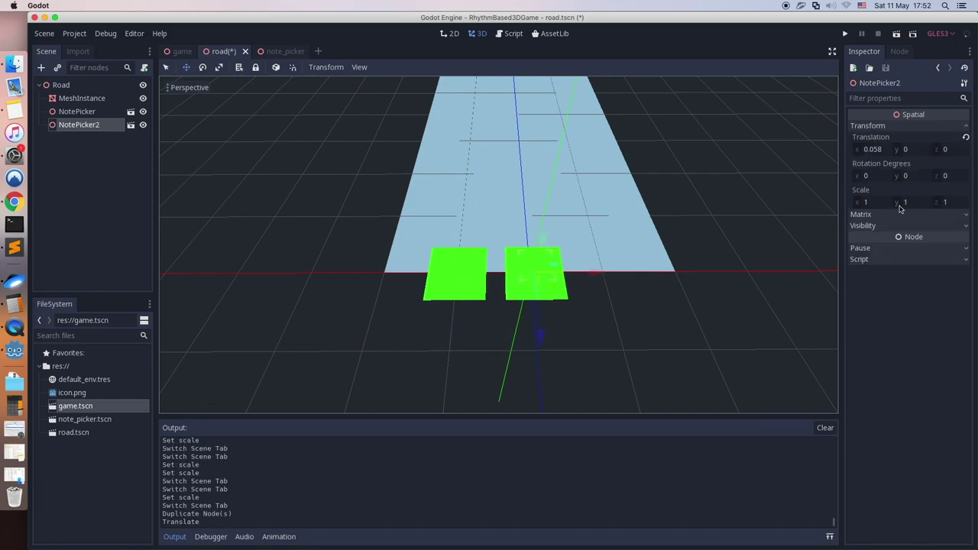
{"action": "left_click", "coordinate": [879, 152]}
{"action": "type", "text": "0"}
{"action": "key", "text": "Return"}
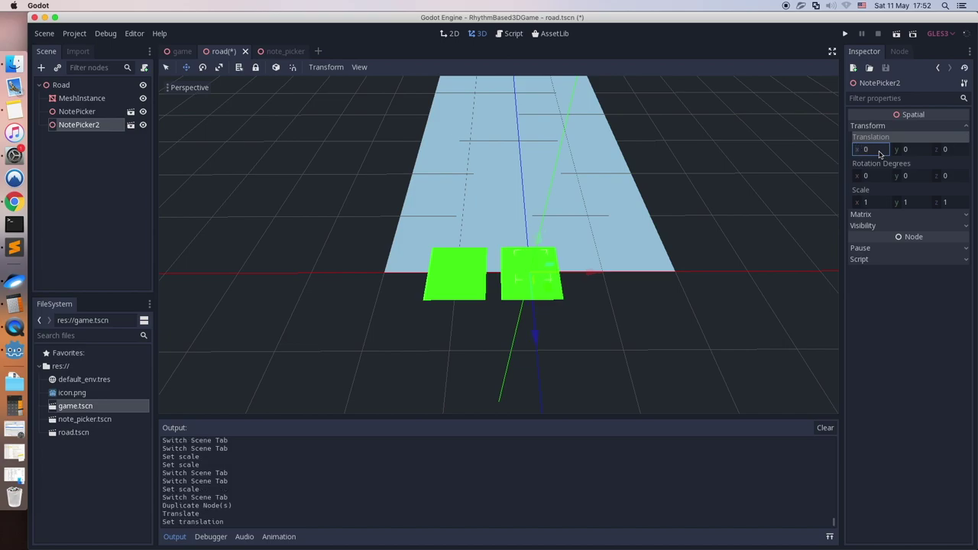
Duplicate NotePicker2 into NotePicker3 and set its Translation X to 1
{"action": "left_click", "coordinate": [68, 146]}
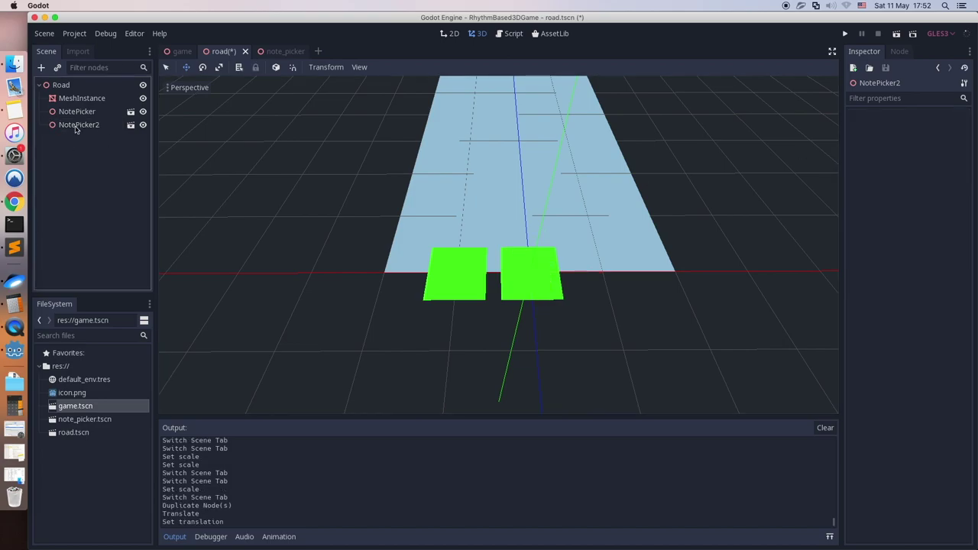
{"action": "right_click", "coordinate": [76, 130]}
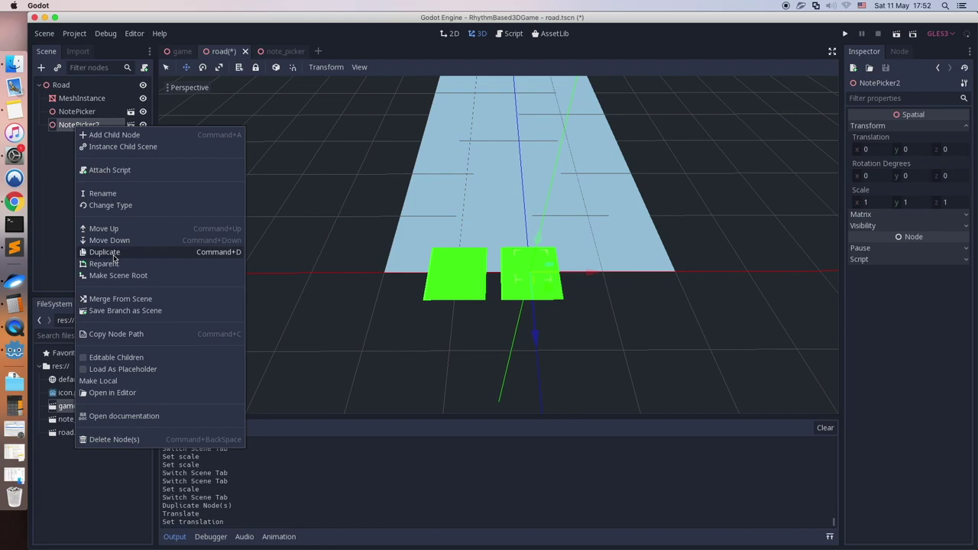
{"action": "left_click", "coordinate": [104, 252]}
{"action": "left_click_drag", "start_coordinate": [589, 273], "coordinate": [661, 268]}
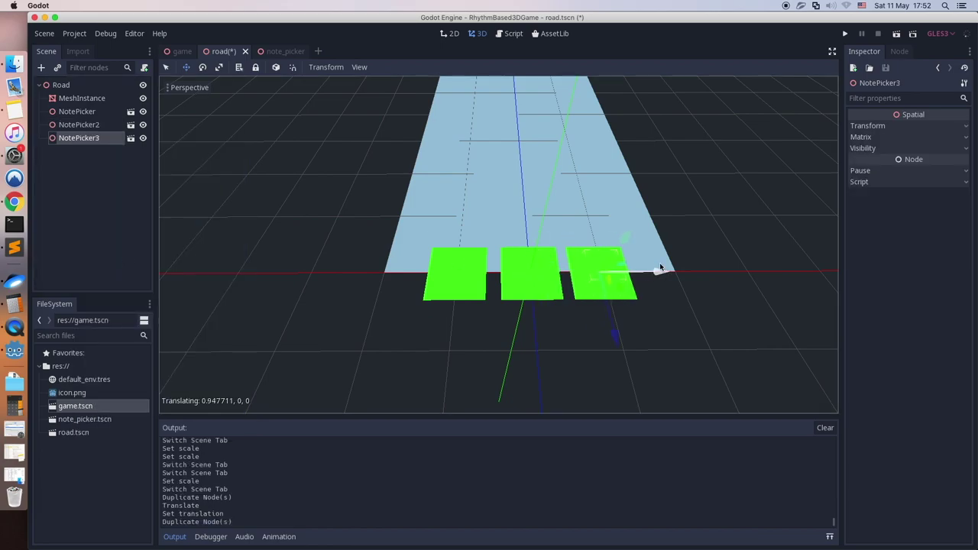
{"action": "left_click", "coordinate": [886, 127]}
{"action": "left_click", "coordinate": [871, 149]}
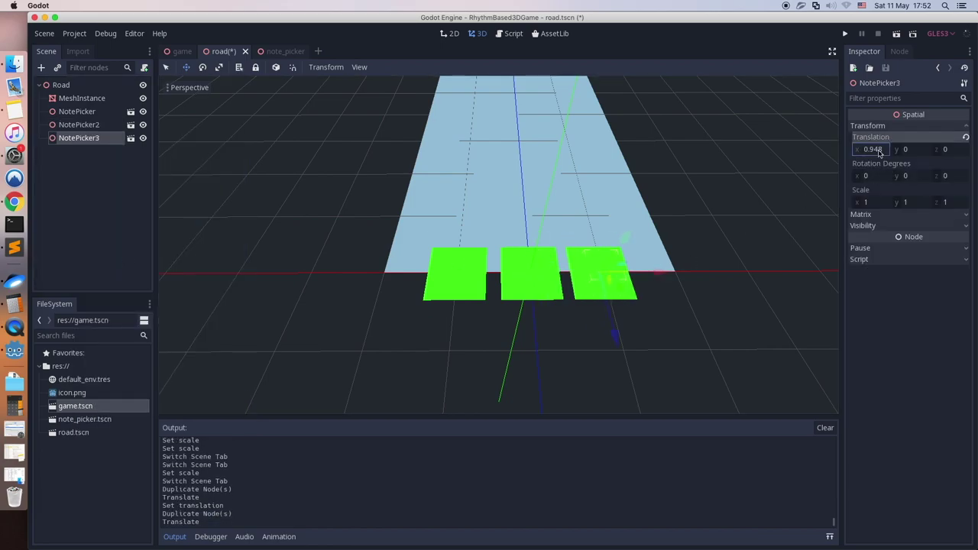
{"action": "type", "text": "1"}
{"action": "key", "text": "Return"}
{"action": "left_click", "coordinate": [616, 302]}
{"action": "scroll", "coordinate": [485, 343], "scroll_direction": "down", "scroll_amount": 4}
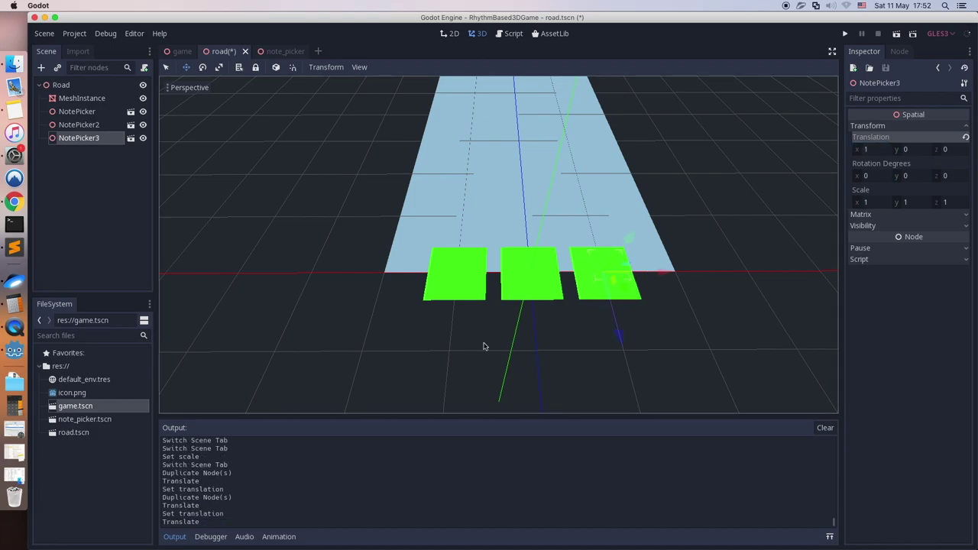
{"action": "middle_click_drag", "start_coordinate": [472, 343], "coordinate": [722, 145]}
{"action": "key", "text": "super+b"}
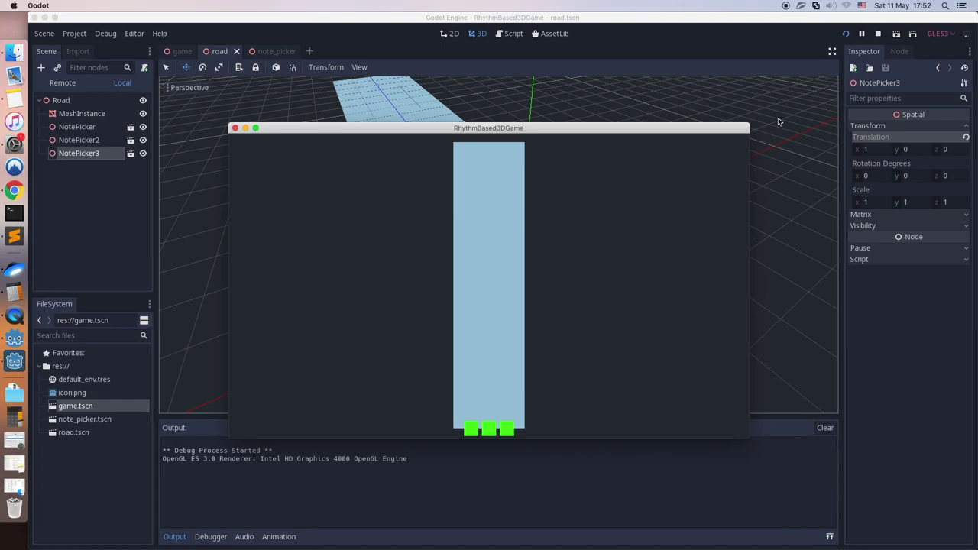
{"action": "left_click", "coordinate": [235, 128]}
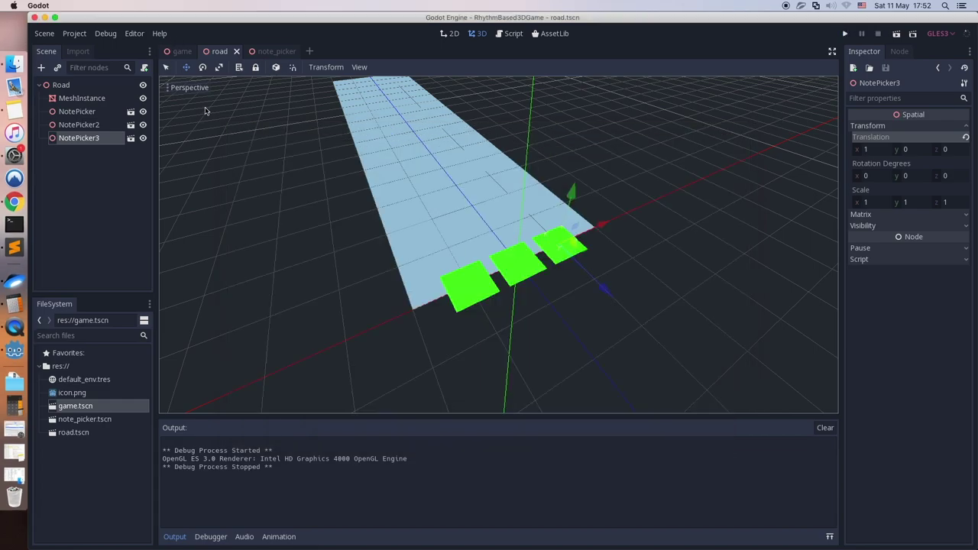
Set the road mesh's Z scale to 6 and Z position to -6, then save
{"action": "left_click", "coordinate": [77, 98]}
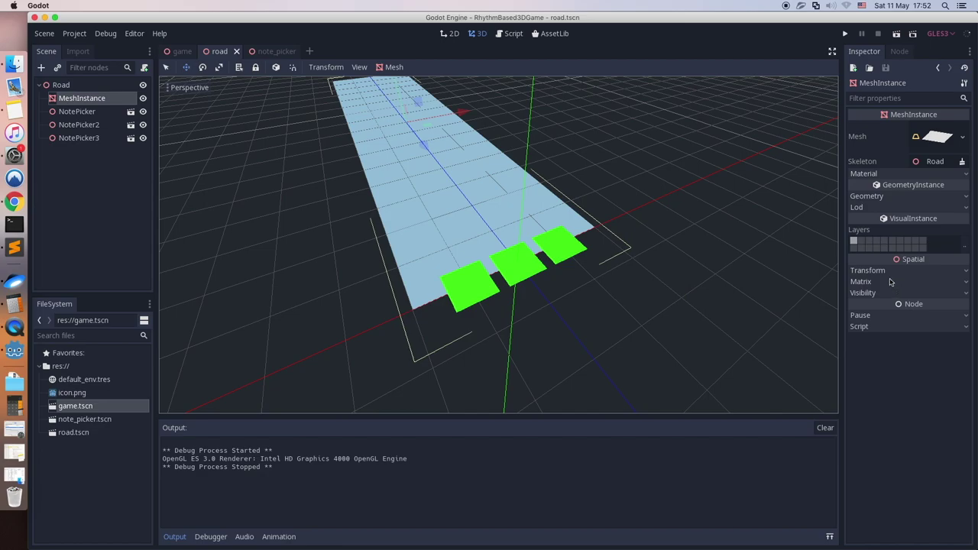
{"action": "left_click", "coordinate": [888, 273]}
{"action": "left_click", "coordinate": [950, 348]}
{"action": "type", "text": "6"}
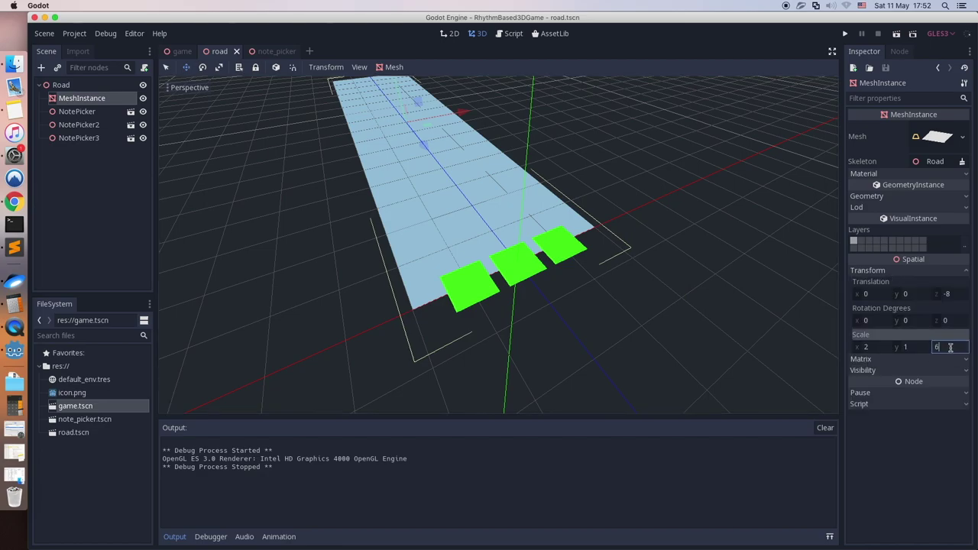
{"action": "key", "text": "Return"}
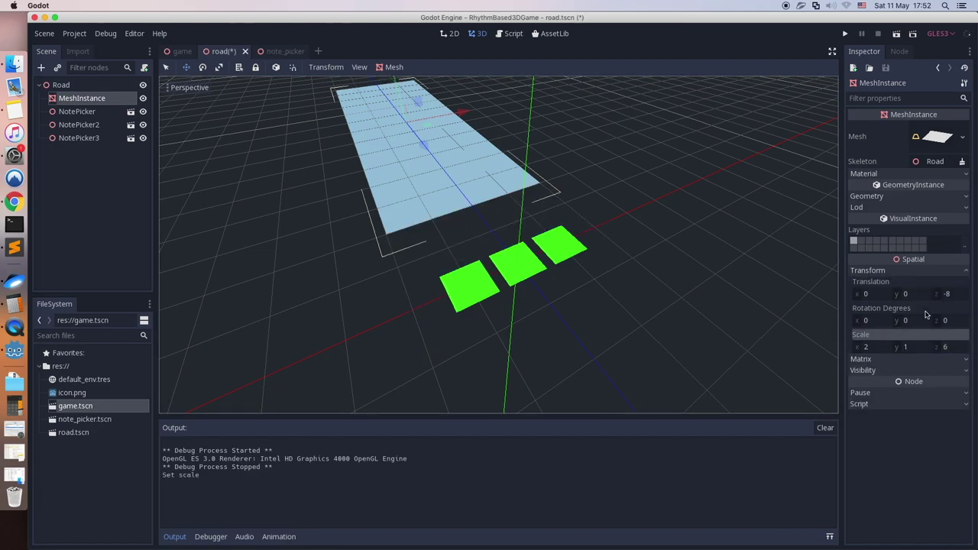
{"action": "left_click", "coordinate": [948, 294]}
{"action": "type", "text": "-6"}
{"action": "key", "text": "Return"}
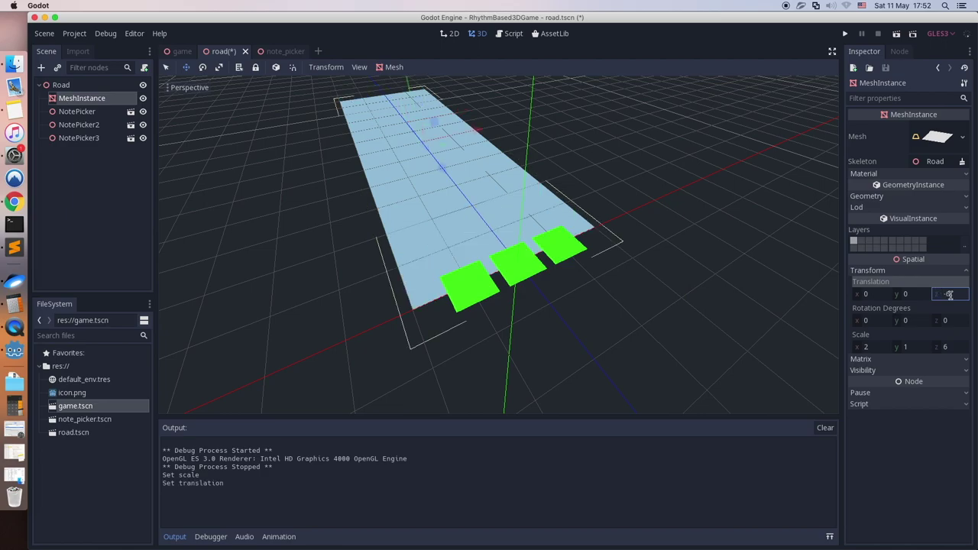
{"action": "key", "text": "super+s"}
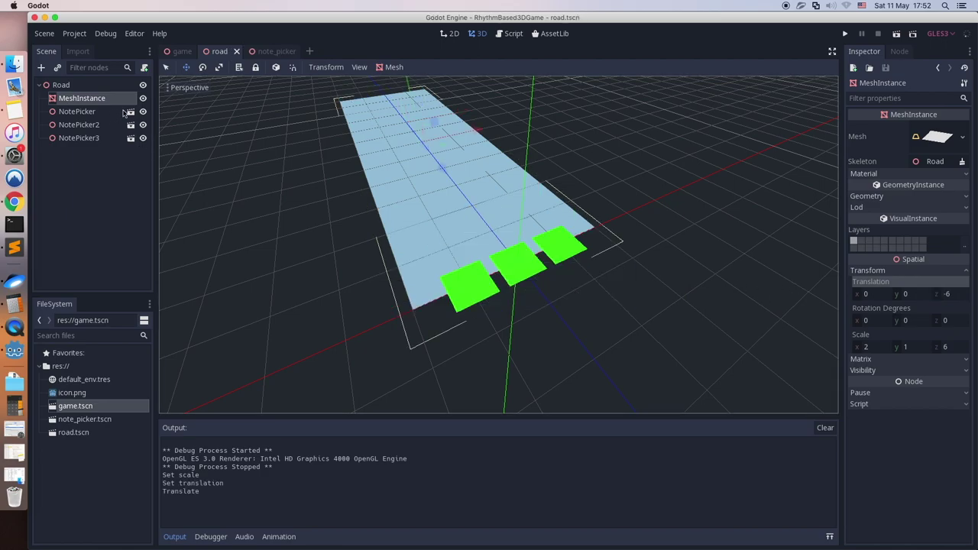
{"action": "left_click", "coordinate": [180, 52]}
Lower CameraDebug to Y 9.583 so its preview frames the whole road and all three pads
{"action": "left_click", "coordinate": [82, 125]}
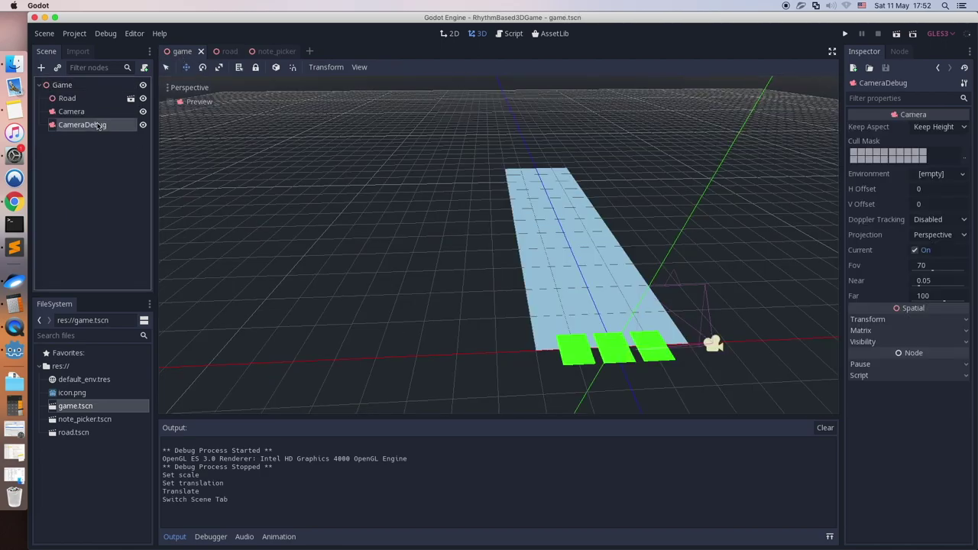
{"action": "scroll", "coordinate": [302, 229], "scroll_direction": "down", "scroll_amount": 2}
{"action": "middle_click_drag", "start_coordinate": [302, 228], "coordinate": [422, 133]}
{"action": "left_click_drag", "start_coordinate": [448, 130], "coordinate": [447, 157]}
{"action": "left_click", "coordinate": [199, 103]}
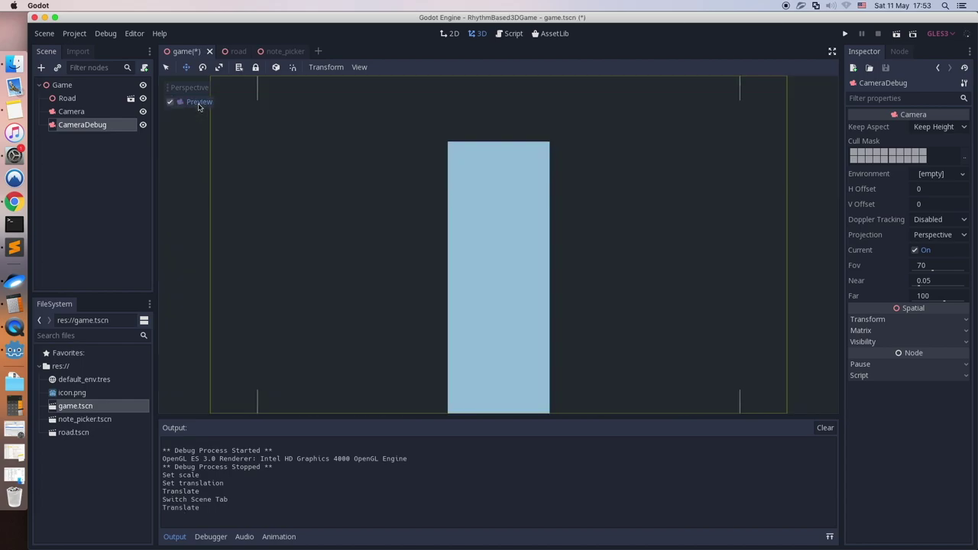
{"action": "left_click", "coordinate": [869, 319]}
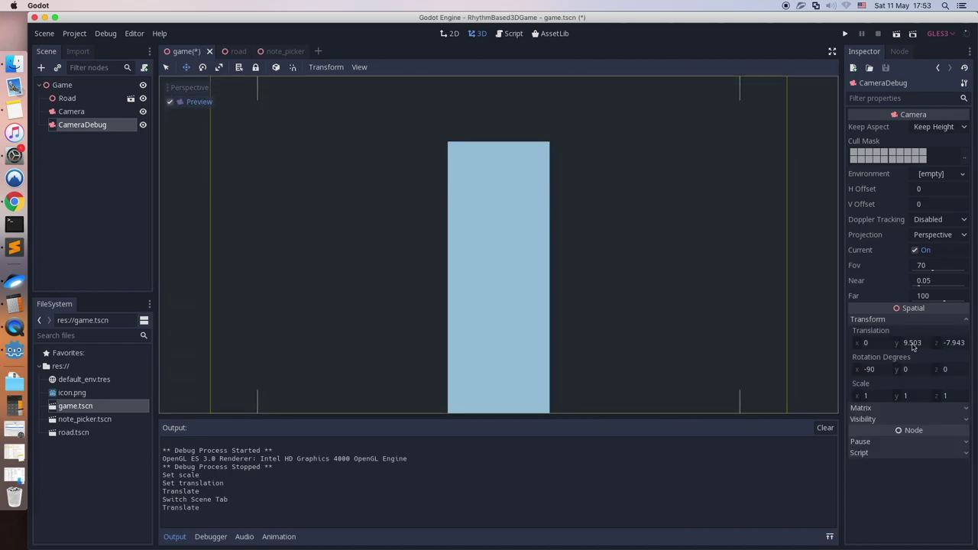
{"action": "mouse_move", "coordinate": [914, 344]}
{"action": "left_mouse_down"}
{"action": "mouse_move", "coordinate": [955, 346]}
{"action": "mouse_move", "coordinate": [914, 349]}
{"action": "mouse_move", "coordinate": [931, 343]}
{"action": "left_mouse_up"}
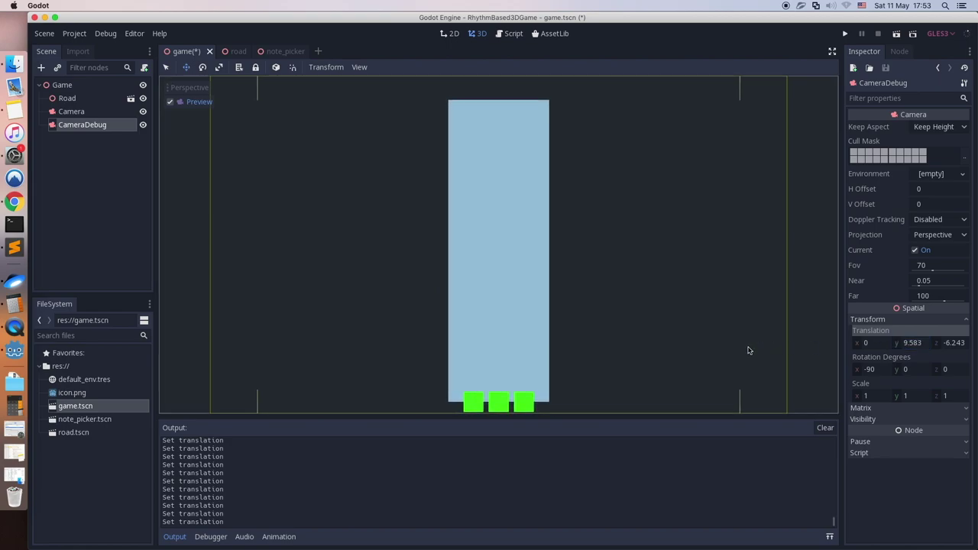
Save game.tscn, turn off the camera preview and orbit to look along the road
{"action": "key", "text": "super+s"}
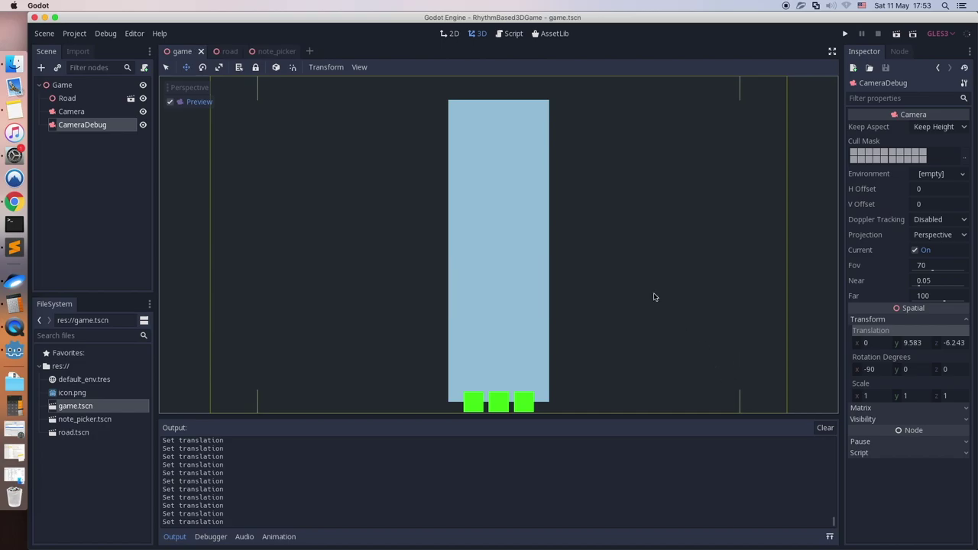
{"action": "left_click", "coordinate": [99, 86]}
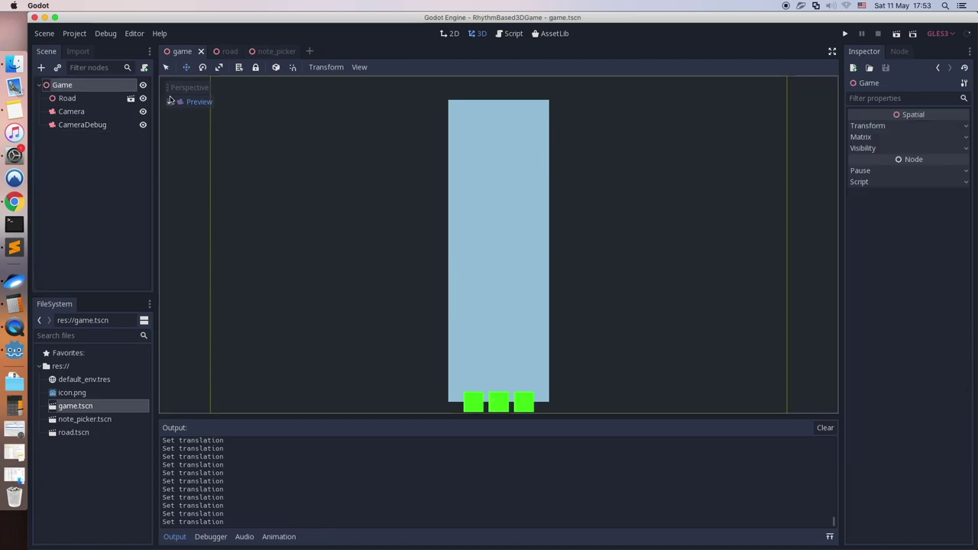
{"action": "left_click", "coordinate": [170, 101]}
{"action": "scroll", "coordinate": [357, 278], "scroll_direction": "up", "scroll_amount": 3}
{"action": "middle_click_drag", "start_coordinate": [358, 277], "coordinate": [399, 252]}
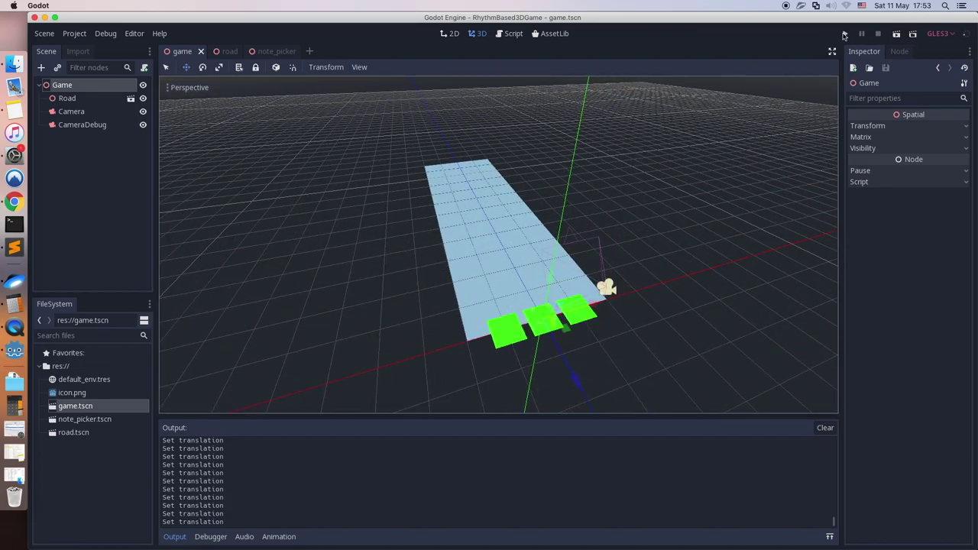
Test-run the game to see the three pads top-down at the road's end, then reopen note_picker
{"action": "left_click", "coordinate": [844, 33]}
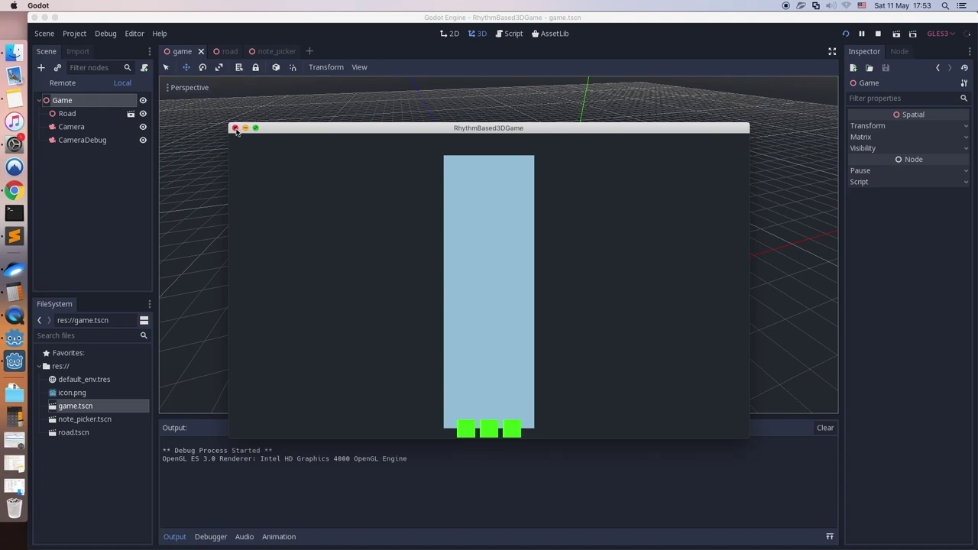
{"action": "left_click", "coordinate": [235, 129]}
{"action": "left_click", "coordinate": [265, 52]}
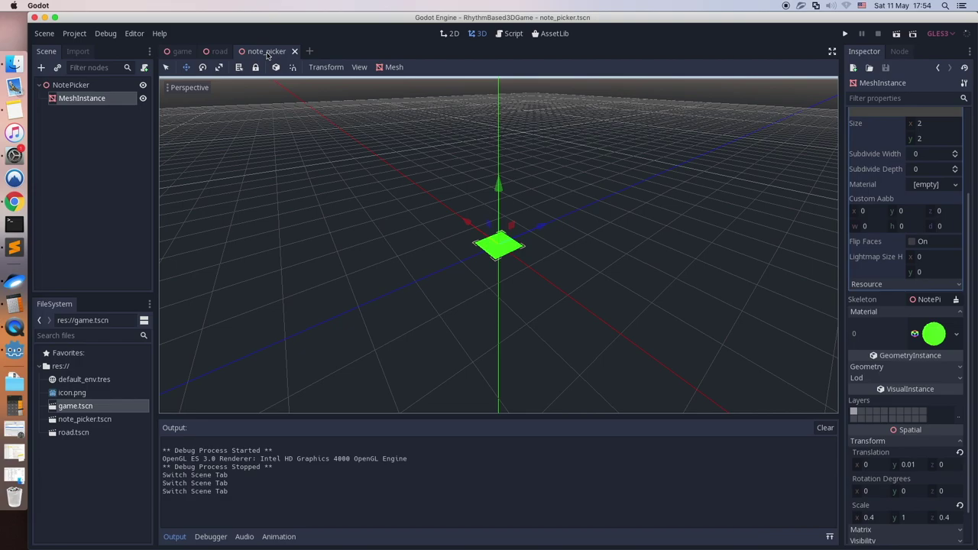
Attach a new note_picker.gd script to the NotePicker root node
{"action": "left_click", "coordinate": [107, 84]}
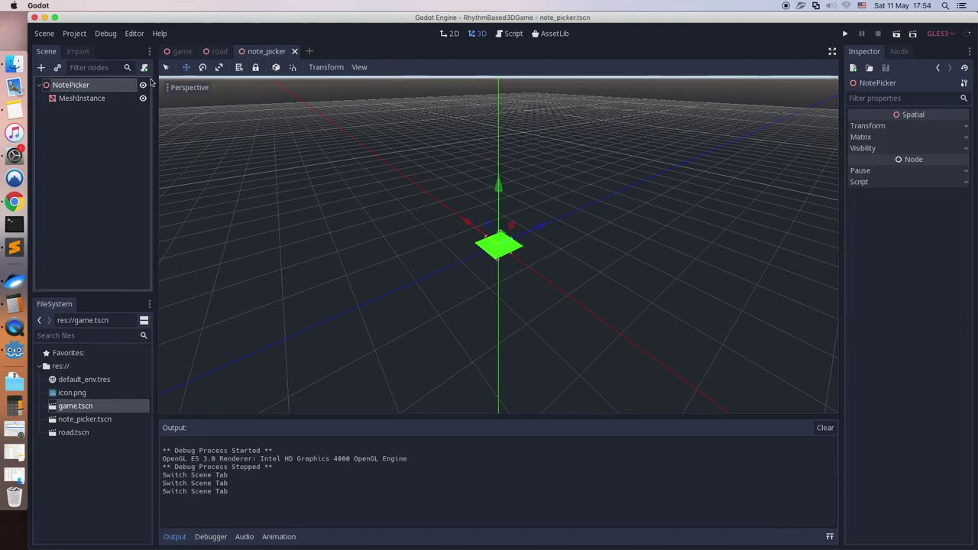
{"action": "left_click", "coordinate": [144, 68]}
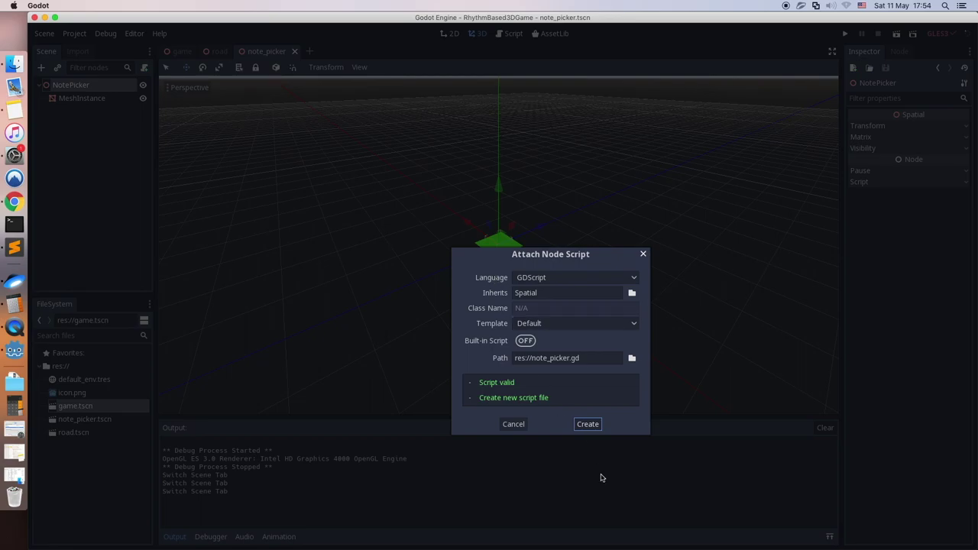
{"action": "left_click", "coordinate": [587, 425]}
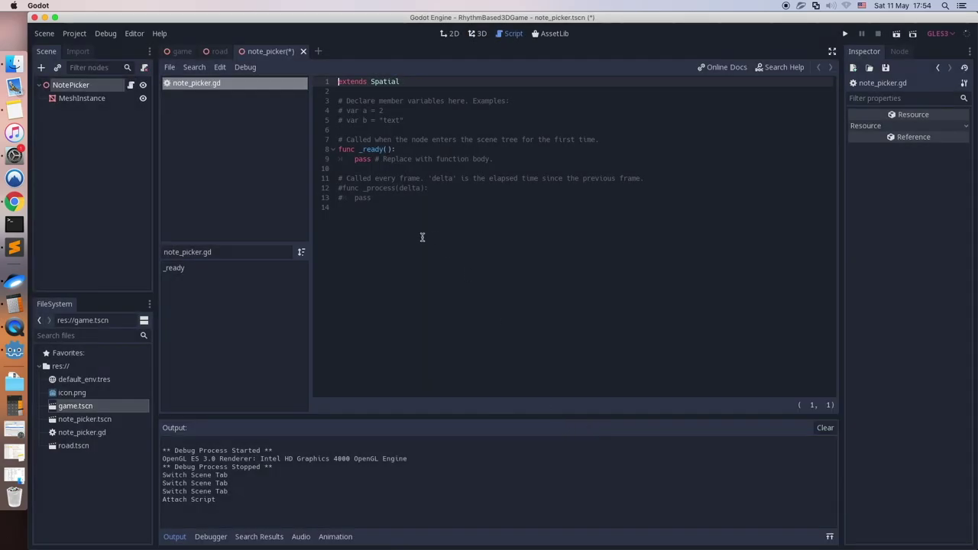
Replace the template code with an _input(event) function containing pass, and save
{"action": "left_click_drag", "start_coordinate": [371, 197], "coordinate": [369, 177]}
{"action": "left_click", "coordinate": [370, 178]}
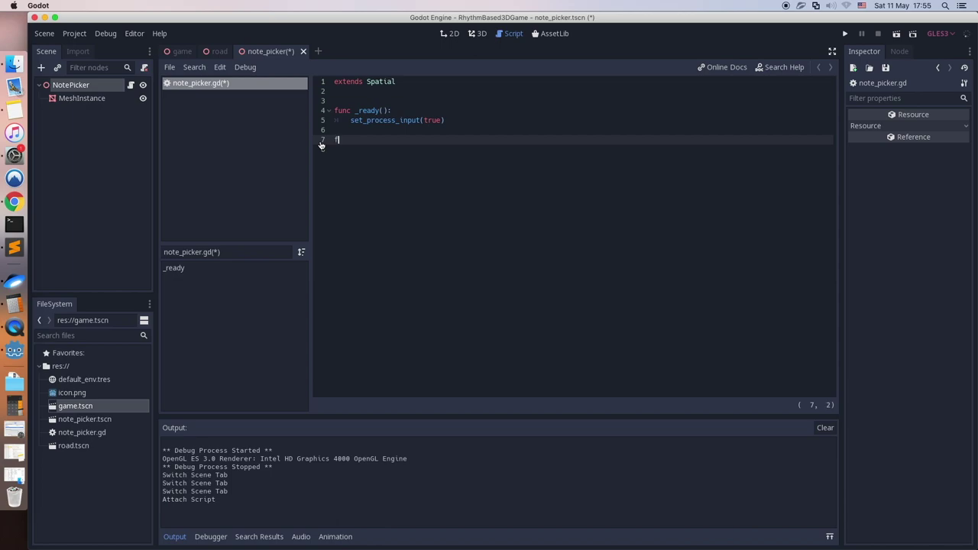
{"action": "type", "text": "unc _proce"}
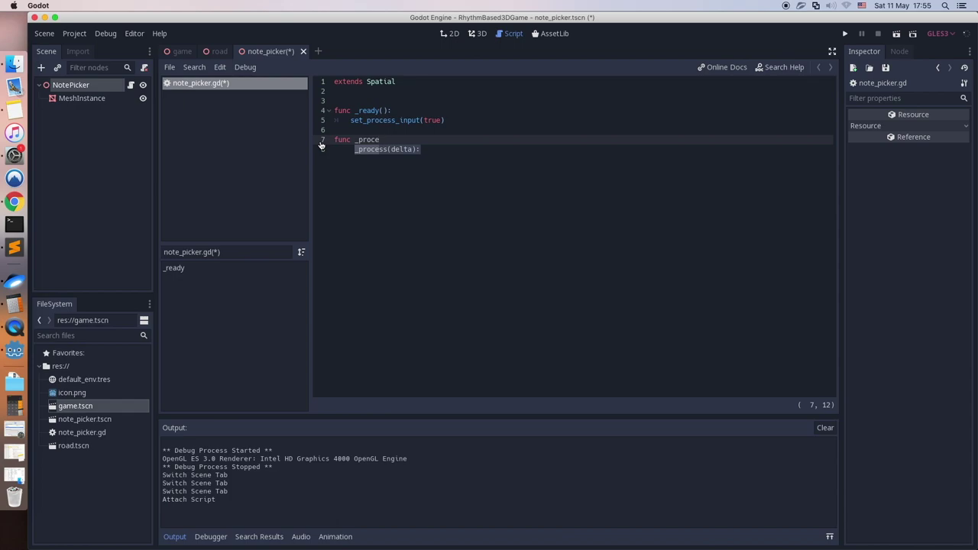
{"action": "key", "text": "BackSpace"}
{"action": "key", "text": "BackSpace"}
{"action": "key", "text": "BackSpace"}
{"action": "key", "text": "BackSpace"}
{"action": "key", "text": "BackSpace"}
{"action": "type", "text": "in"}
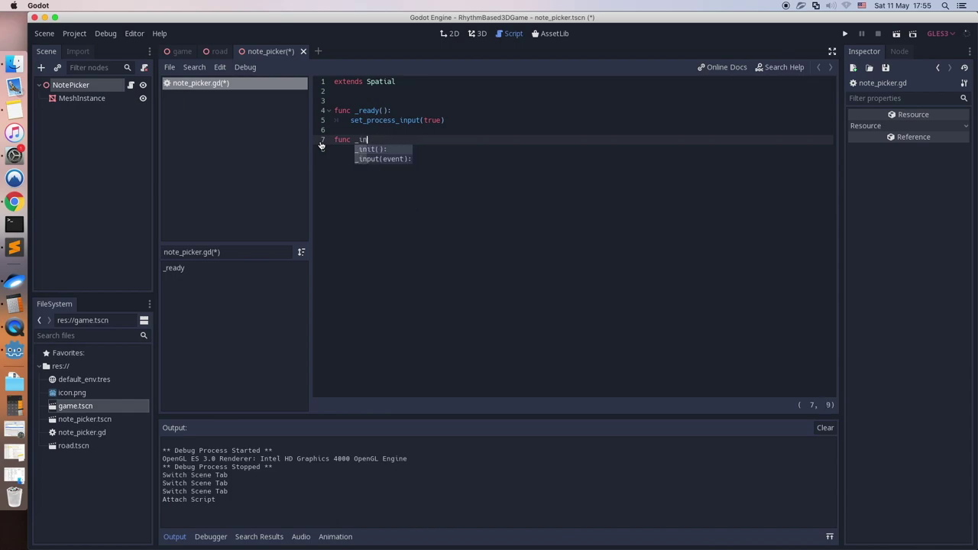
{"action": "key", "text": "Down"}
{"action": "key", "text": "Return"}
{"action": "key", "text": "Return"}
{"action": "type", "text": "pass"}
{"action": "key", "text": "ctrl+s"}
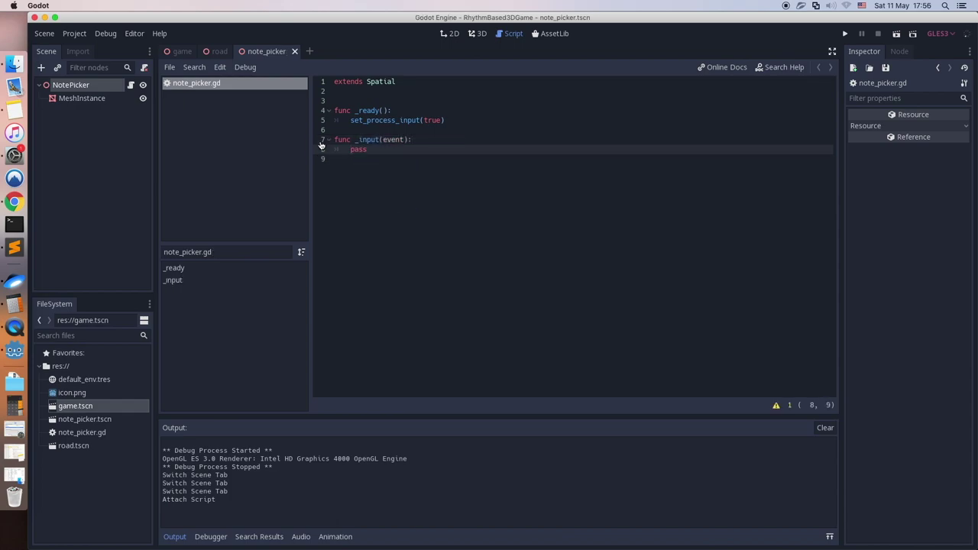
Add 'export(int, 1,3) var line' below extends Spatial and save the script
{"action": "left_click", "coordinate": [364, 92]}
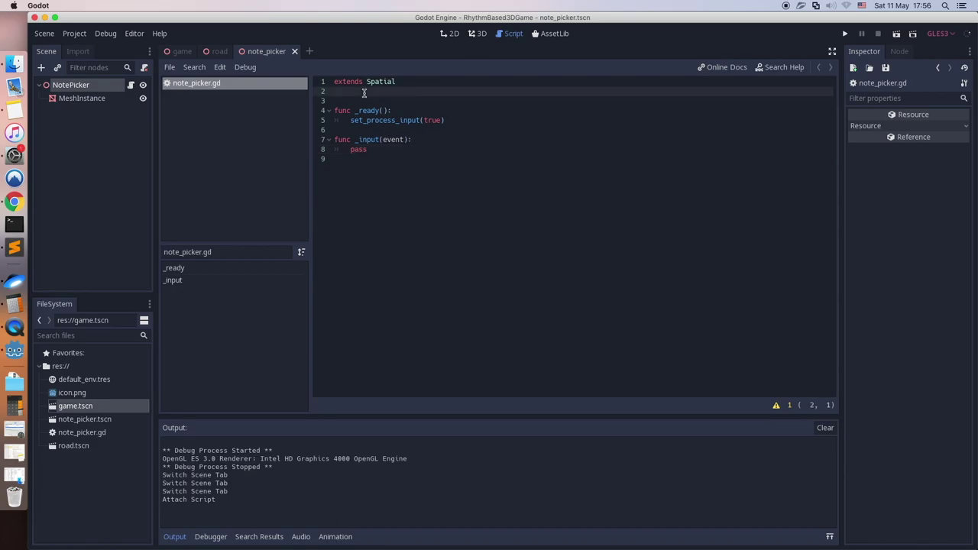
{"action": "key", "text": "Return"}
{"action": "type", "text": "export() var line"}
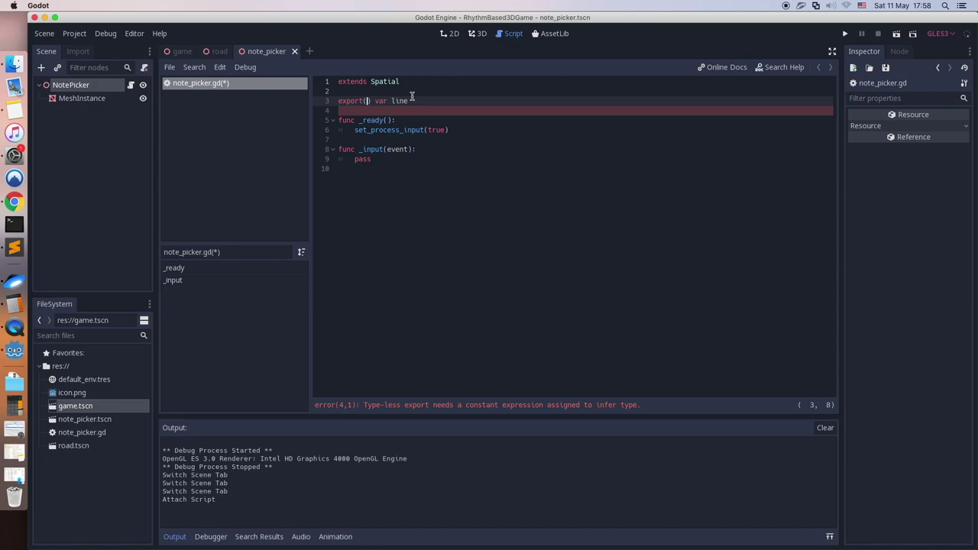
{"action": "type", "text": "int, 1,3"}
{"action": "key", "text": "super+s"}
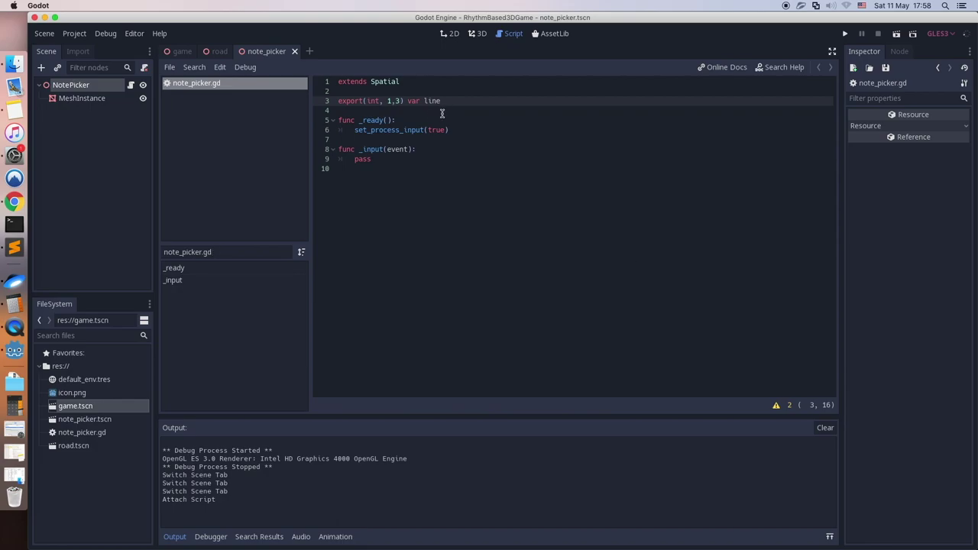
{"action": "left_click", "coordinate": [102, 102]}
{"action": "left_click", "coordinate": [102, 84]}
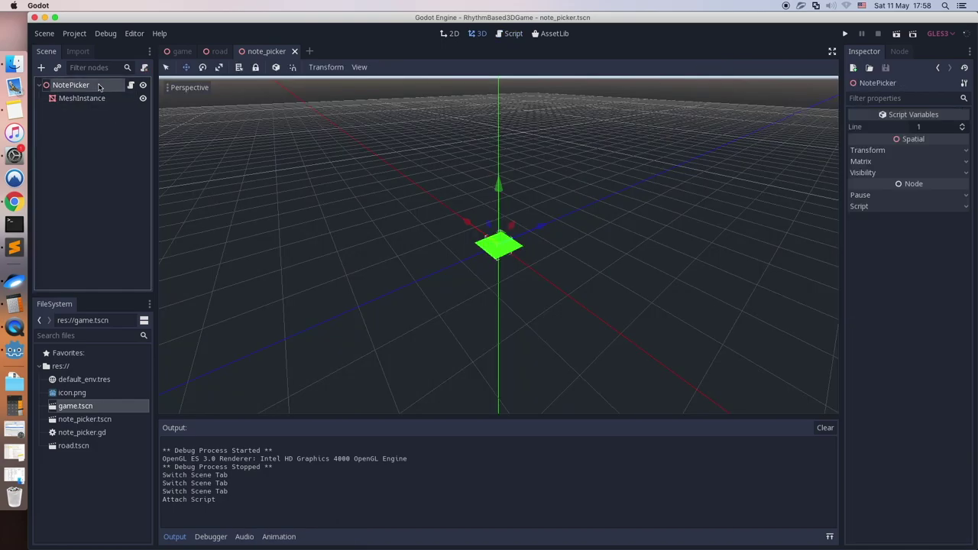
{"action": "left_click", "coordinate": [955, 127]}
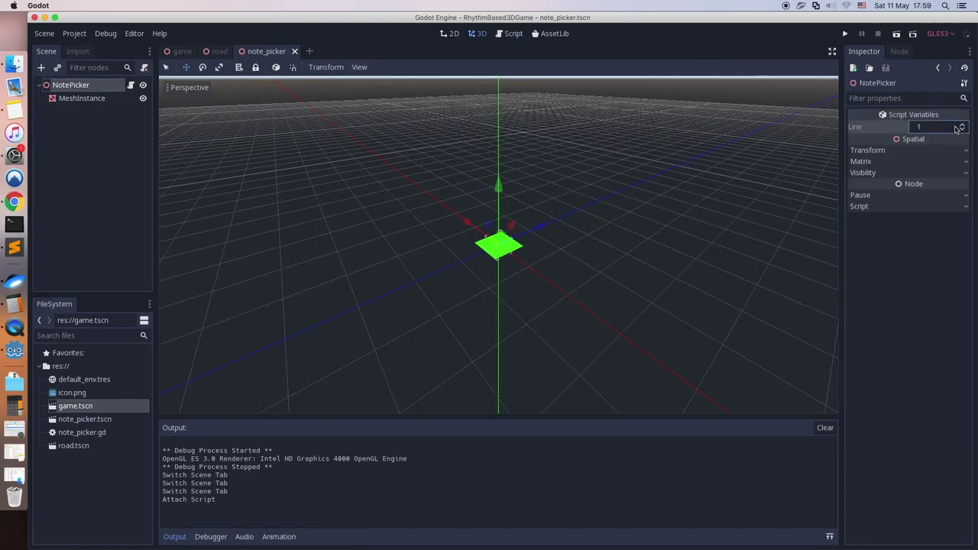
{"action": "type", "text": "2"}
{"action": "key", "text": "Return"}
{"action": "left_click", "coordinate": [948, 128]}
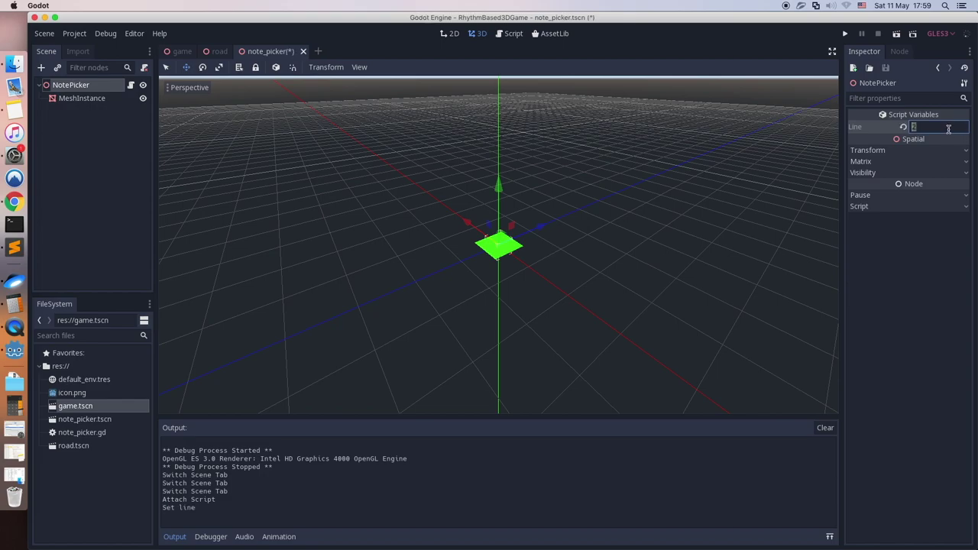
{"action": "type", "text": "3"}
{"action": "key", "text": "Return"}
{"action": "left_click", "coordinate": [949, 130]}
{"action": "key", "text": "Return"}
{"action": "left_click", "coordinate": [948, 128]}
{"action": "type", "text": "1"}
{"action": "key", "text": "Return"}
{"action": "key", "text": "super+s"}
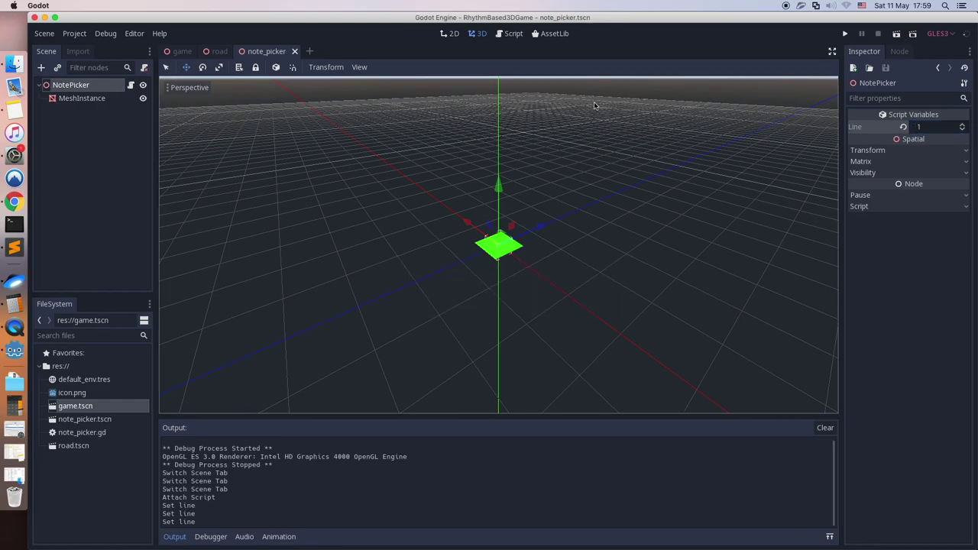
In the road scene, set NotePicker2's Line to 2 and NotePicker3's Line to 3, then save
{"action": "left_click", "coordinate": [217, 51]}
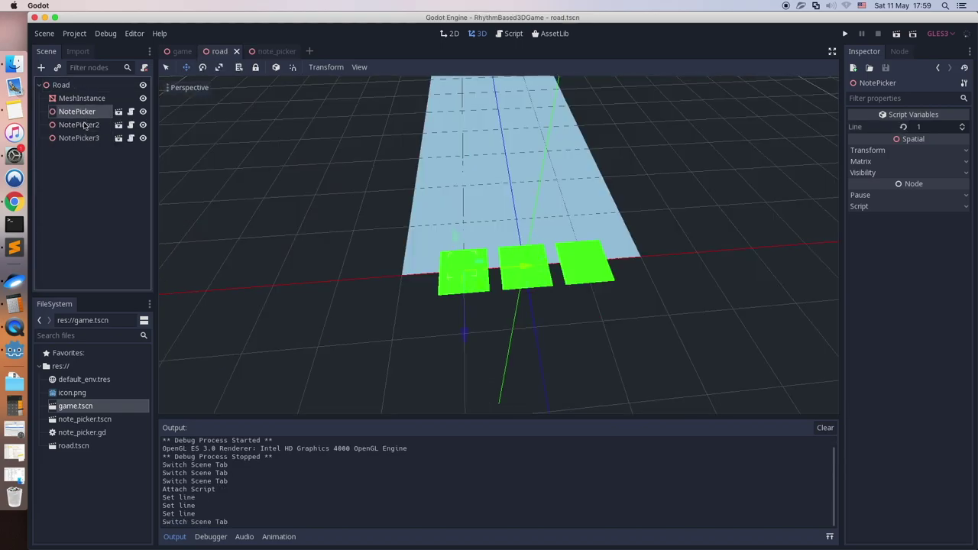
{"action": "left_click", "coordinate": [87, 126]}
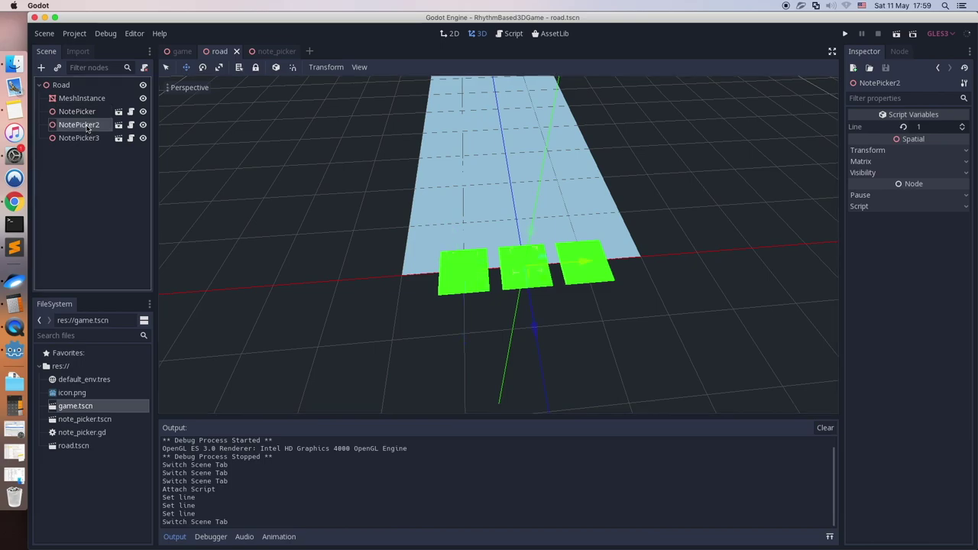
{"action": "left_click", "coordinate": [920, 127]}
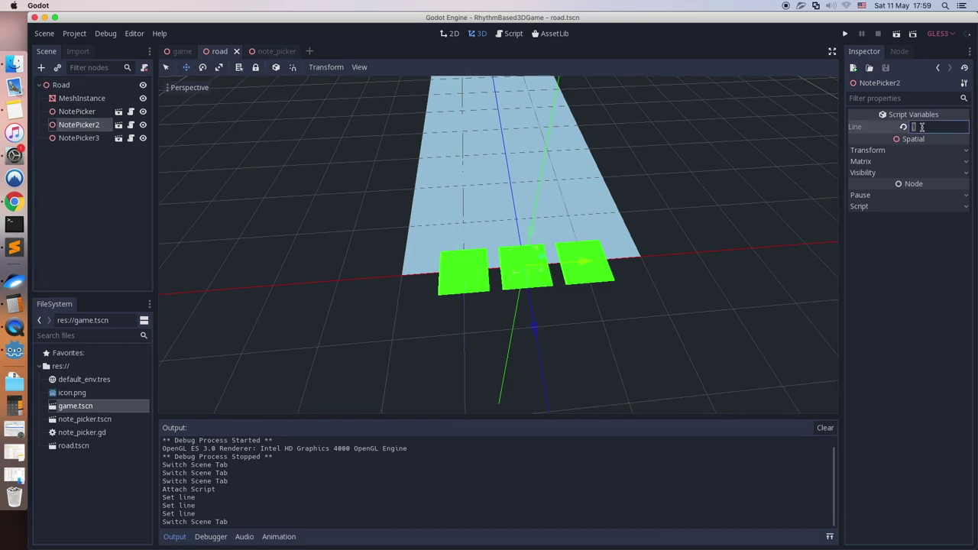
{"action": "type", "text": "2"}
{"action": "key", "text": "Return"}
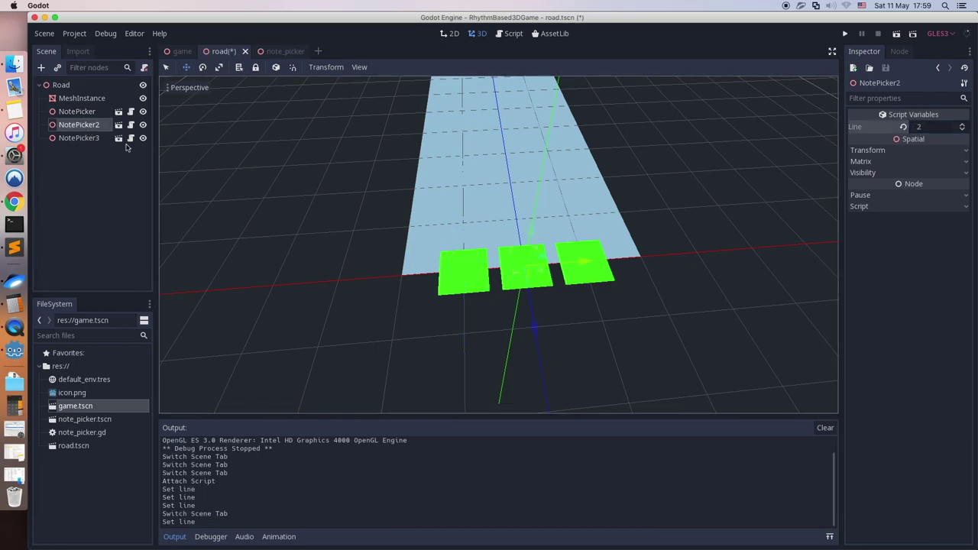
{"action": "left_click", "coordinate": [83, 139]}
{"action": "left_click", "coordinate": [927, 128]}
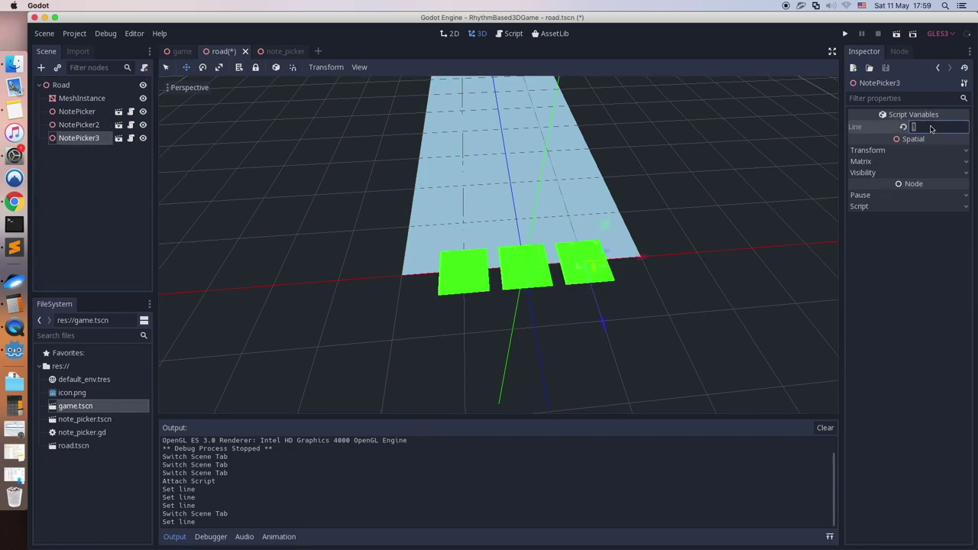
{"action": "type", "text": "3"}
{"action": "key", "text": "Return"}
{"action": "key", "text": "super+s"}
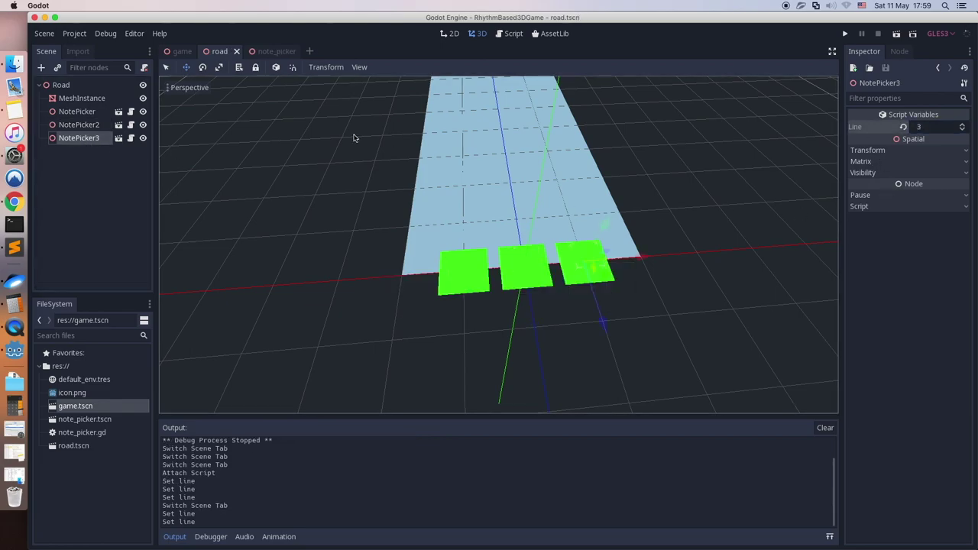
{"action": "key", "text": "ctrl+Tab"}
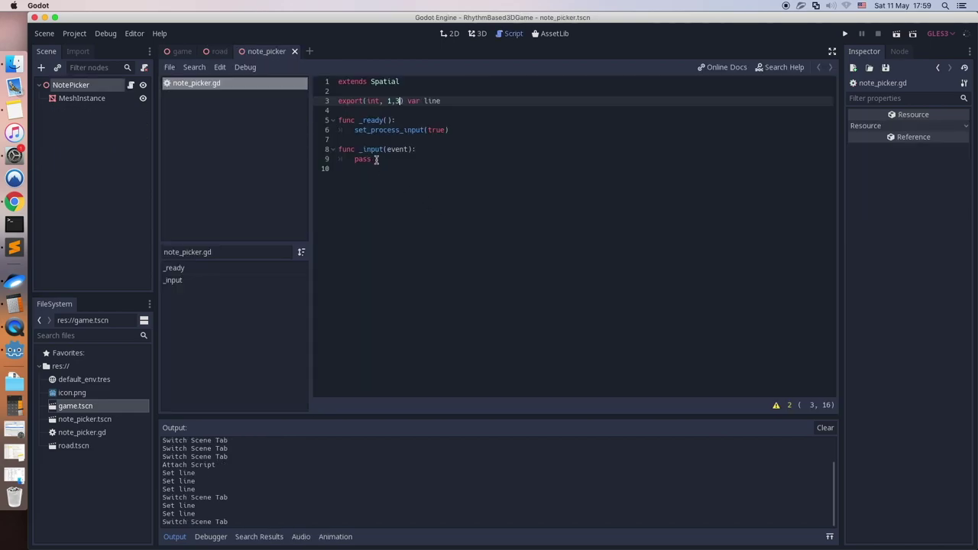
Add an 'if event.is_action_pressed("ui_left"):' check in _input and begin an elif line
{"action": "left_click", "coordinate": [376, 159]}
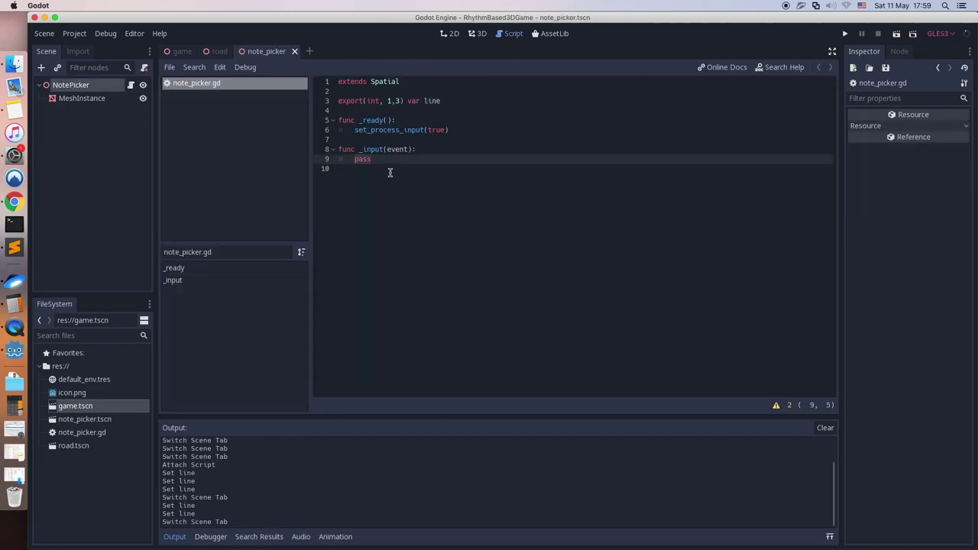
{"action": "type", "text": "if event.is_"}
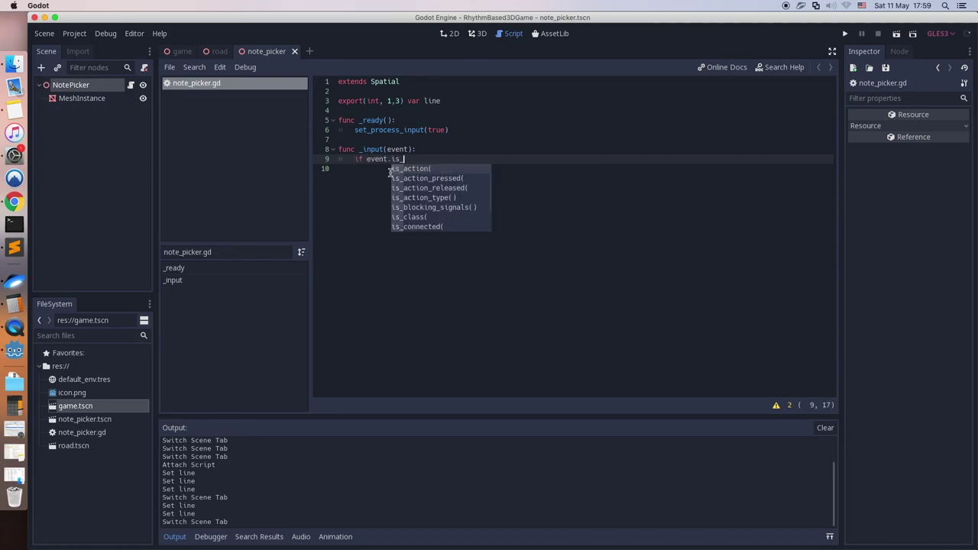
{"action": "type", "text": "action"}
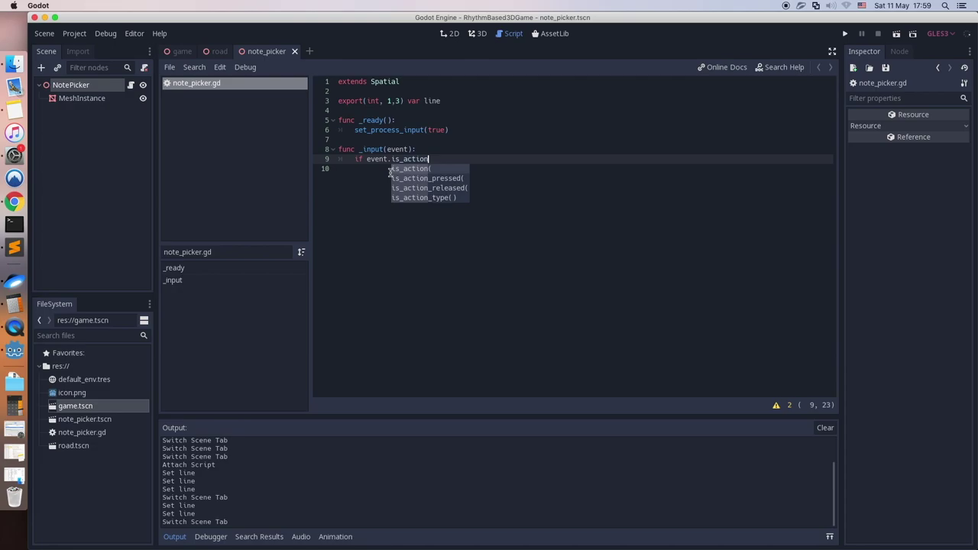
{"action": "type", "text": "_"}
{"action": "type", "text": "pre"}
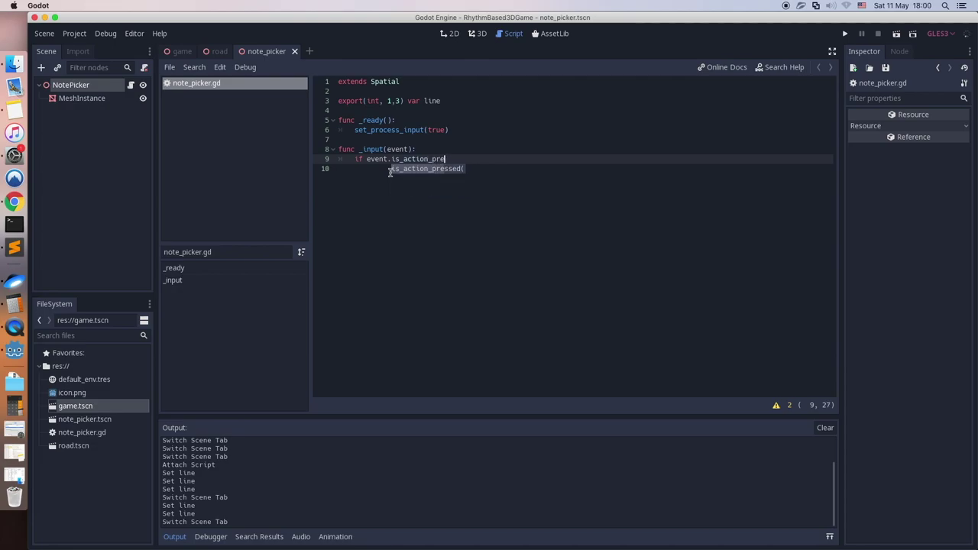
{"action": "key", "text": "Return"}
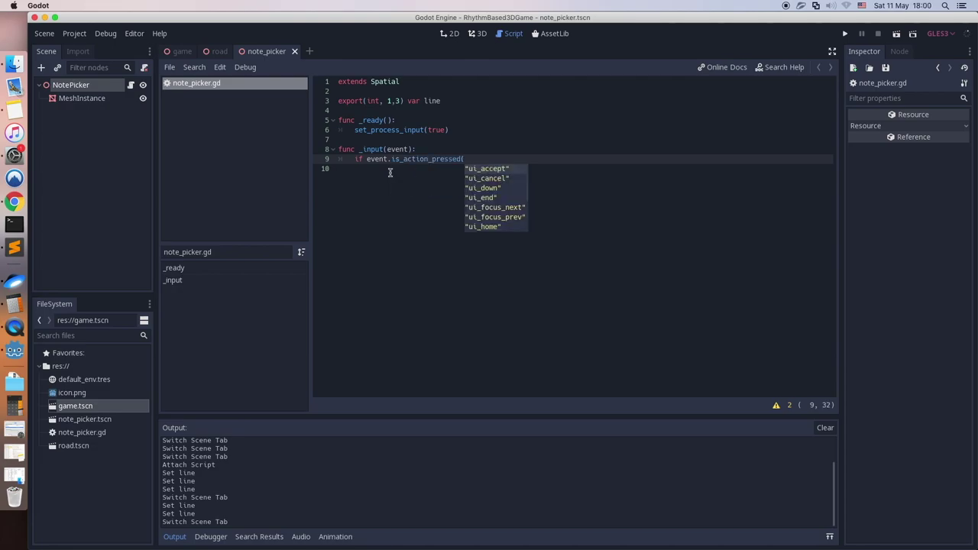
{"action": "key", "text": "Down"}
{"action": "key", "text": "Down"}
{"action": "type", "text": "\"u"}
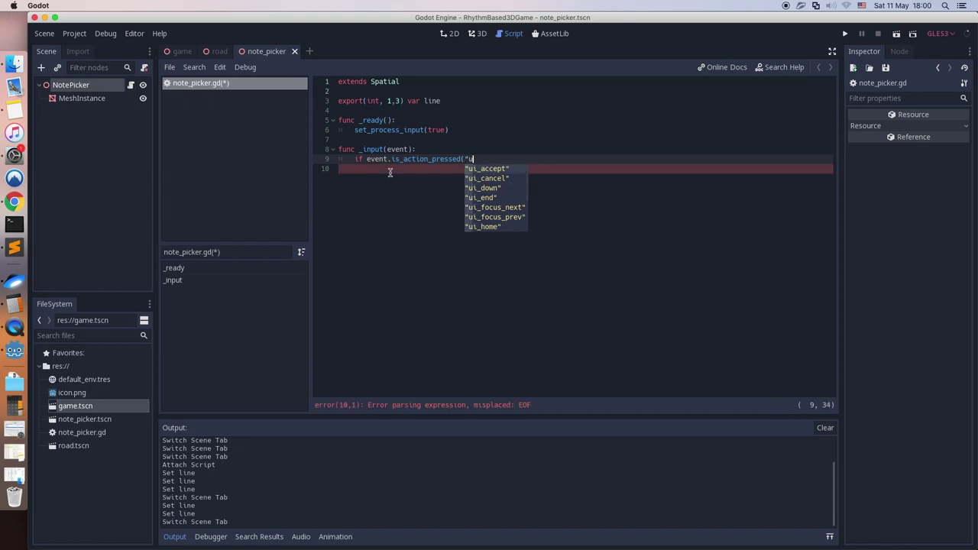
{"action": "type", "text": "i_left\")"}
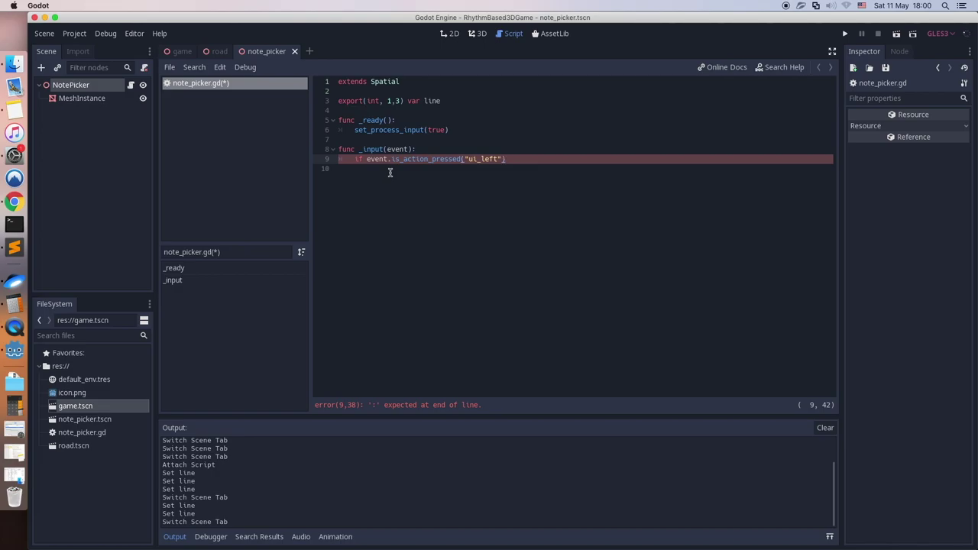
{"action": "key", "text": "Return"}
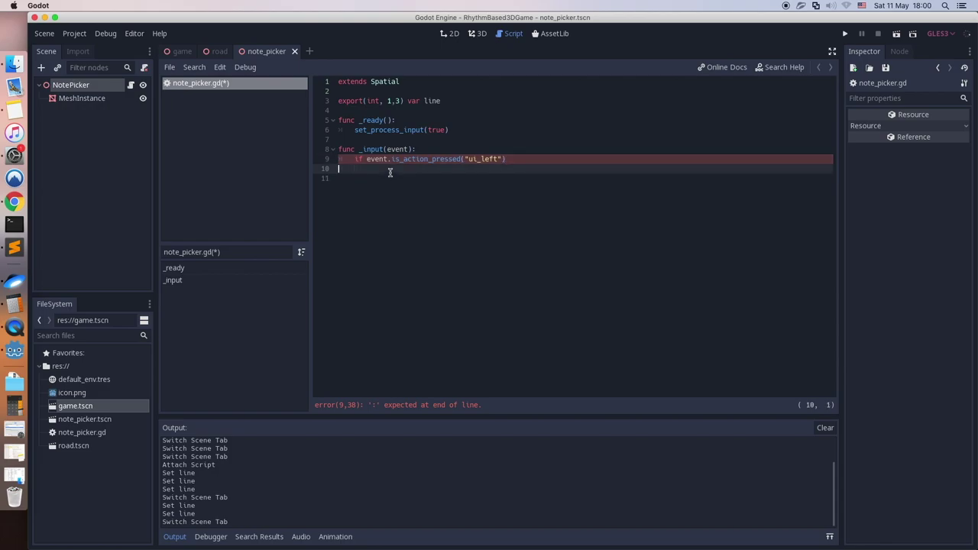
{"action": "type", "text": "elif event.is_action"}
{"action": "left_click", "coordinate": [519, 160]}
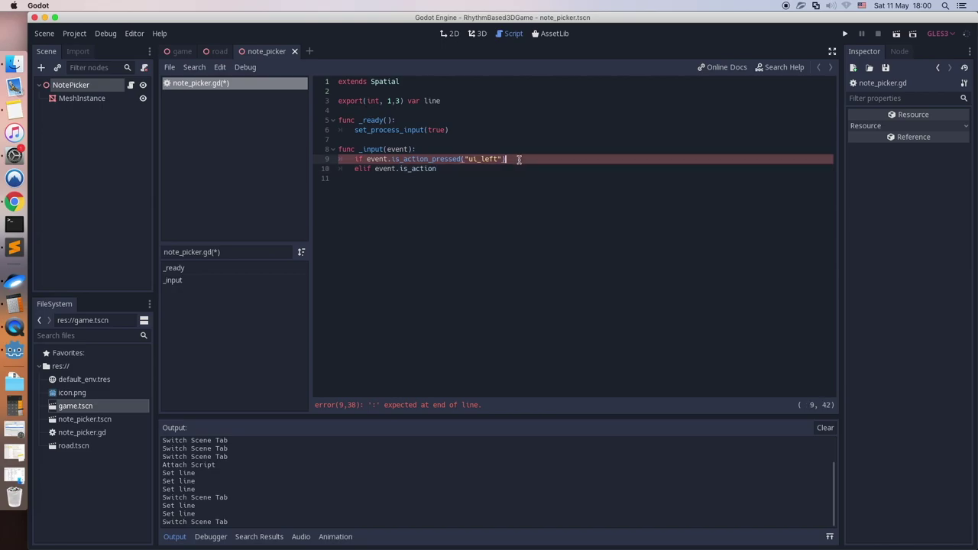
{"action": "type", "text": ":"}
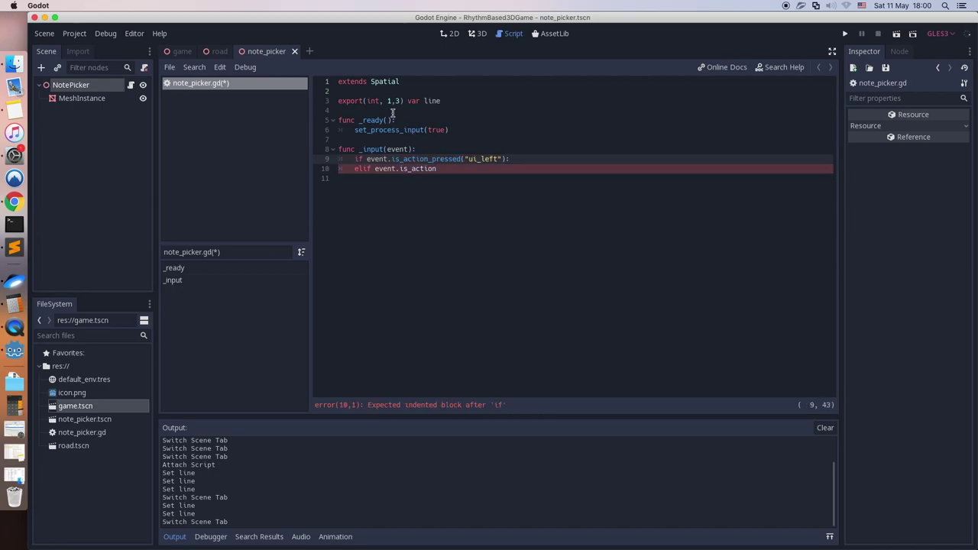
Declare 'var is_pressed = false' and set is_pressed = true inside the ui_left press check
{"action": "left_click", "coordinate": [451, 101]}
{"action": "key", "text": "Return"}
{"action": "key", "text": "Return"}
{"action": "type", "text": "var "}
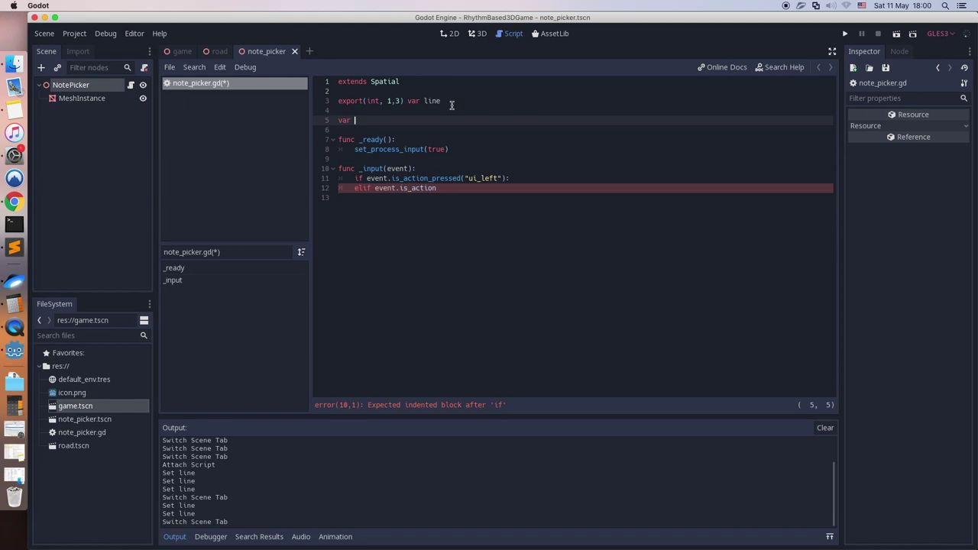
{"action": "type", "text": "is_pressed = false"}
{"action": "left_click", "coordinate": [535, 178]}
{"action": "key", "text": "Return"}
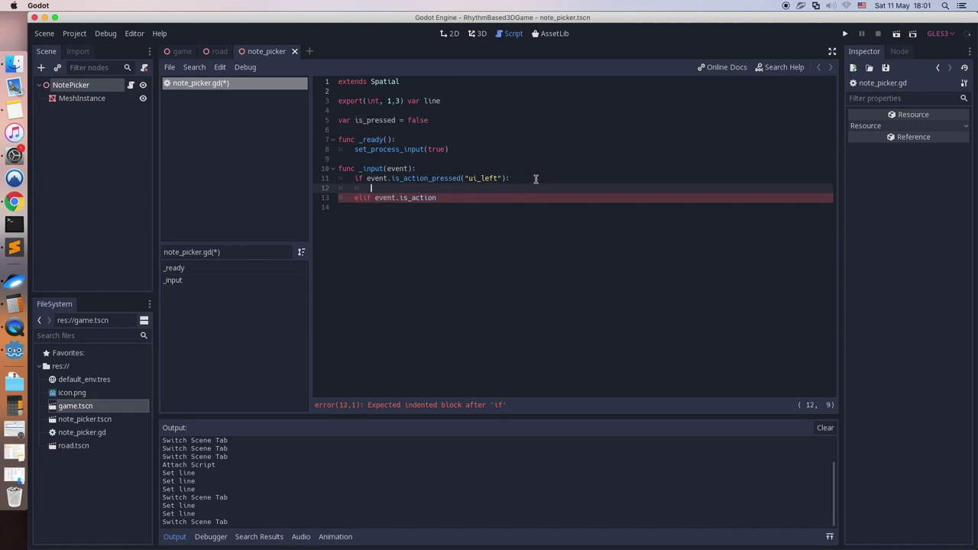
{"action": "type", "text": "is_pressed = true"}
Complete 'elif event.is_action_released("ui_left"):' with is_pressed = false in its body
{"action": "key", "text": "Down"}
{"action": "type", "text": "_"}
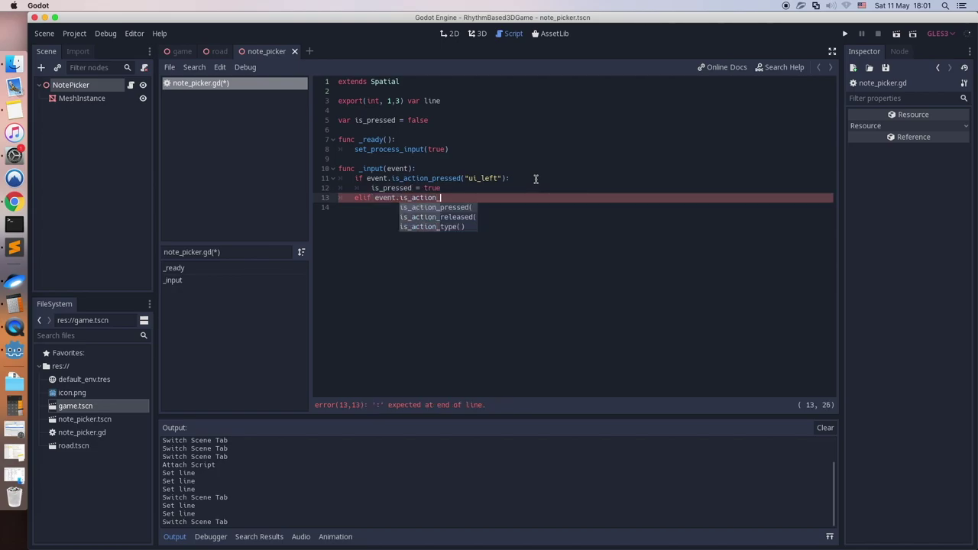
{"action": "key", "text": "Down"}
{"action": "key", "text": "Return"}
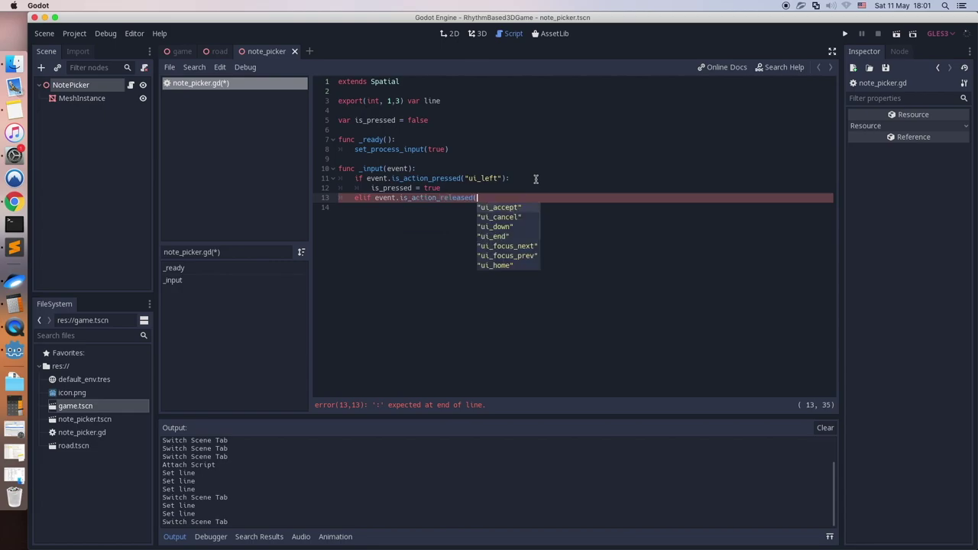
{"action": "type", "text": "\"ui_le"}
{"action": "key", "text": "Return"}
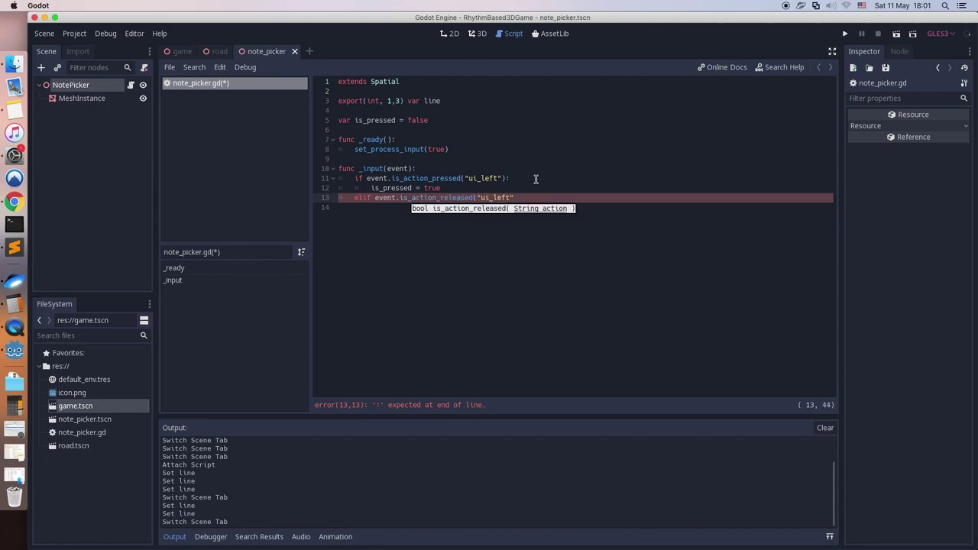
{"action": "key", "text": "Return"}
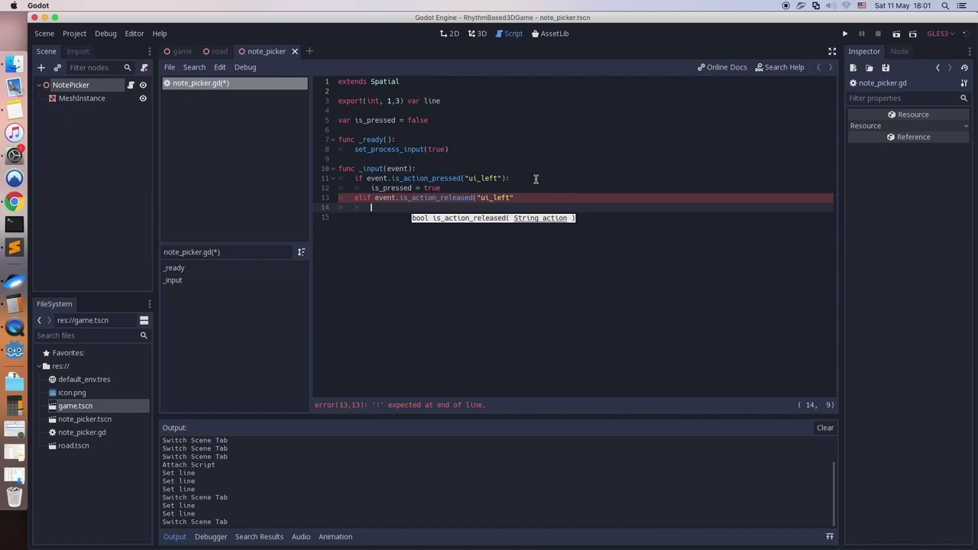
{"action": "type", "text": "is_press"}
{"action": "key", "text": "BackSpace"}
{"action": "key", "text": "BackSpace"}
{"action": "key", "text": "BackSpace"}
{"action": "key", "text": "BackSpace"}
{"action": "key", "text": "BackSpace"}
{"action": "key", "text": "BackSpace"}
{"action": "key", "text": "BackSpace"}
{"action": "key", "text": "BackSpace"}
{"action": "key", "text": "BackSpace"}
{"action": "key", "text": "BackSpace"}
{"action": "key", "text": "BackSpace"}
{"action": "key", "text": "BackSpace"}
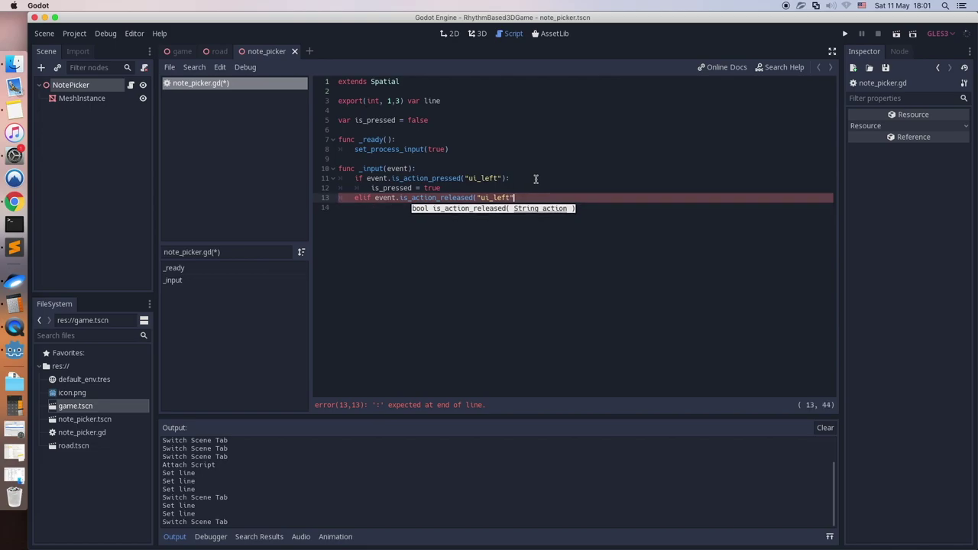
{"action": "type", "text": "):"}
{"action": "key", "text": "Return"}
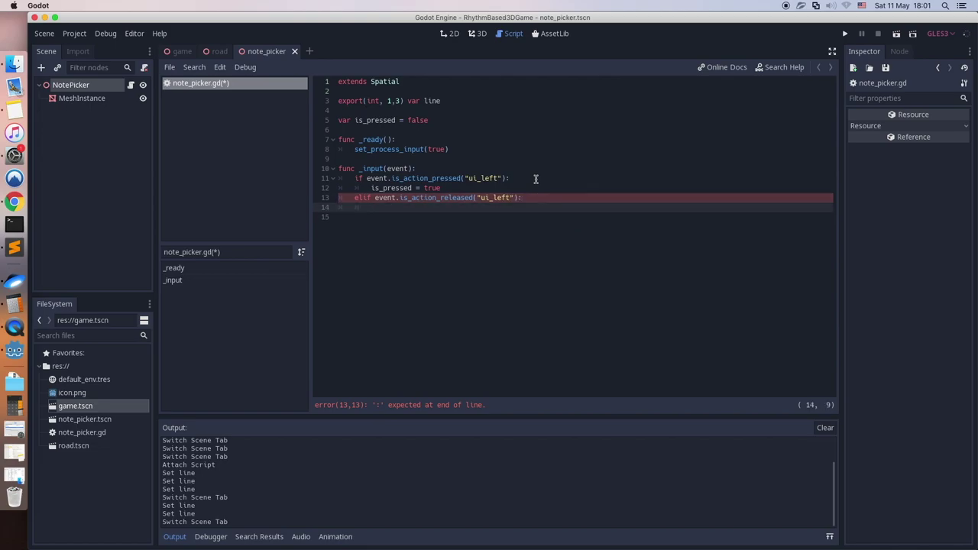
{"action": "type", "text": "is_pressed = false"}
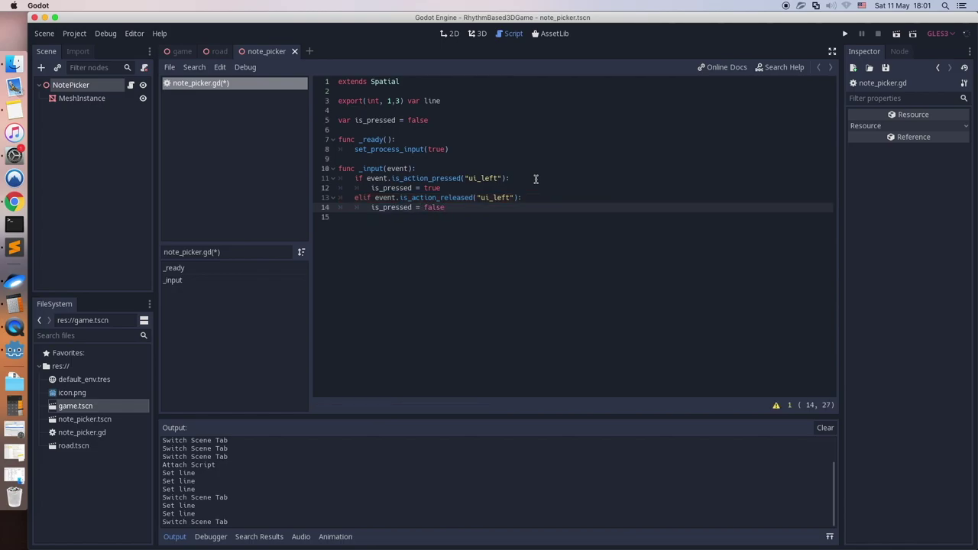
{"action": "left_click", "coordinate": [440, 170]}
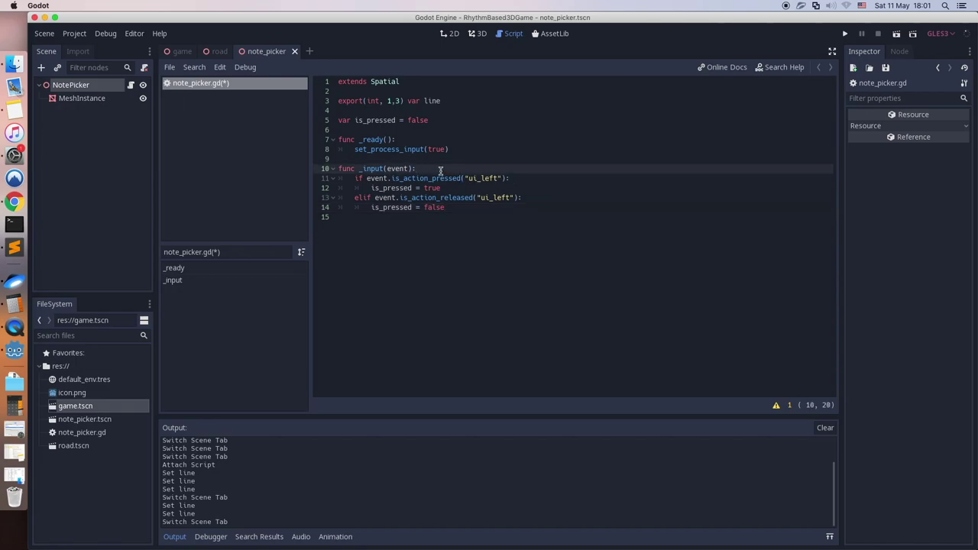
Add a 'match line:' statement in _input with the ui_left checks under case 1
{"action": "key", "text": "Return"}
{"action": "type", "text": "match"}
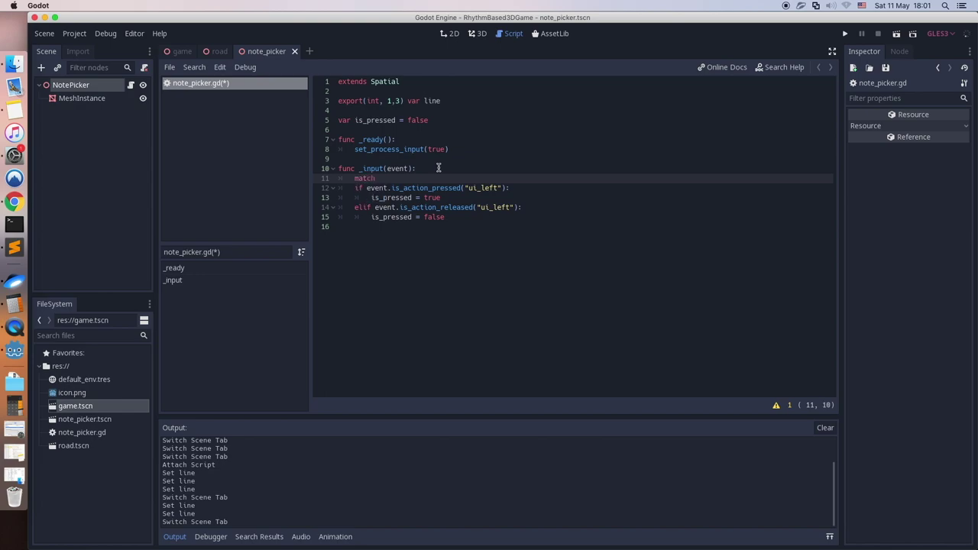
{"action": "type", "text": " li"}
{"action": "type", "text": "ne"}
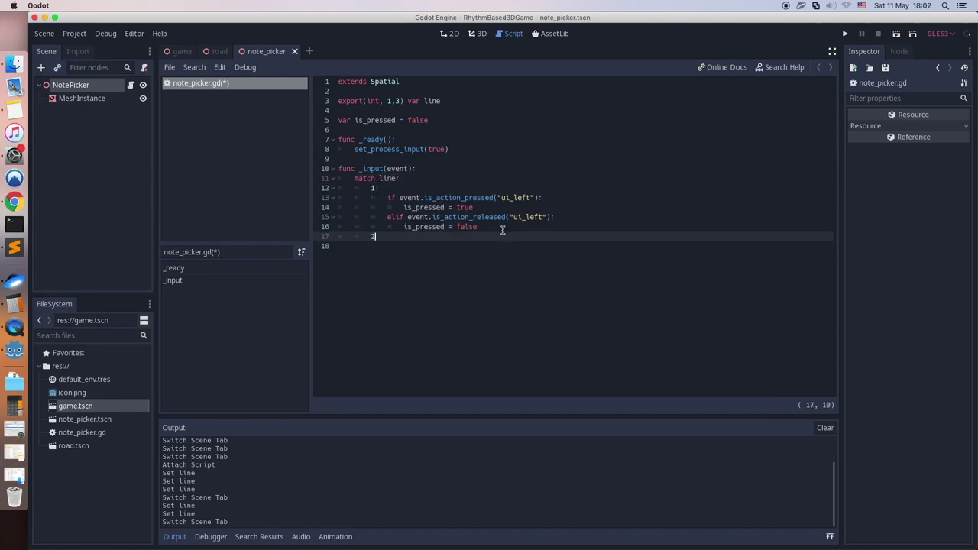
{"action": "type", "text": ":"}
{"action": "key", "text": "Return"}
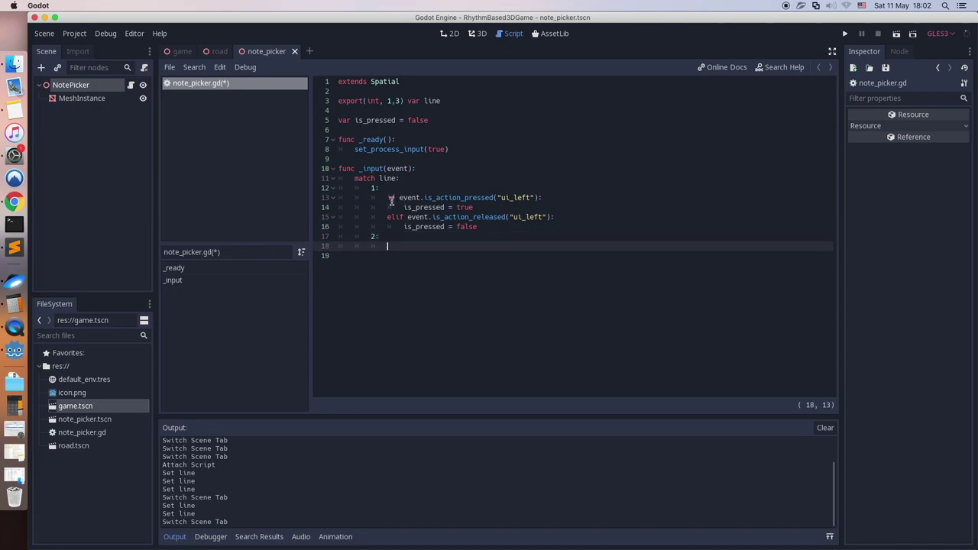
Copy the press/release block into case 2, changing both checks to ui_down
{"action": "left_click_drag", "start_coordinate": [388, 201], "coordinate": [485, 226]}
{"action": "key", "text": "super+c"}
{"action": "left_click", "coordinate": [435, 243]}
{"action": "key", "text": "super+v"}
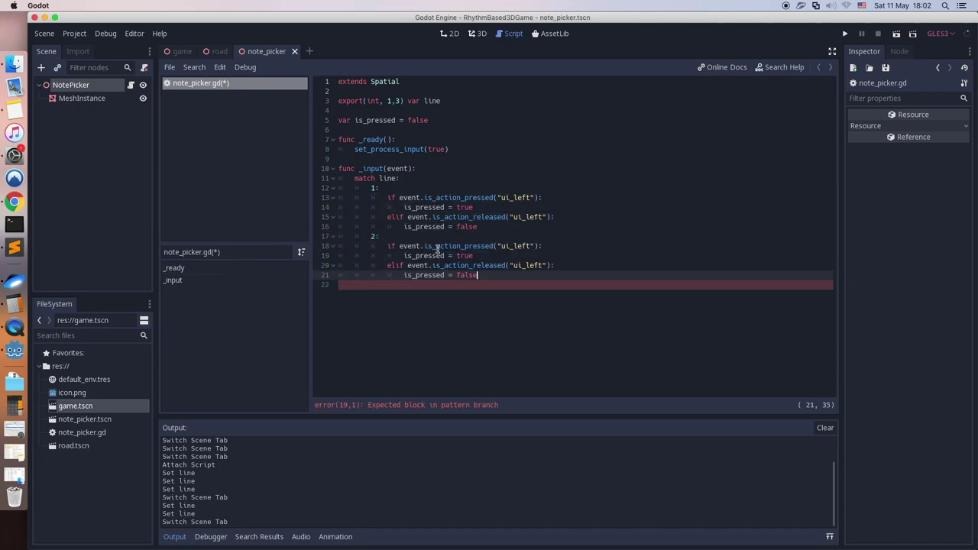
{"action": "double_click", "coordinate": [518, 246]}
{"action": "type", "text": "ui_"}
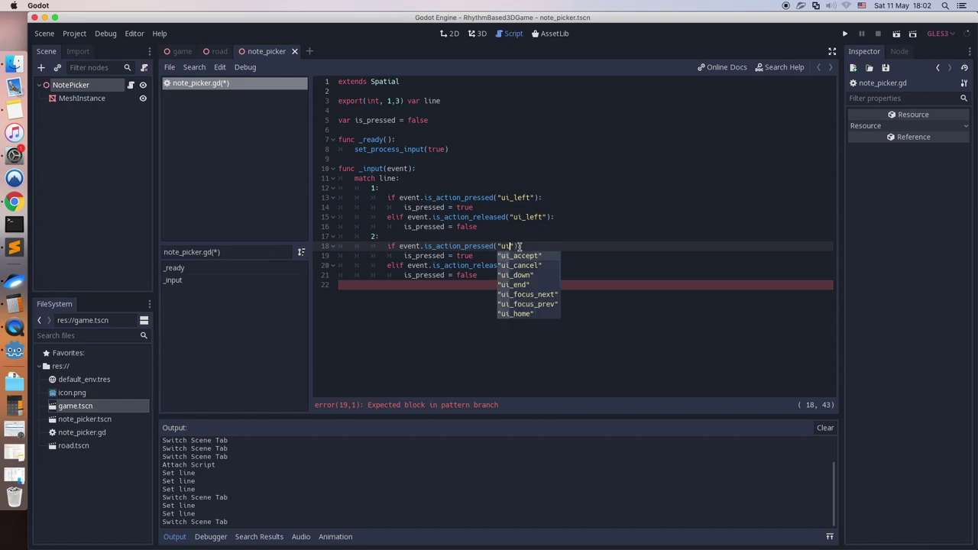
{"action": "type", "text": "down"}
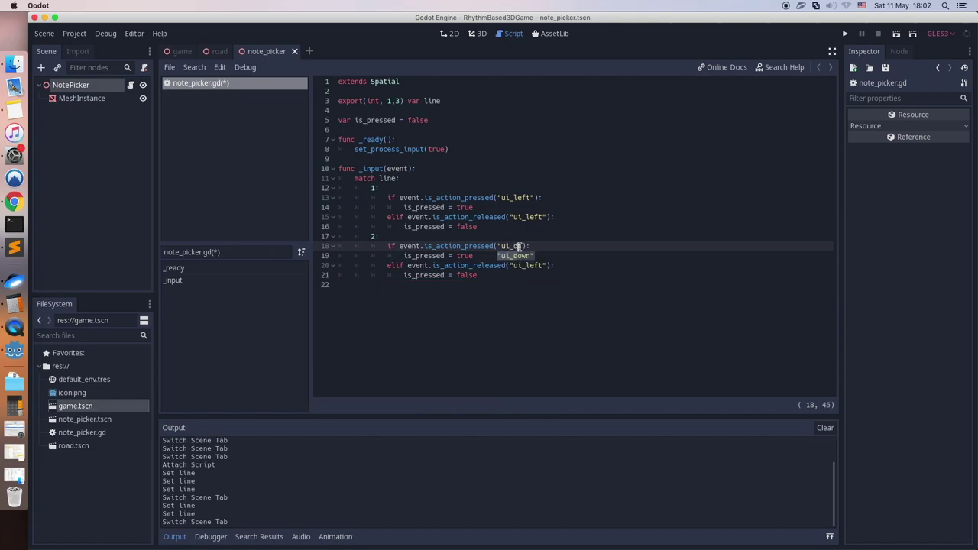
{"action": "left_click", "coordinate": [518, 284]}
{"action": "double_click", "coordinate": [518, 266]}
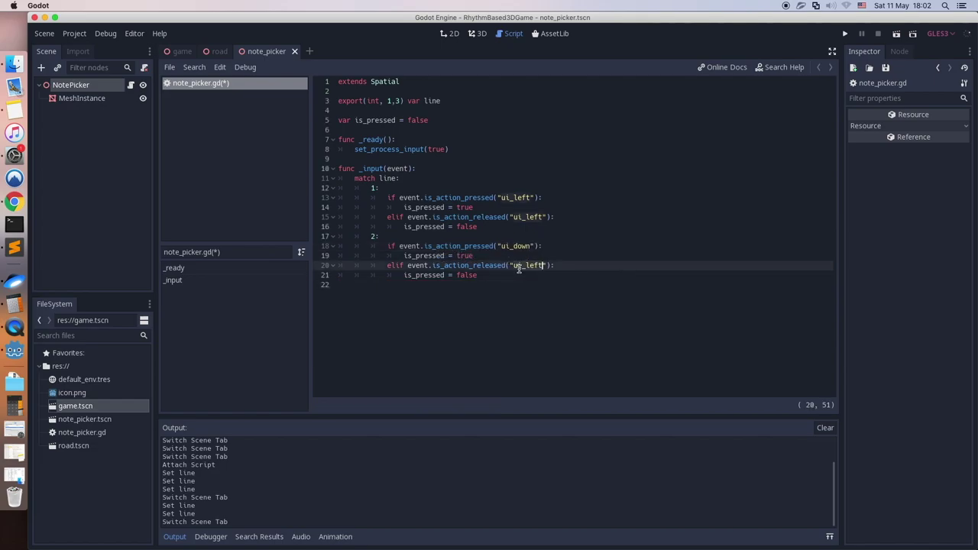
{"action": "type", "text": "ui_d"}
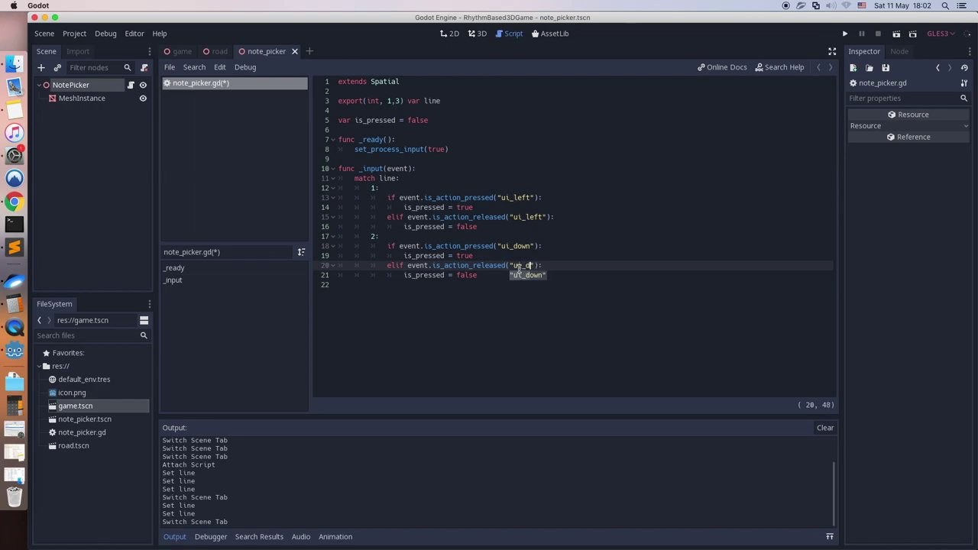
{"action": "key", "text": "Return"}
{"action": "left_click", "coordinate": [483, 276]}
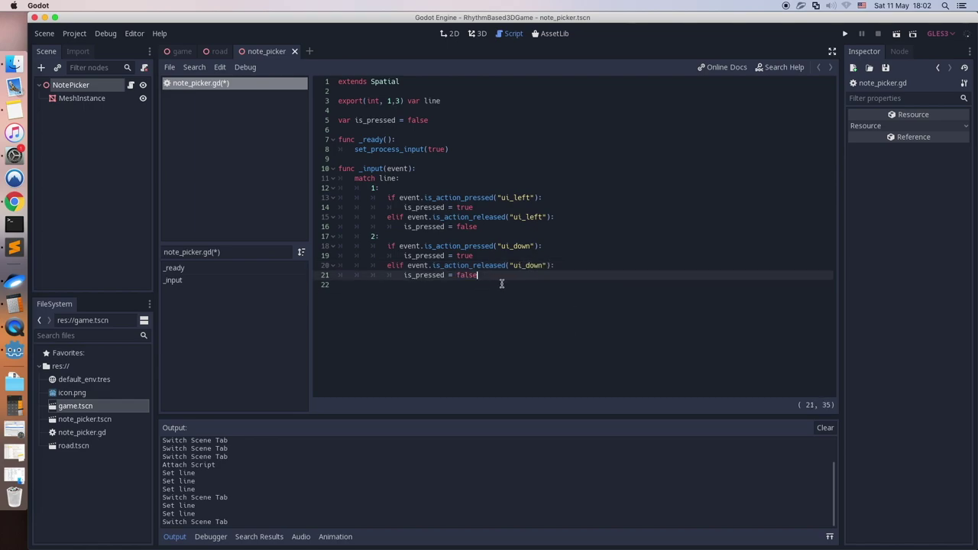
{"action": "key", "text": "Return"}
{"action": "key", "text": "Return"}
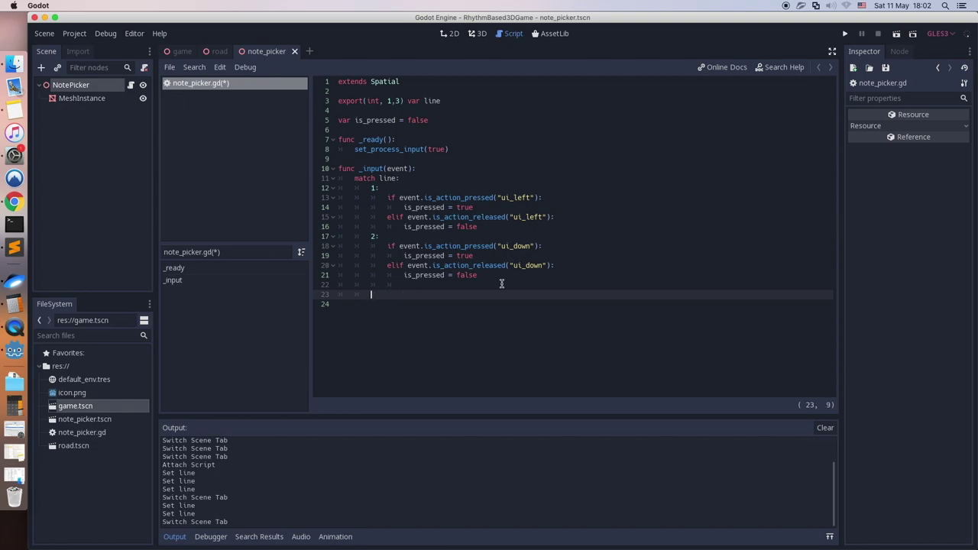
Add case 3: with the pasted block changed to ui_right, and save the script
{"action": "type", "text": "3:"}
{"action": "key", "text": "Return"}
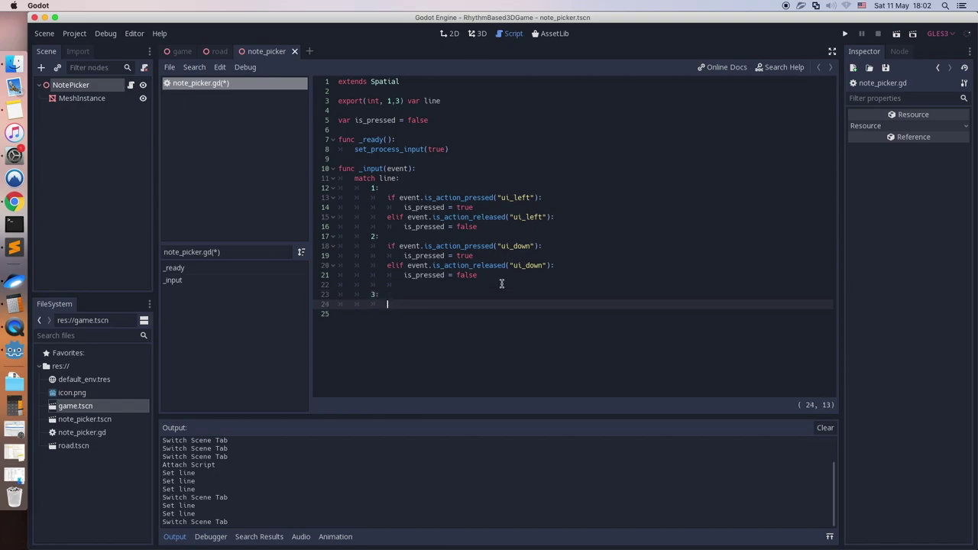
{"action": "key", "text": "super+v"}
{"action": "double_click", "coordinate": [512, 304]}
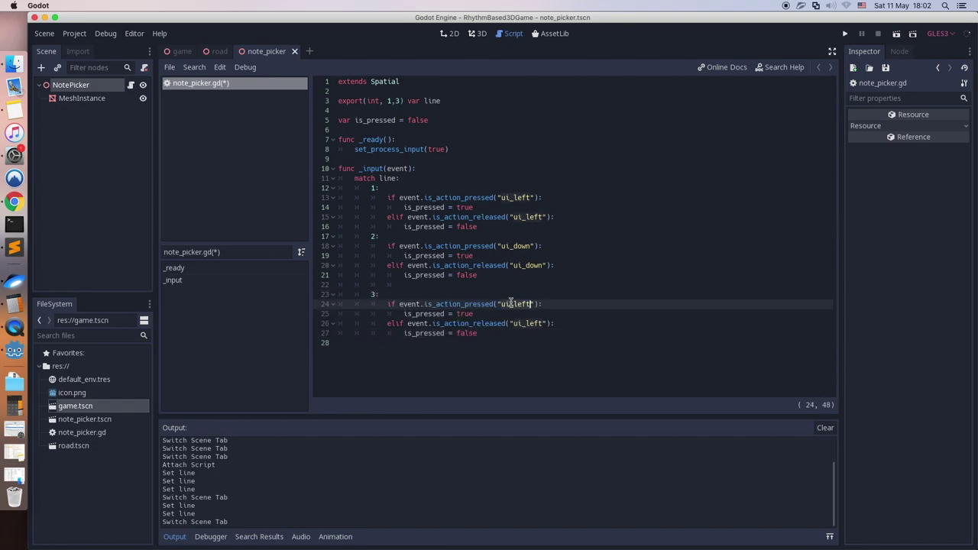
{"action": "type", "text": "ui_right"}
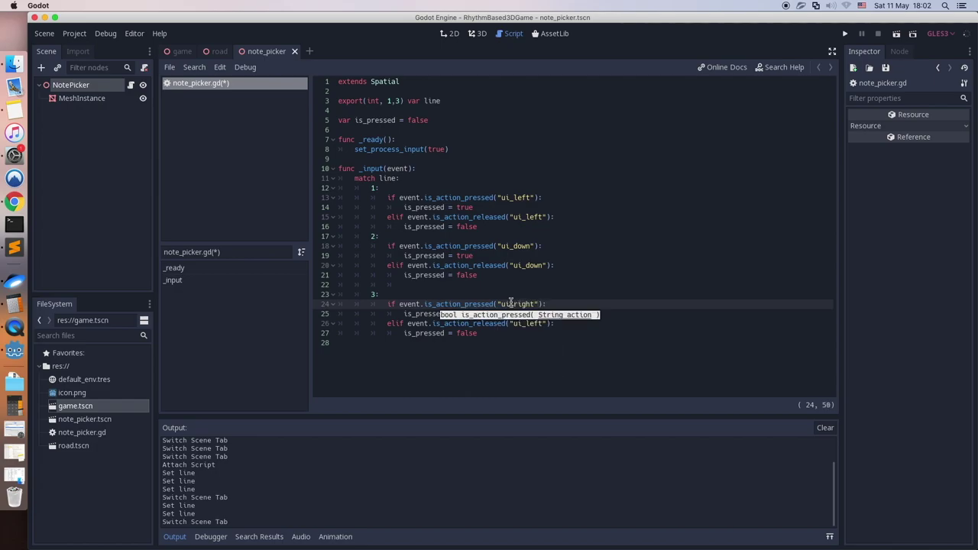
{"action": "double_click", "coordinate": [521, 323]}
{"action": "type", "text": "ui_ri"}
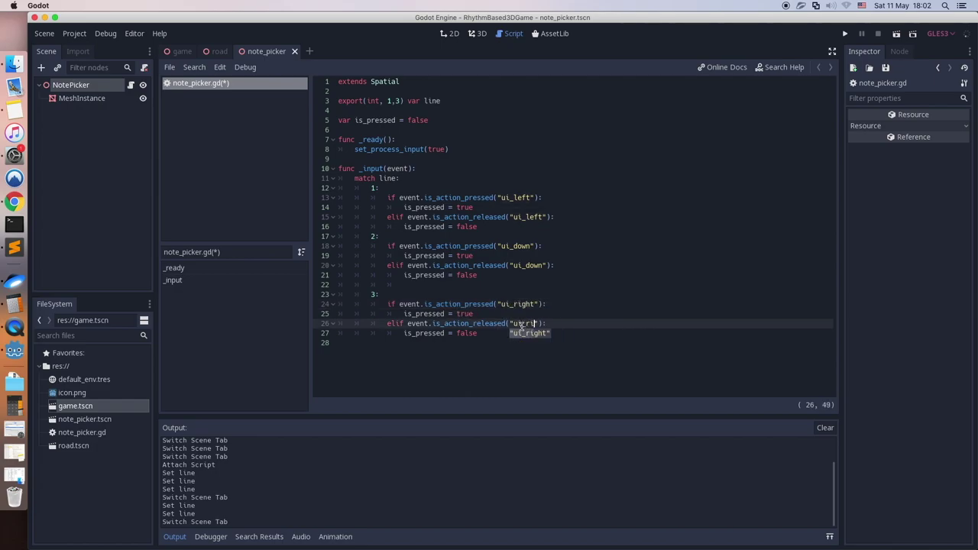
{"action": "key", "text": "Return"}
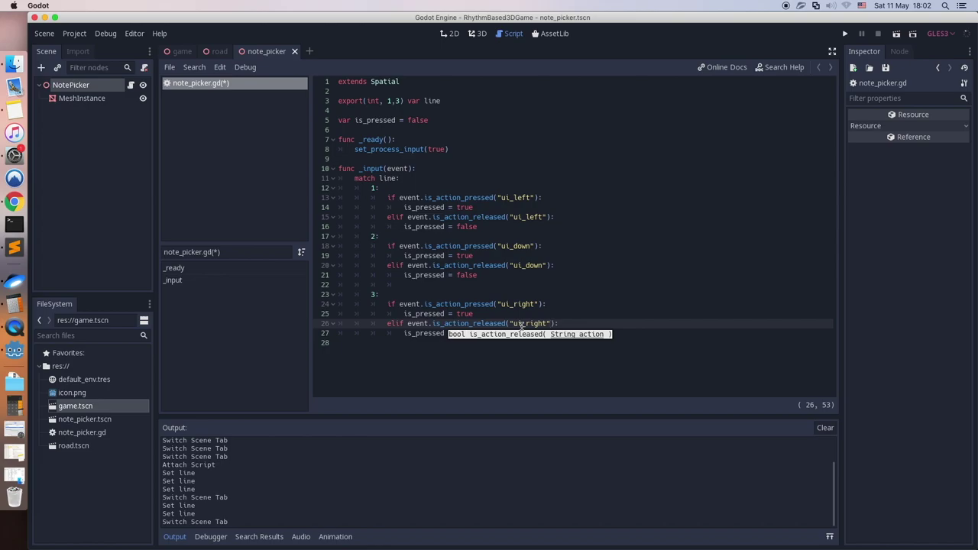
{"action": "left_click", "coordinate": [433, 314]}
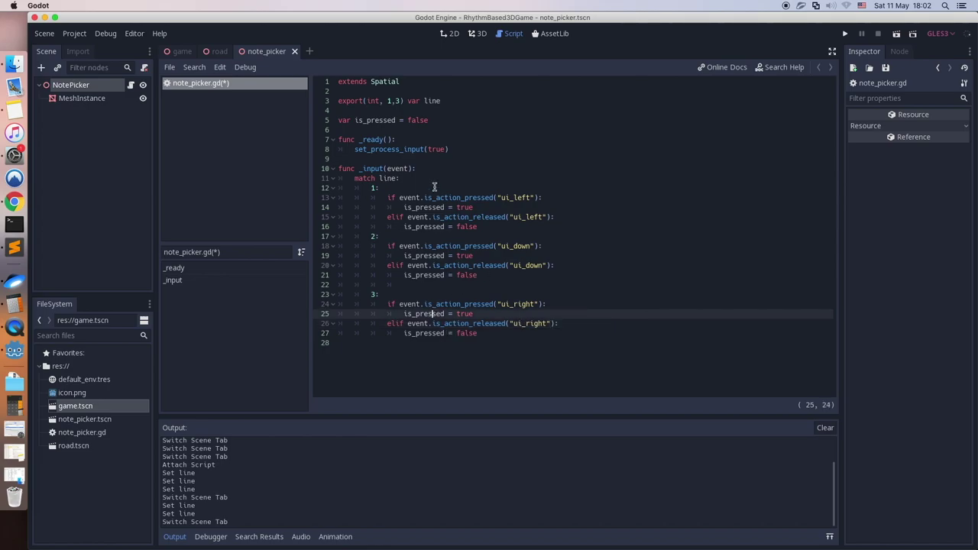
{"action": "left_click", "coordinate": [505, 333]}
{"action": "key", "text": "Return"}
{"action": "key", "text": "Return"}
{"action": "key", "text": "super+s"}
Add 'func _process(delta):' below _input and start an 'if is_pressed' line inside it
{"action": "type", "text": "func"}
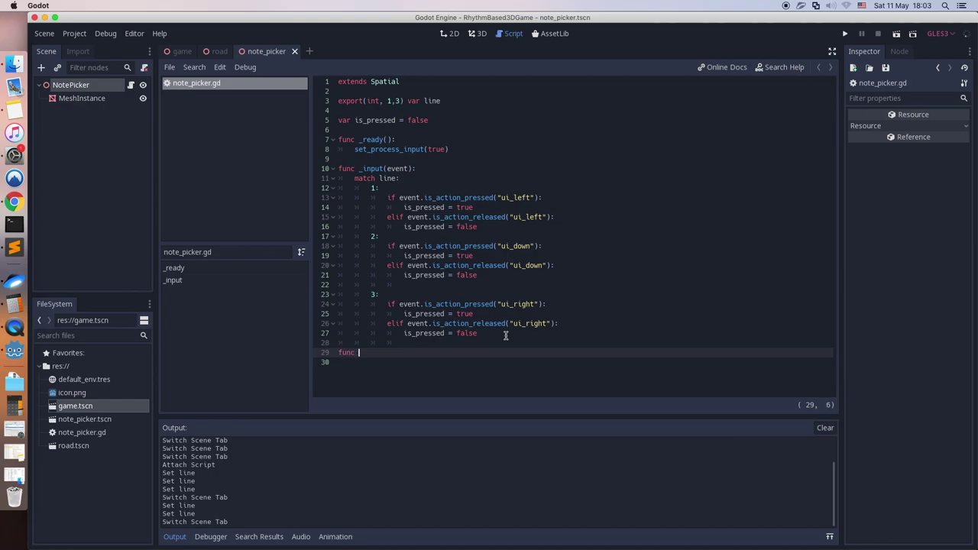
{"action": "type", "text": " _pr"}
{"action": "key", "text": "Return"}
{"action": "key", "text": "Return"}
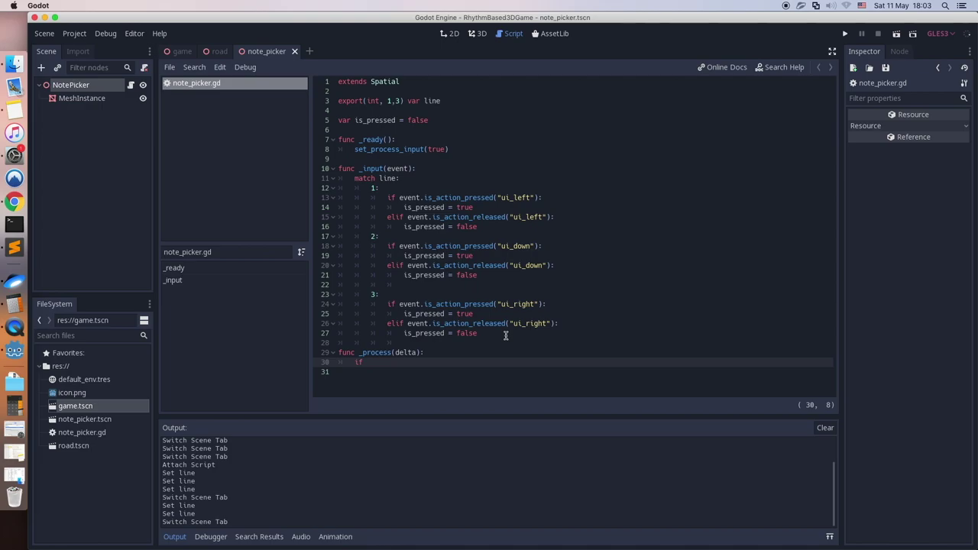
{"action": "type", "text": "if is_pre"}
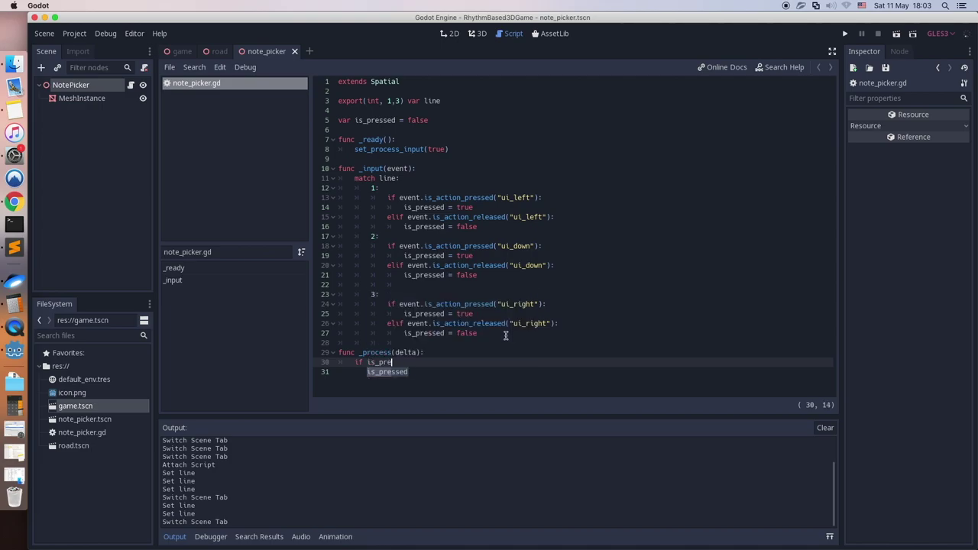
{"action": "key", "text": "Return"}
{"action": "key", "text": "Return"}
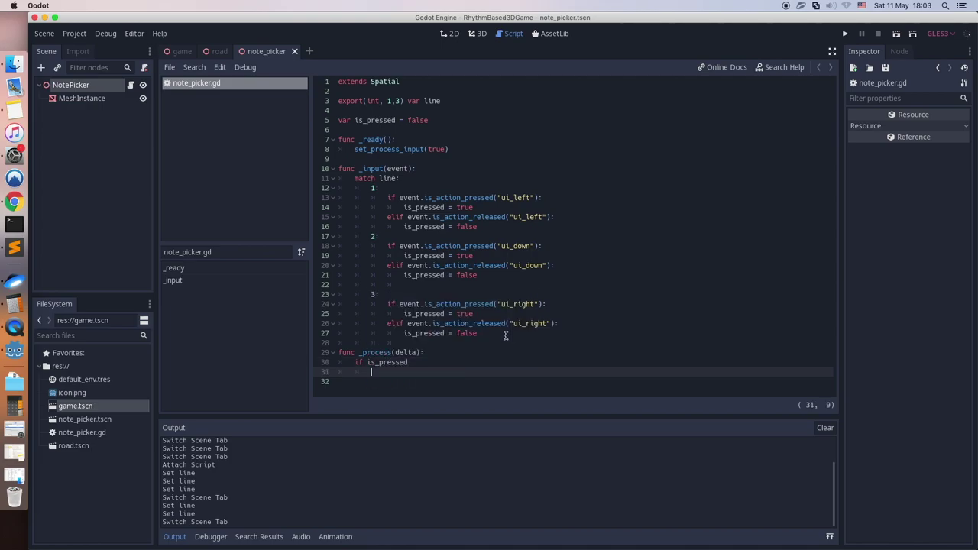
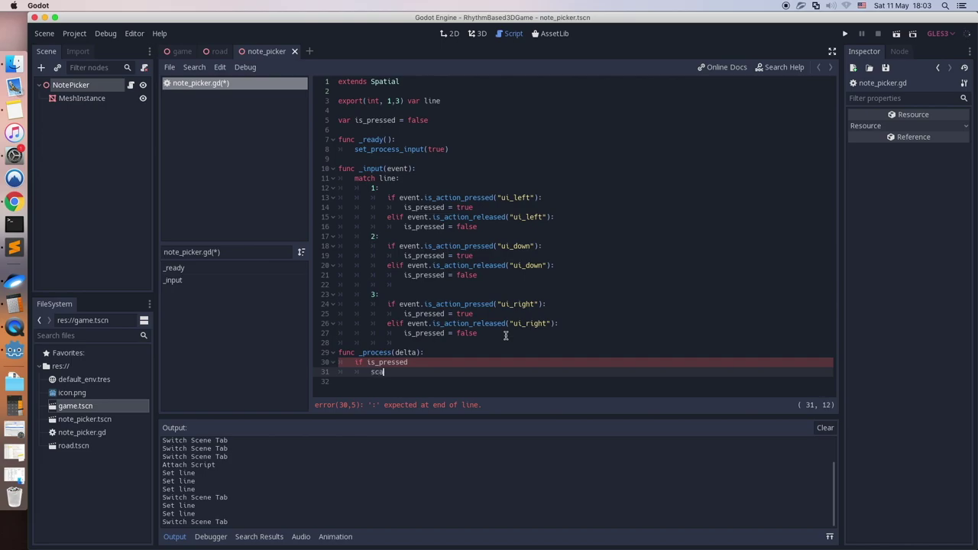
Finish the pressed branch so it sets scale to Vector3(0.9, 0.9, 0.9), then save note_picker.gd
{"action": "key", "text": "BackSpace"}
{"action": "type", "text": ":"}
{"action": "key", "text": "Return"}
{"action": "type", "text": "scale"}
{"action": "key", "text": "BackSpace"}
{"action": "key", "text": "BackSpace"}
{"action": "key", "text": "BackSpace"}
{"action": "key", "text": "BackSpace"}
{"action": "key", "text": "BackSpace"}
{"action": "key", "text": "BackSpace"}
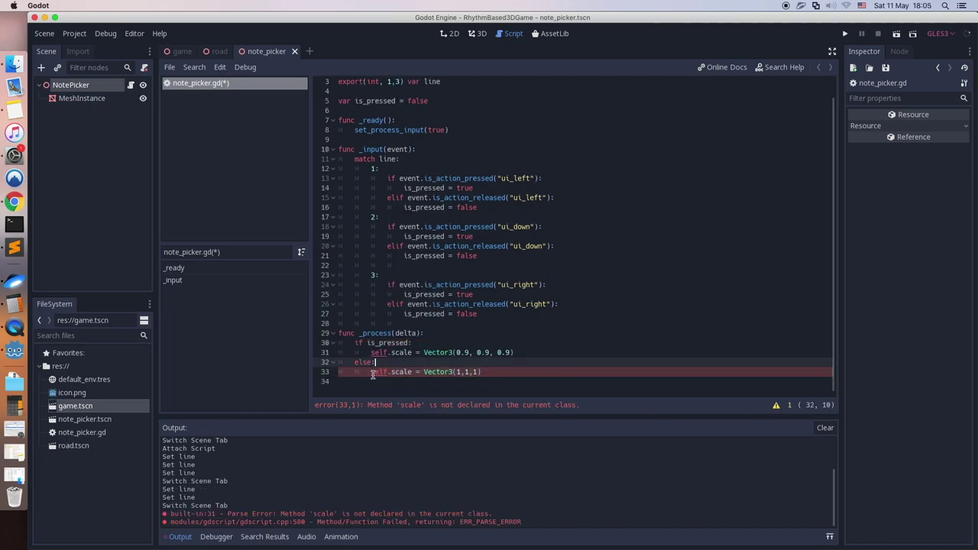
{"action": "key", "text": "super+s"}
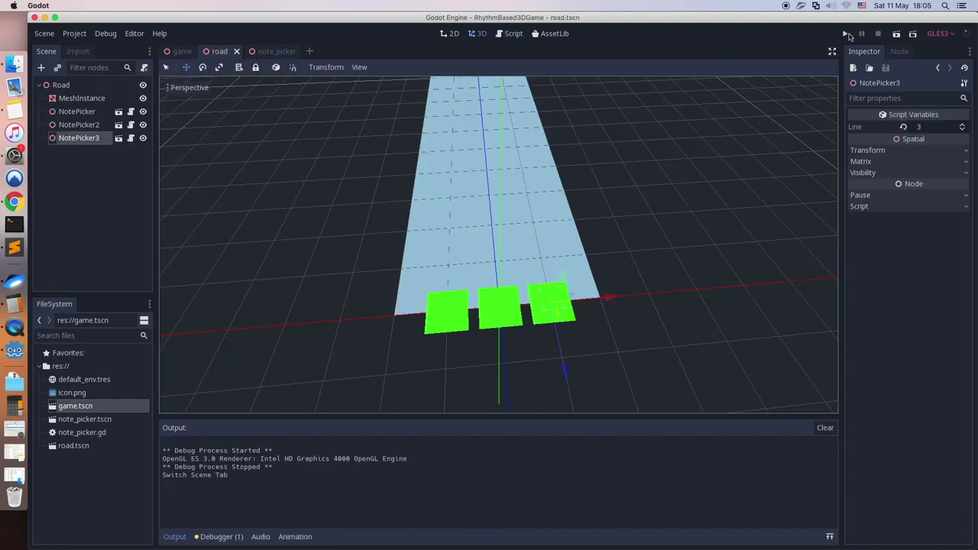
Run the game and press A, S and D repeatedly to test the three green pickers
{"action": "left_click", "coordinate": [845, 33]}
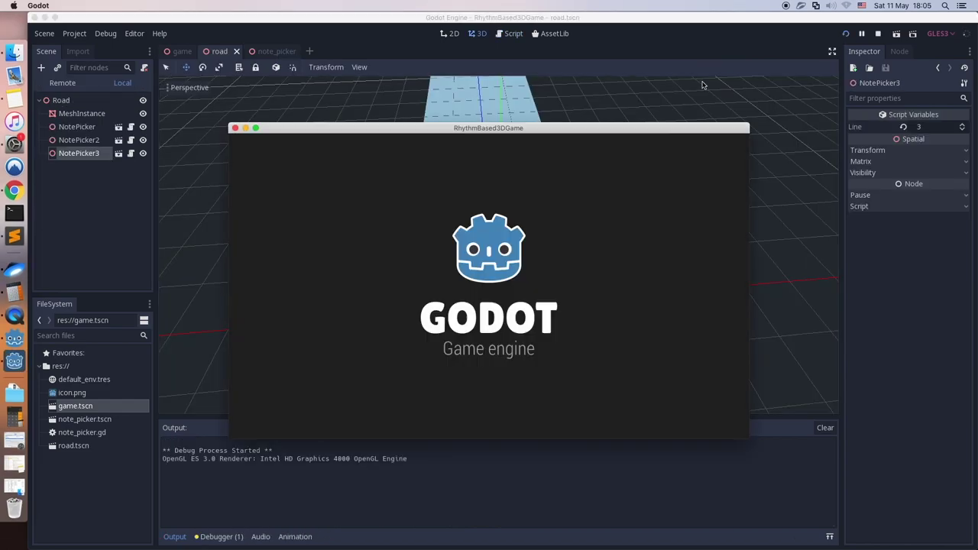
{"action": "key", "text": "a"}
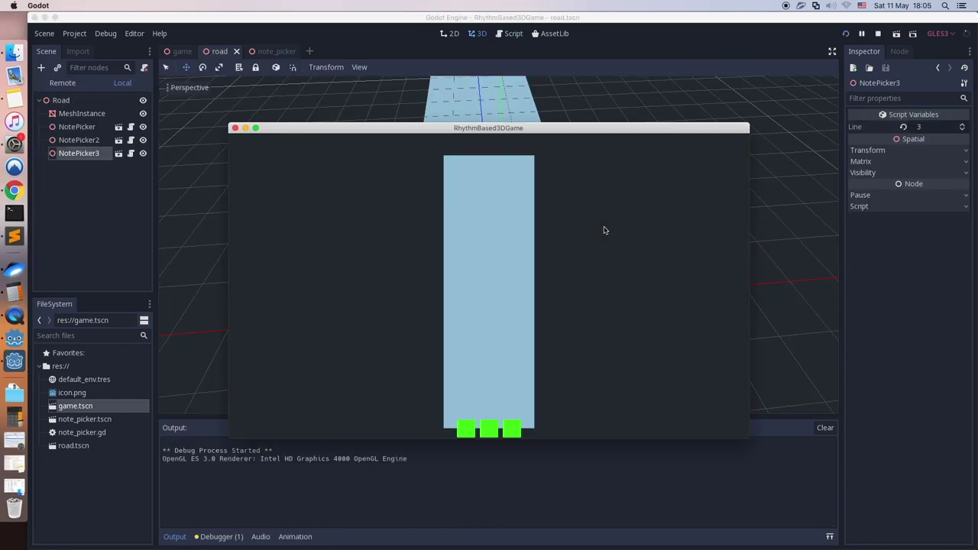
{"action": "key", "text": "a"}
{"action": "key", "text": "s"}
{"action": "key", "text": "s"}
{"action": "key", "text": "s"}
{"action": "key", "text": "d"}
{"action": "key", "text": "d"}
{"action": "key", "text": "s"}
{"action": "key", "text": "a"}
{"action": "key", "text": "s"}
{"action": "key", "text": "d"}
{"action": "key", "text": "d"}
{"action": "key", "text": "d"}
{"action": "key", "text": "s"}
Select the picker's MeshInstance, open its green material and toggle its emission
{"action": "key", "text": "a"}
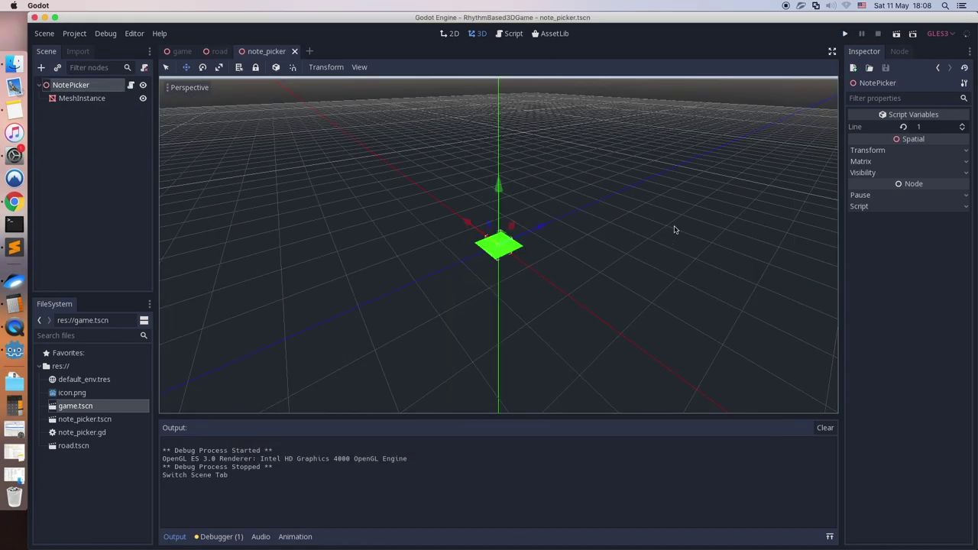
{"action": "scroll", "coordinate": [603, 183], "scroll_direction": "up", "scroll_amount": 5}
{"action": "scroll", "coordinate": [637, 184], "scroll_direction": "down", "scroll_amount": 2}
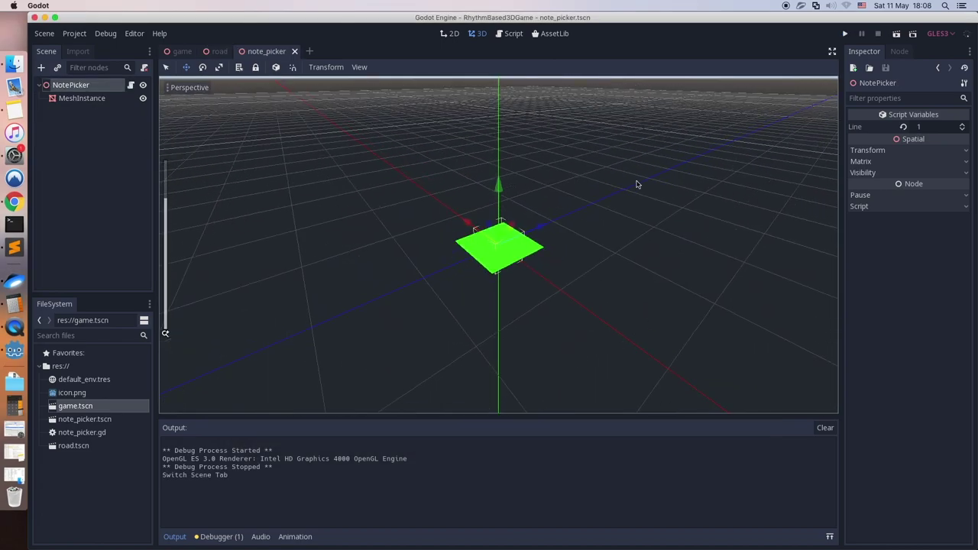
{"action": "middle_click_drag", "start_coordinate": [659, 190], "coordinate": [675, 215]}
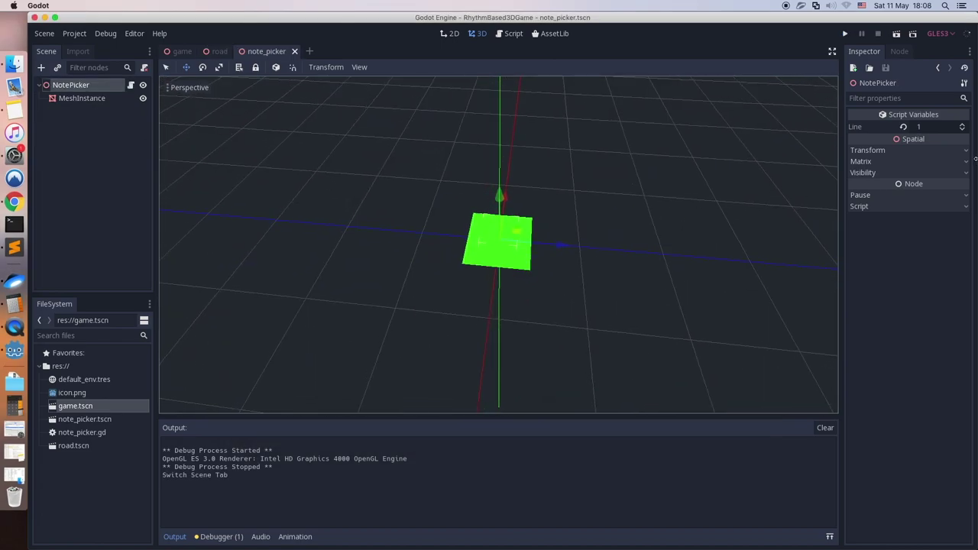
{"action": "left_click", "coordinate": [94, 102]}
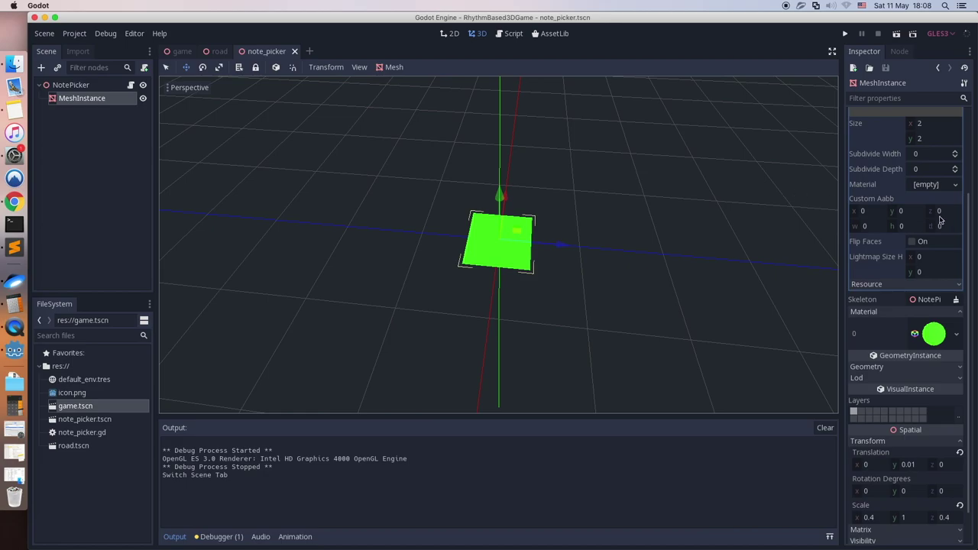
{"action": "scroll", "coordinate": [911, 185], "scroll_direction": "down", "scroll_amount": 5}
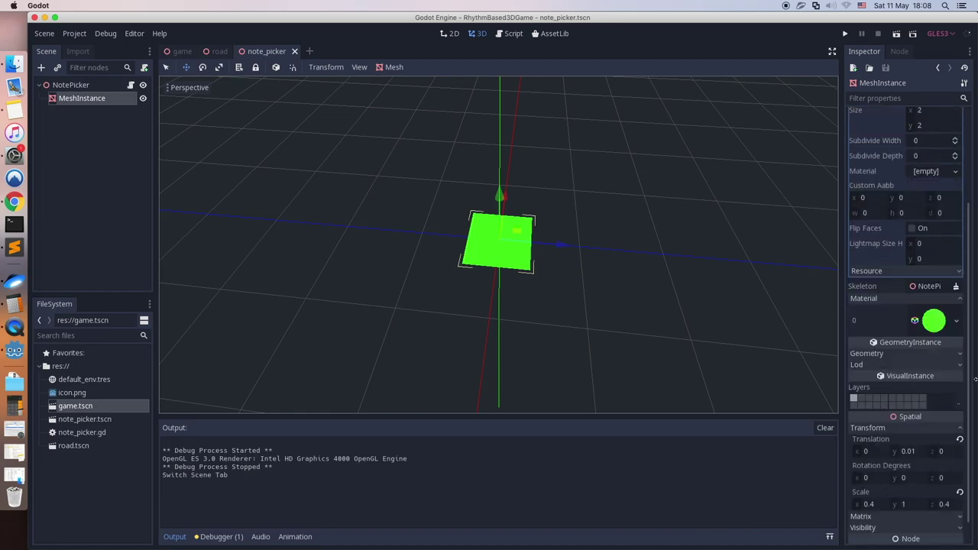
{"action": "left_click", "coordinate": [957, 321]}
{"action": "left_click", "coordinate": [902, 357]}
{"action": "left_click", "coordinate": [934, 321]}
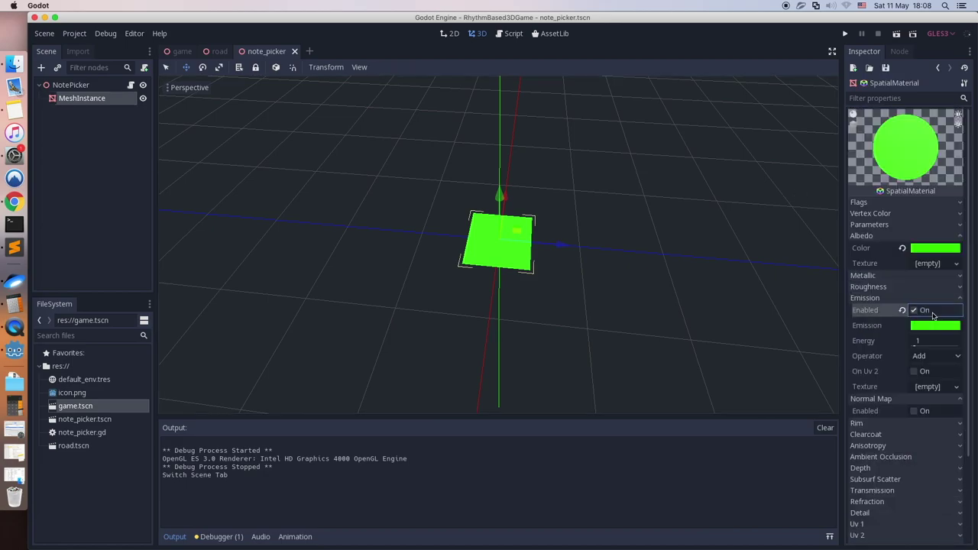
{"action": "left_click", "coordinate": [914, 310]}
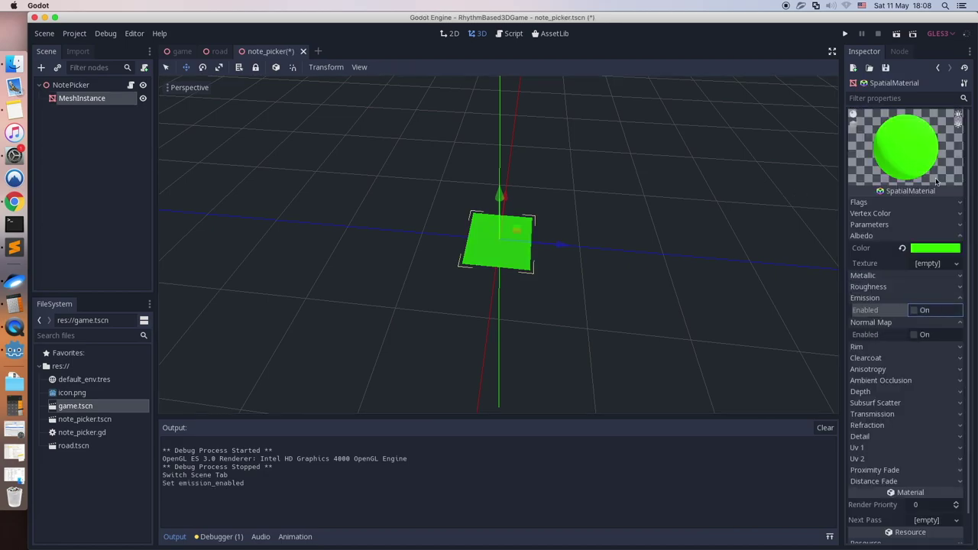
Save the green material as green_mat.tres
{"action": "left_click", "coordinate": [886, 68]}
{"action": "type", "text": "GreenMa"}
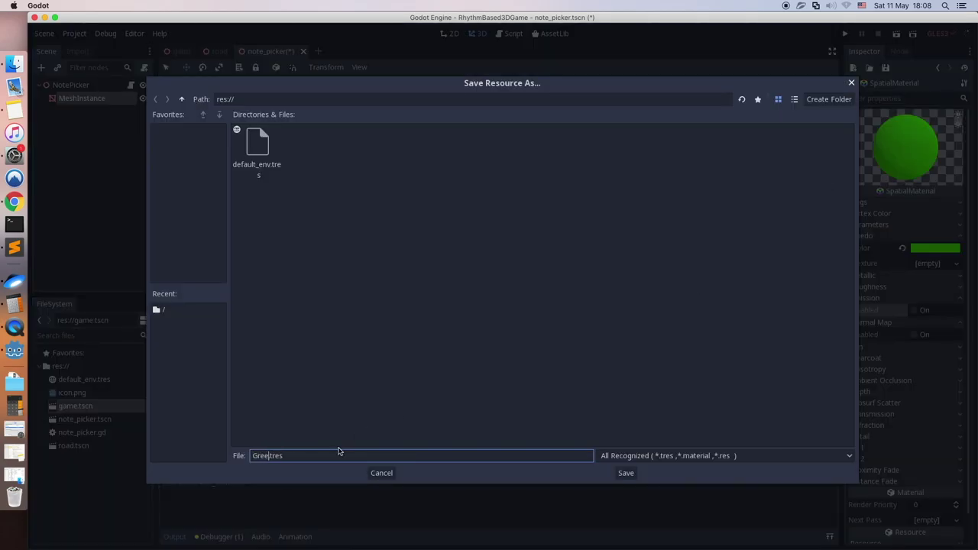
{"action": "type", "text": "t"}
{"action": "key", "text": "BackSpace"}
{"action": "key", "text": "BackSpace"}
{"action": "key", "text": "BackSpace"}
{"action": "key", "text": "BackSpace"}
{"action": "key", "text": "BackSpace"}
{"action": "key", "text": "BackSpace"}
{"action": "key", "text": "BackSpace"}
{"action": "key", "text": "BackSpace"}
{"action": "type", "text": "green_mat"}
{"action": "left_click", "coordinate": [625, 473]}
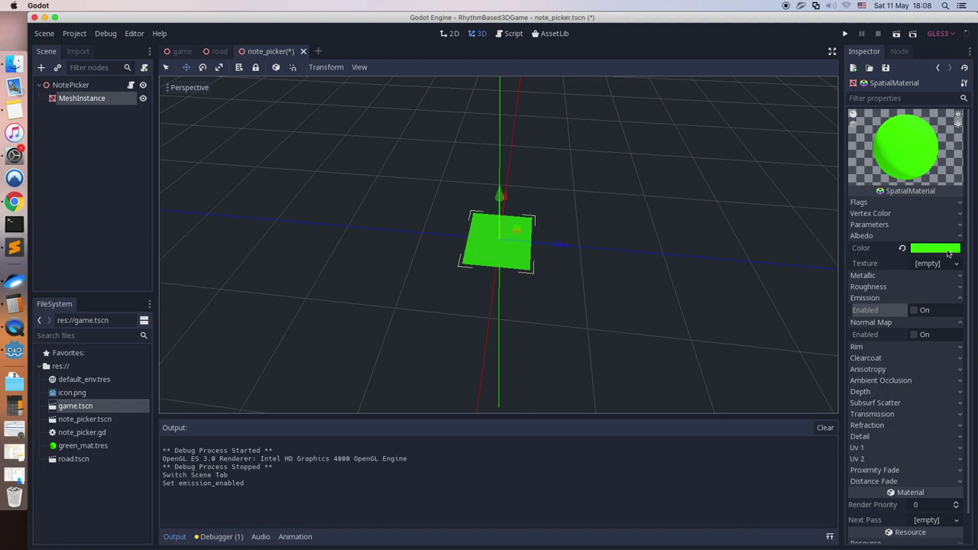
Replace the mesh's material with a new SpatialMaterial with a red albedo colour
{"action": "left_click", "coordinate": [940, 249]}
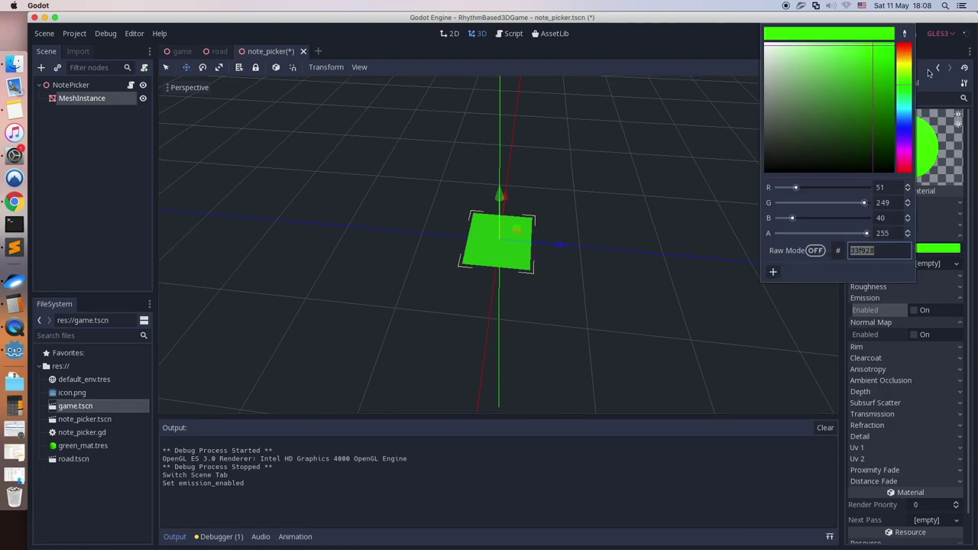
{"action": "left_click", "coordinate": [937, 67]}
{"action": "left_click", "coordinate": [937, 67]}
{"action": "left_click", "coordinate": [938, 68]}
{"action": "left_click", "coordinate": [937, 68]}
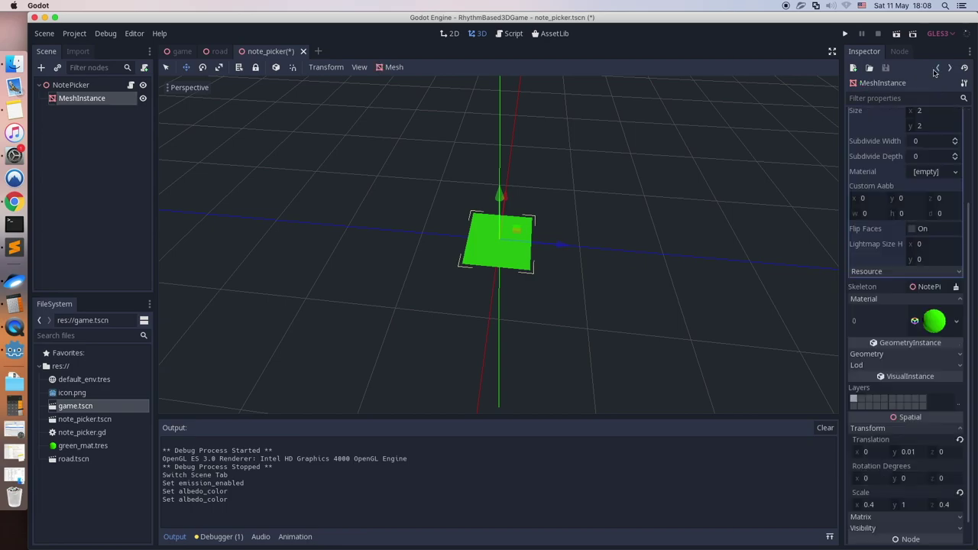
{"action": "left_click", "coordinate": [956, 321]}
{"action": "left_click", "coordinate": [909, 345]}
{"action": "left_click", "coordinate": [934, 323]}
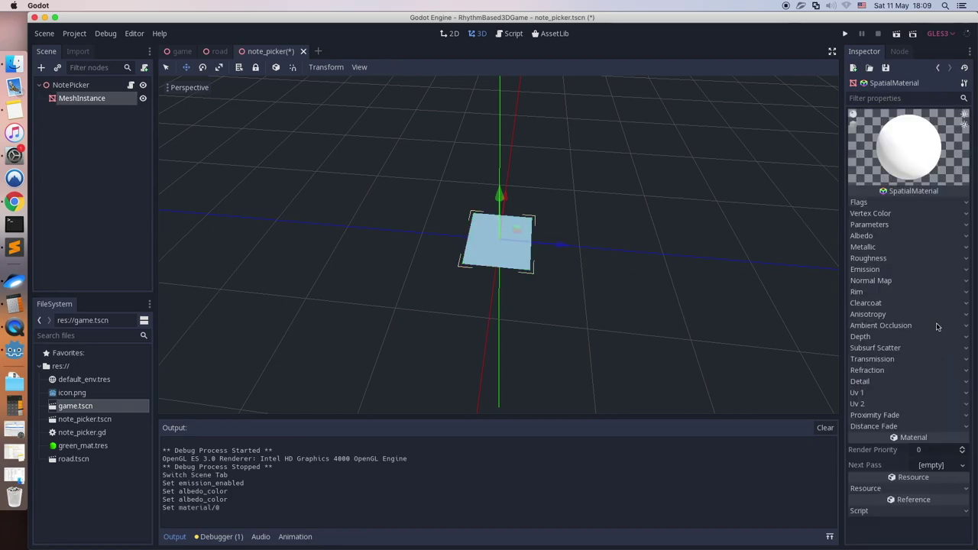
{"action": "left_click", "coordinate": [884, 236]}
{"action": "left_click", "coordinate": [921, 251]}
{"action": "left_click_drag", "start_coordinate": [887, 85], "coordinate": [879, 51]}
{"action": "left_click", "coordinate": [904, 49]}
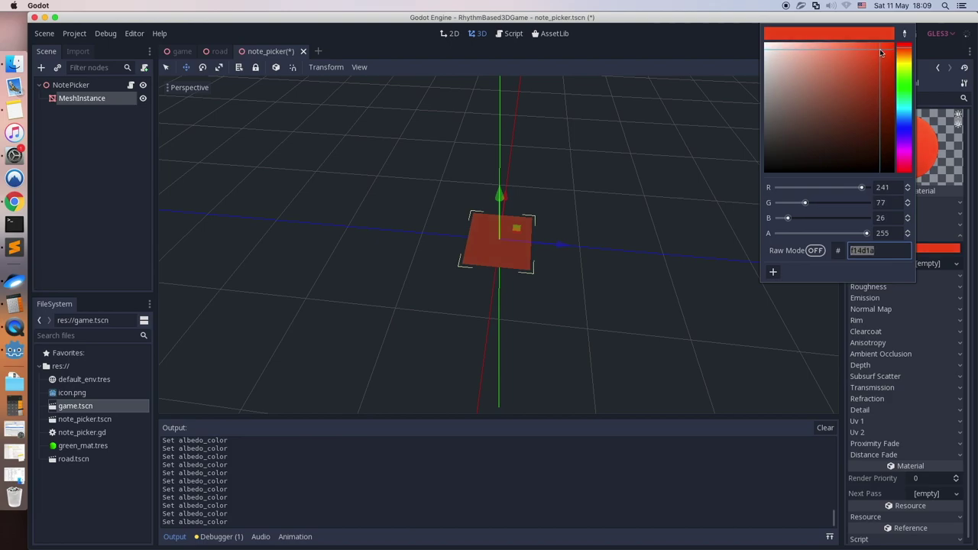
{"action": "left_click", "coordinate": [909, 298]}
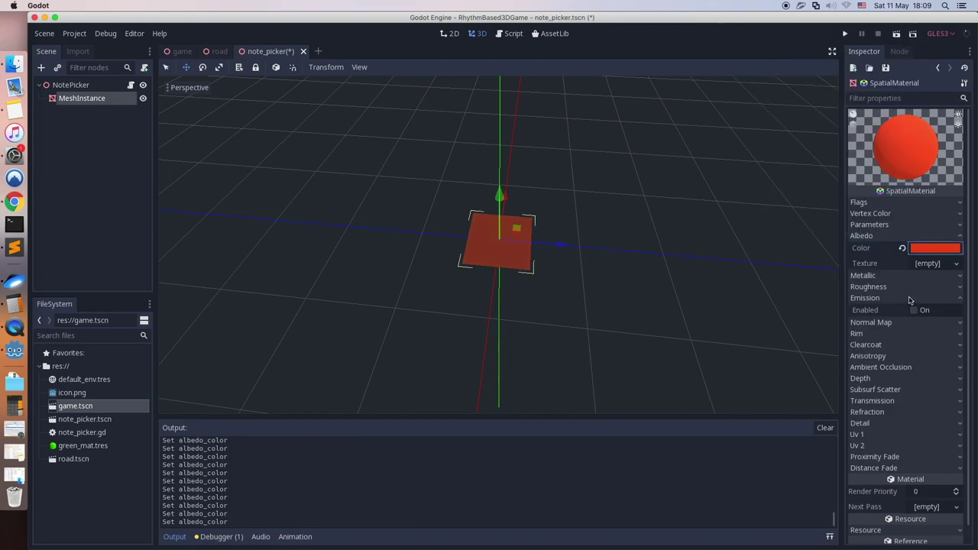
Enable emission on the new material using the same red as its emission colour
{"action": "left_click", "coordinate": [915, 310]}
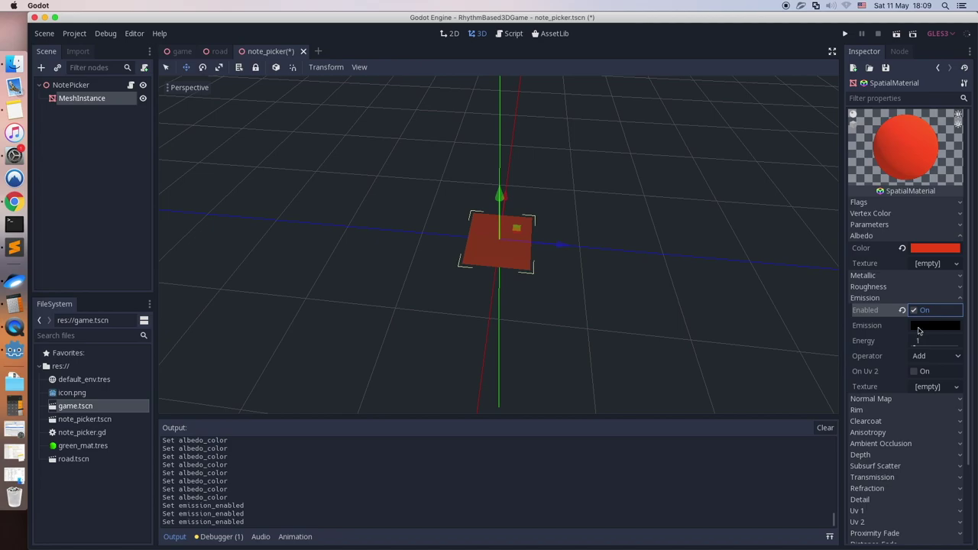
{"action": "left_click", "coordinate": [919, 327]}
{"action": "type", "text": "ed4b19"}
{"action": "key", "text": "Return"}
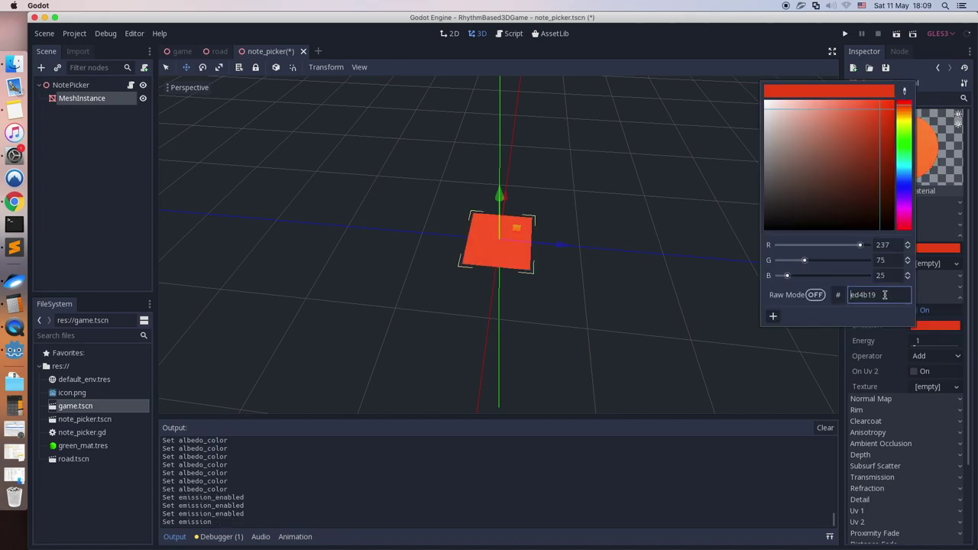
{"action": "left_click", "coordinate": [895, 413]}
Save the red material as red_mat.tres
{"action": "left_click", "coordinate": [886, 67]}
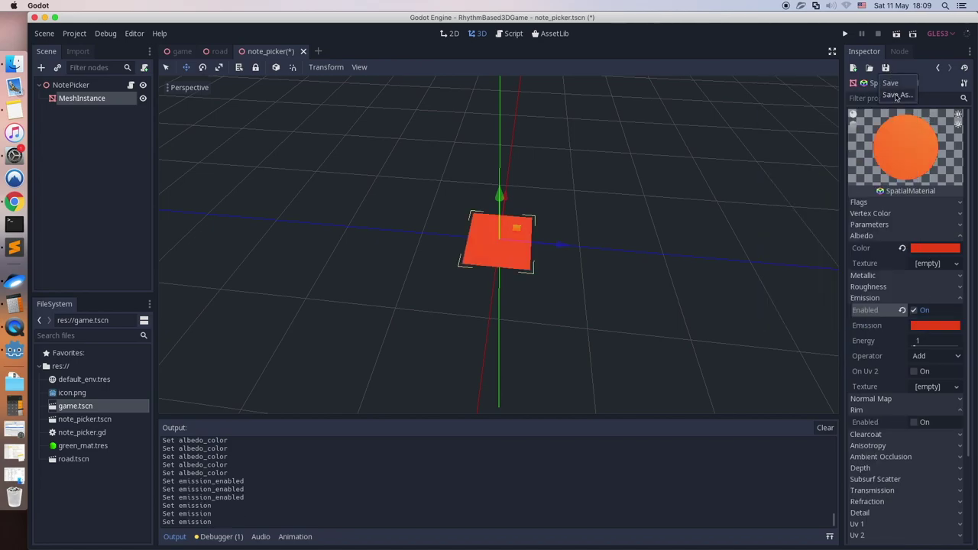
{"action": "left_click", "coordinate": [896, 95]}
{"action": "type", "text": "red_mat.tres"}
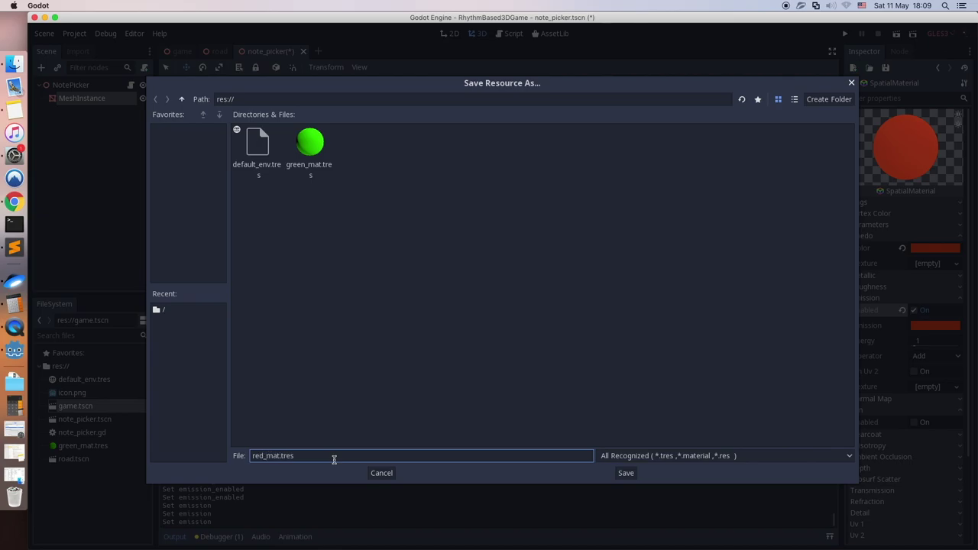
{"action": "key", "text": "Return"}
Deepen red_mat's albedo and emission colours to fb1616 and save the scene
{"action": "left_click", "coordinate": [938, 68]}
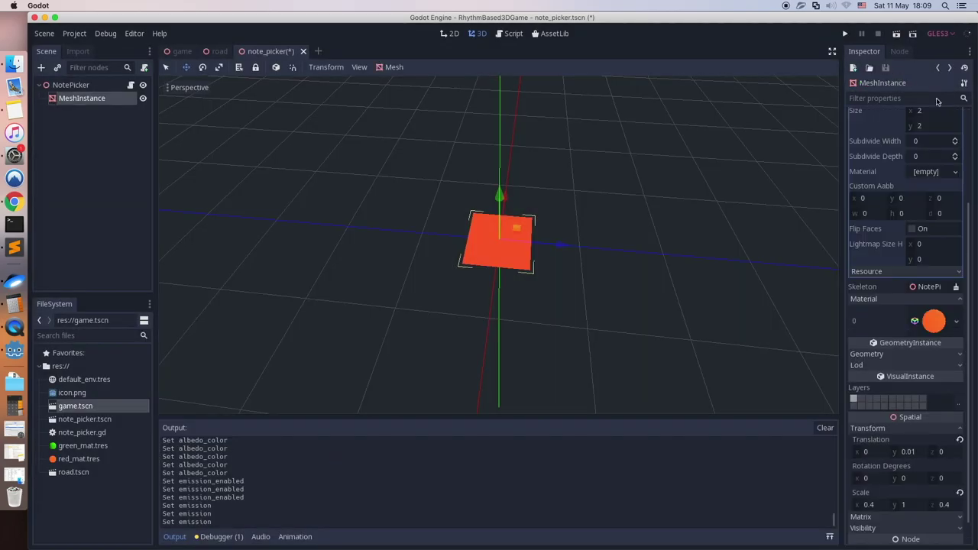
{"action": "left_click", "coordinate": [935, 323]}
{"action": "left_click", "coordinate": [937, 248]}
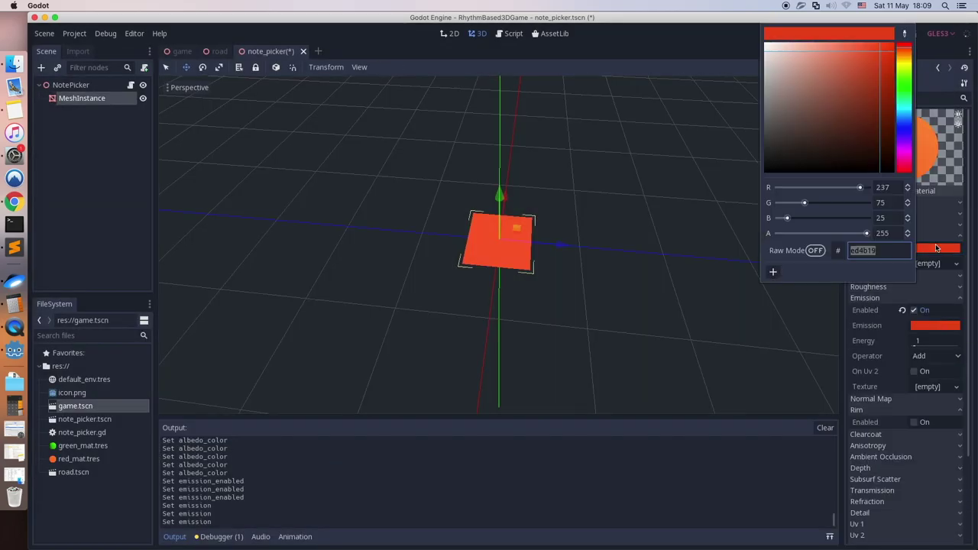
{"action": "left_click_drag", "start_coordinate": [906, 50], "coordinate": [906, 43]}
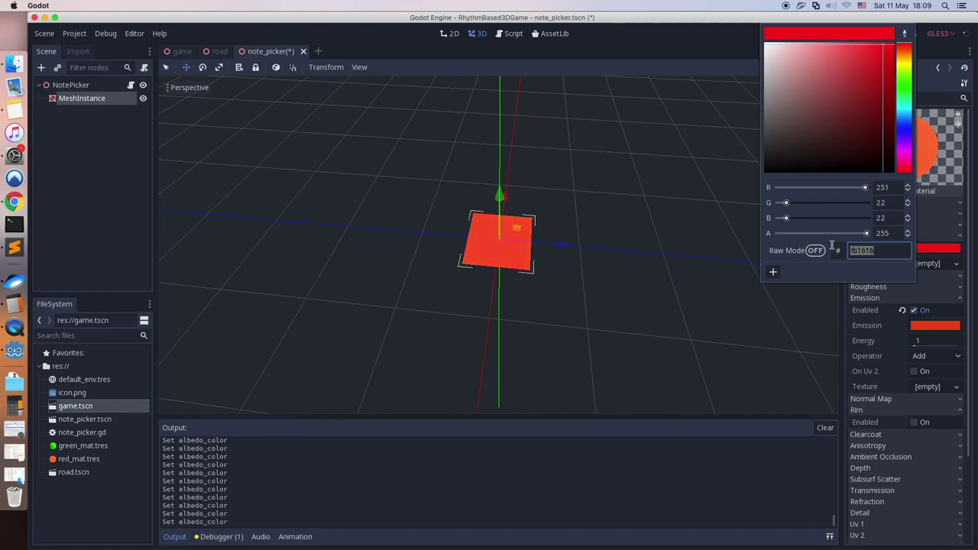
{"action": "left_click", "coordinate": [883, 44]}
{"action": "left_click", "coordinate": [935, 325]}
{"action": "type", "text": "fb1616"}
{"action": "key", "text": "Return"}
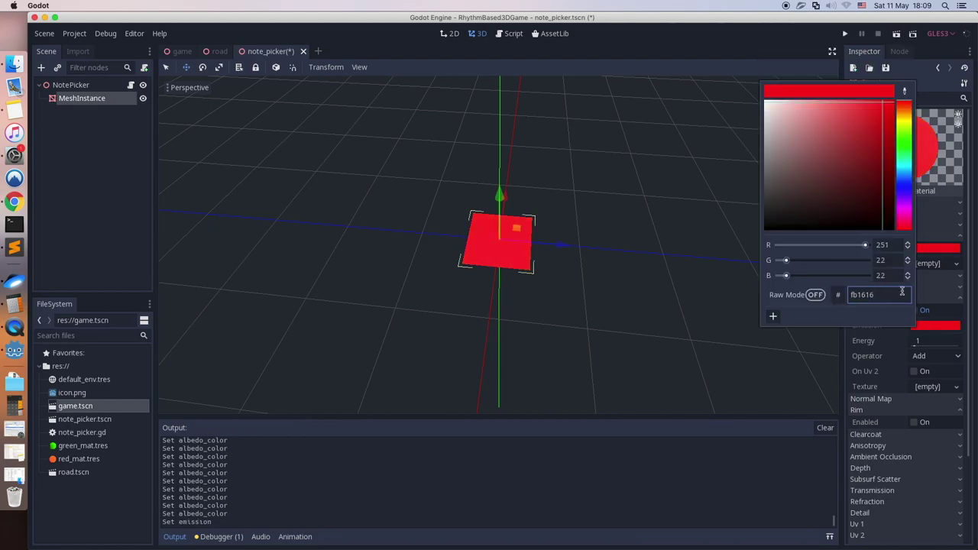
{"action": "left_click", "coordinate": [929, 287]}
{"action": "key", "text": "super+s"}
{"action": "left_click", "coordinate": [938, 67]}
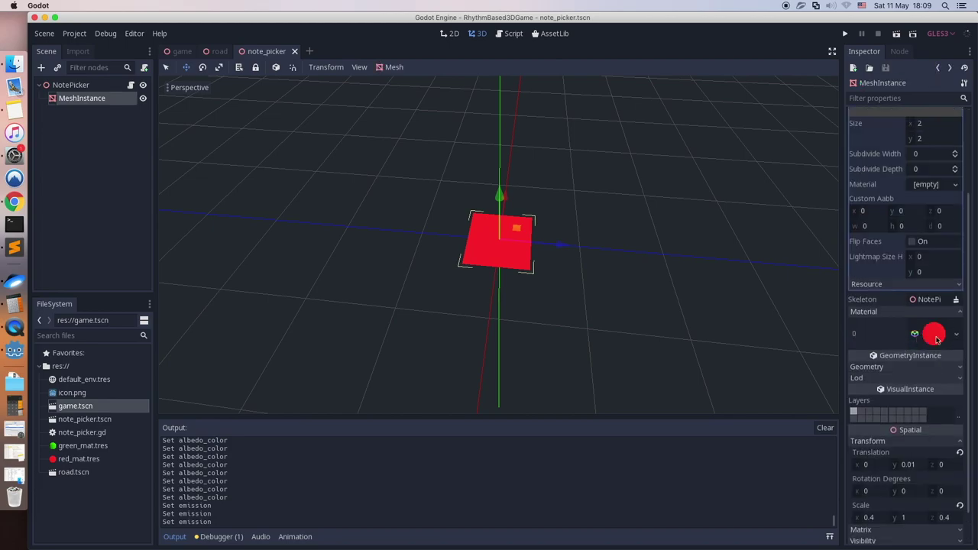
Give the mesh a new material with a bright yellow albedo (fdff0a)
{"action": "left_click", "coordinate": [959, 337]}
{"action": "left_click", "coordinate": [905, 370]}
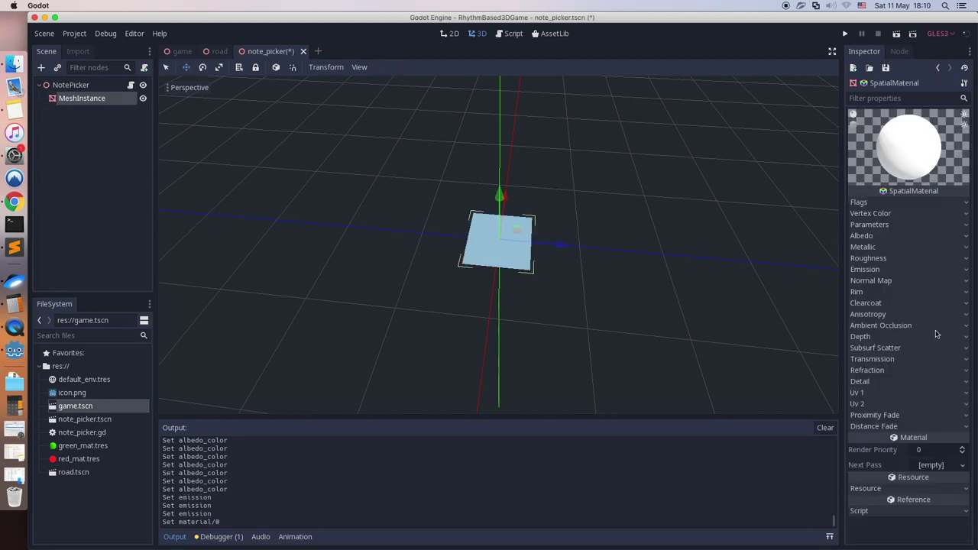
{"action": "left_click", "coordinate": [862, 236]}
{"action": "left_click", "coordinate": [938, 248]}
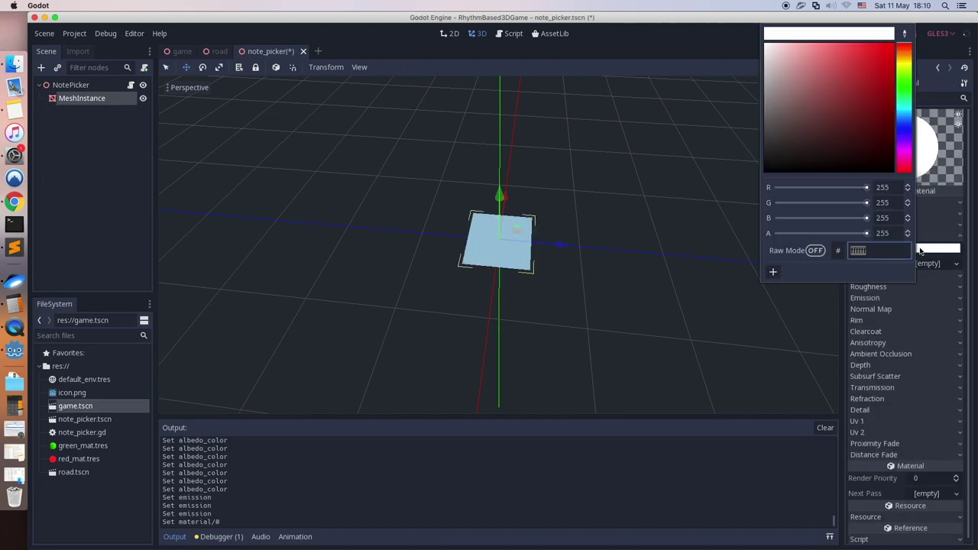
{"action": "left_click", "coordinate": [904, 65]}
{"action": "left_click", "coordinate": [890, 45]}
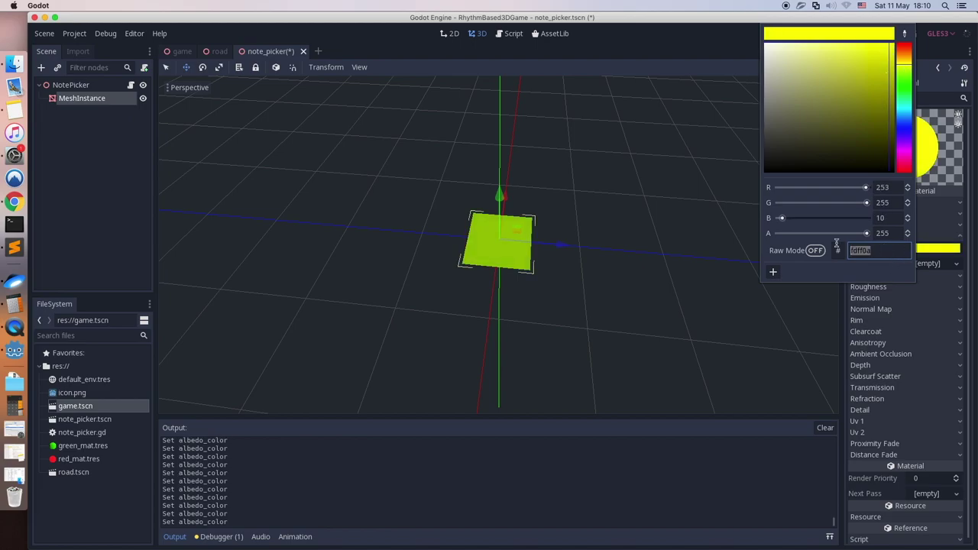
{"action": "left_click", "coordinate": [922, 287]}
Enable emission on the yellow material with the same yellow emission colour
{"action": "left_click", "coordinate": [881, 297]}
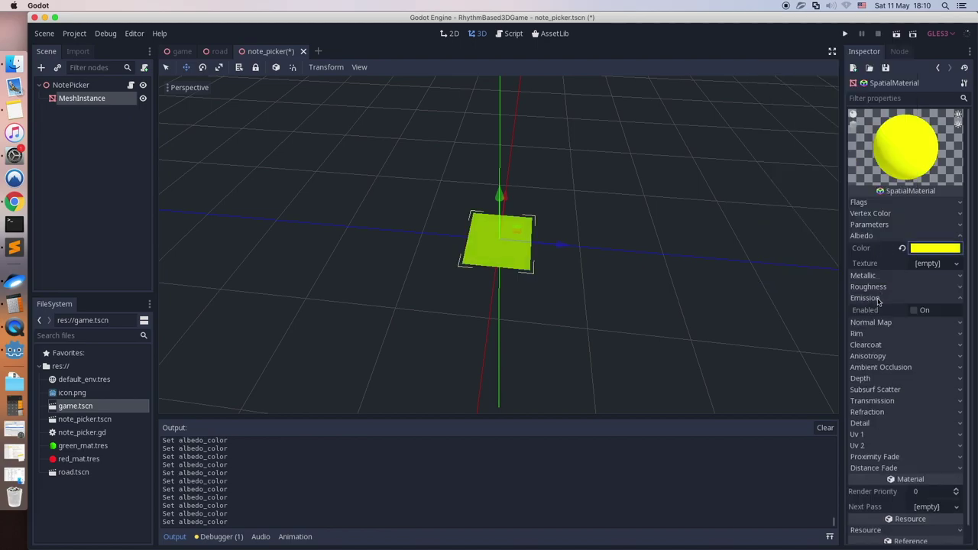
{"action": "left_click", "coordinate": [913, 310]}
{"action": "left_click", "coordinate": [917, 325]}
{"action": "type", "text": "fdff0a"}
{"action": "key", "text": "Return"}
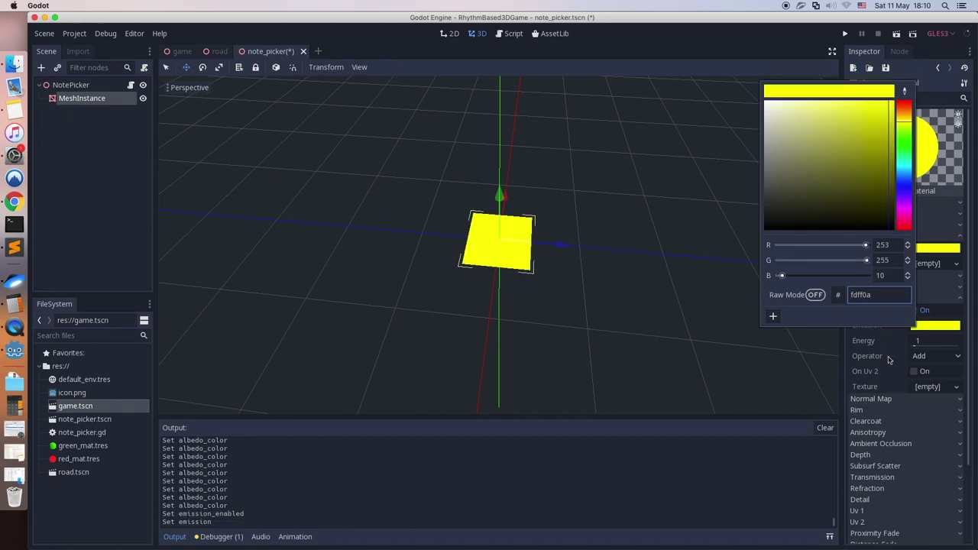
{"action": "left_click", "coordinate": [888, 354]}
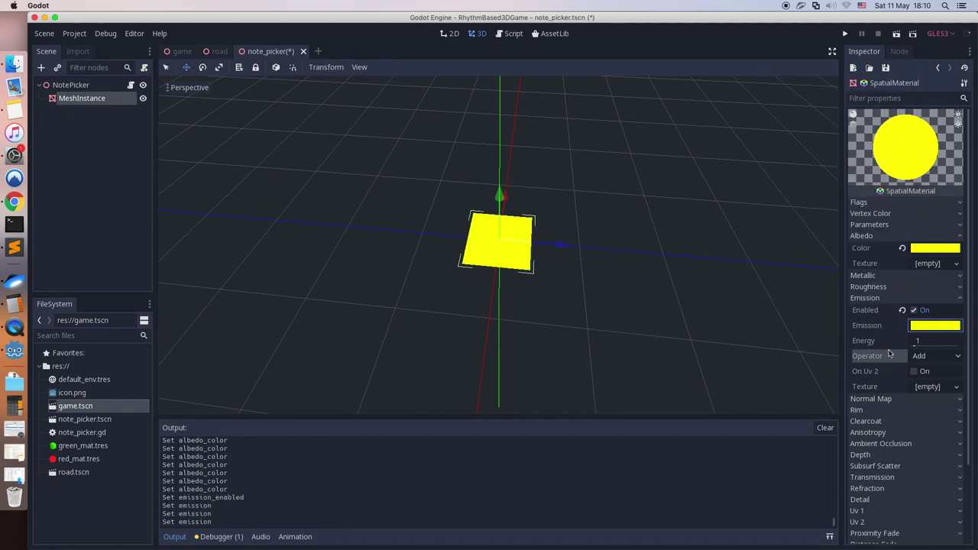
Save the yellow material as yellow_mat.tres
{"action": "left_click", "coordinate": [885, 67]}
{"action": "left_click", "coordinate": [890, 95]}
{"action": "type", "text": "yellow"}
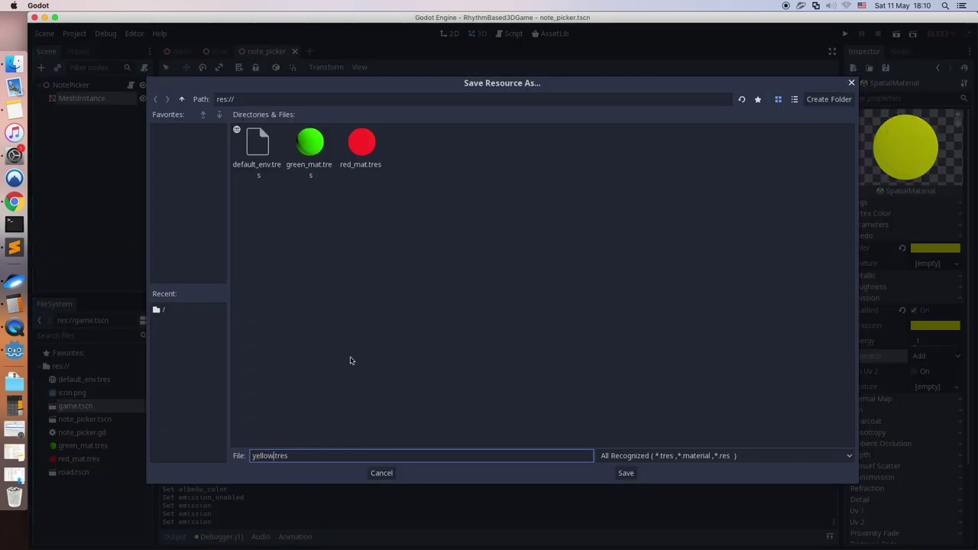
{"action": "type", "text": "_mat"}
{"action": "key", "text": "Return"}
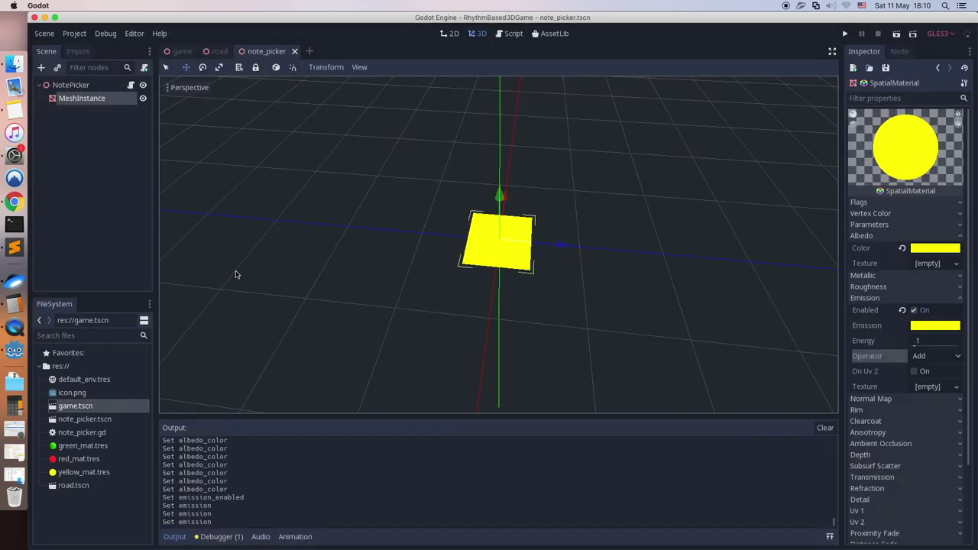
Open green_mat.tres and enable its emission
{"action": "left_click", "coordinate": [97, 448]}
{"action": "double_click", "coordinate": [96, 450]}
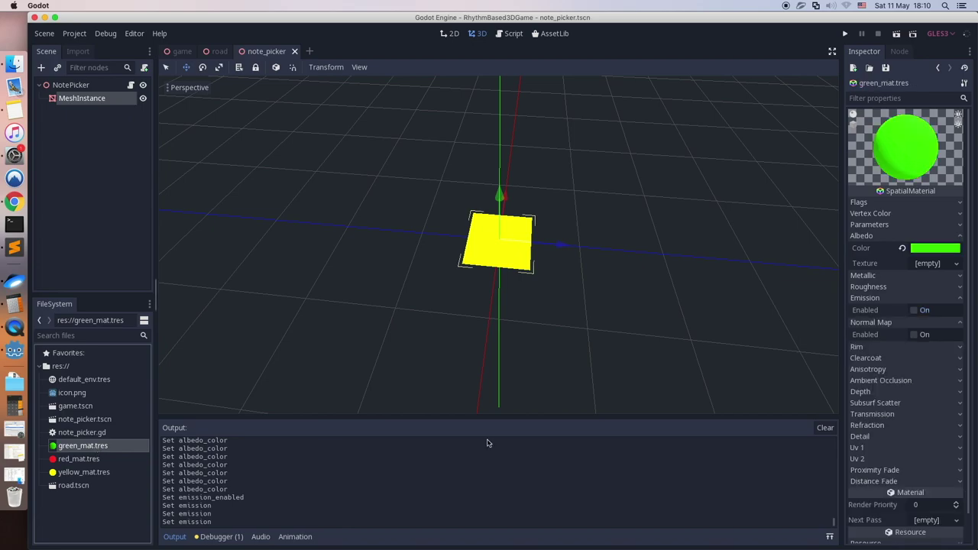
{"action": "left_click", "coordinate": [915, 311]}
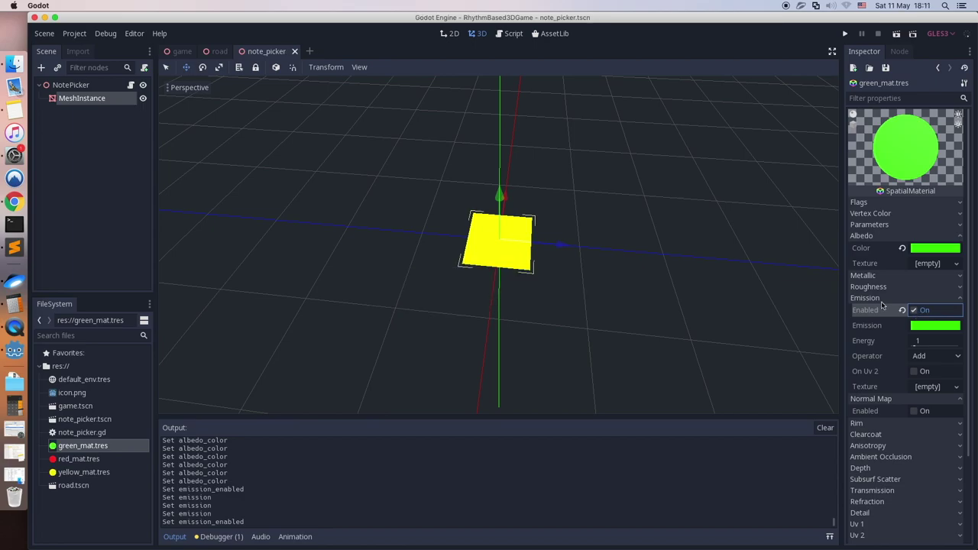
Load green_mat.tres into the MeshInstance's material slot and save the note_picker scene
{"action": "left_click", "coordinate": [661, 217]}
{"action": "left_click", "coordinate": [83, 86]}
{"action": "left_click", "coordinate": [91, 100]}
{"action": "left_click", "coordinate": [934, 333]}
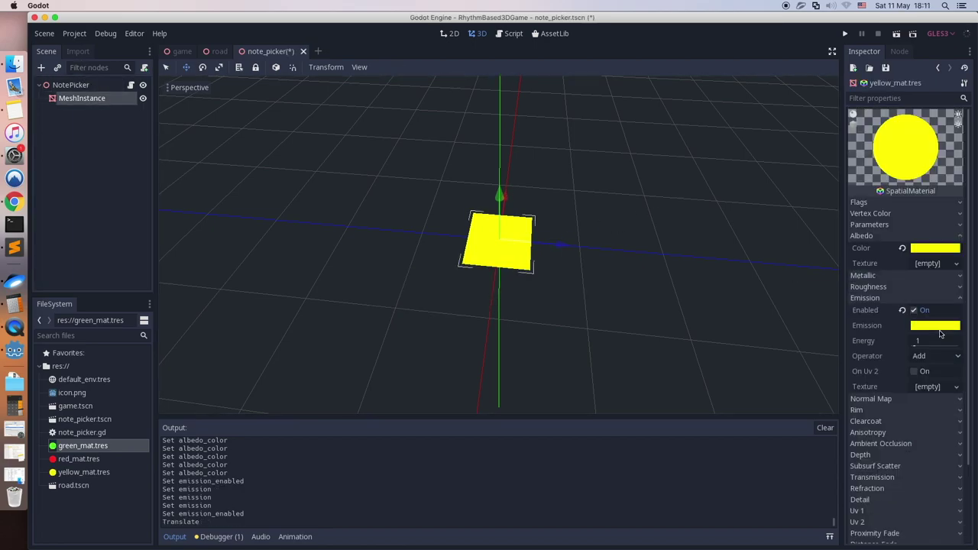
{"action": "left_click", "coordinate": [936, 333]}
{"action": "left_click", "coordinate": [955, 333]}
{"action": "left_click", "coordinate": [872, 390]}
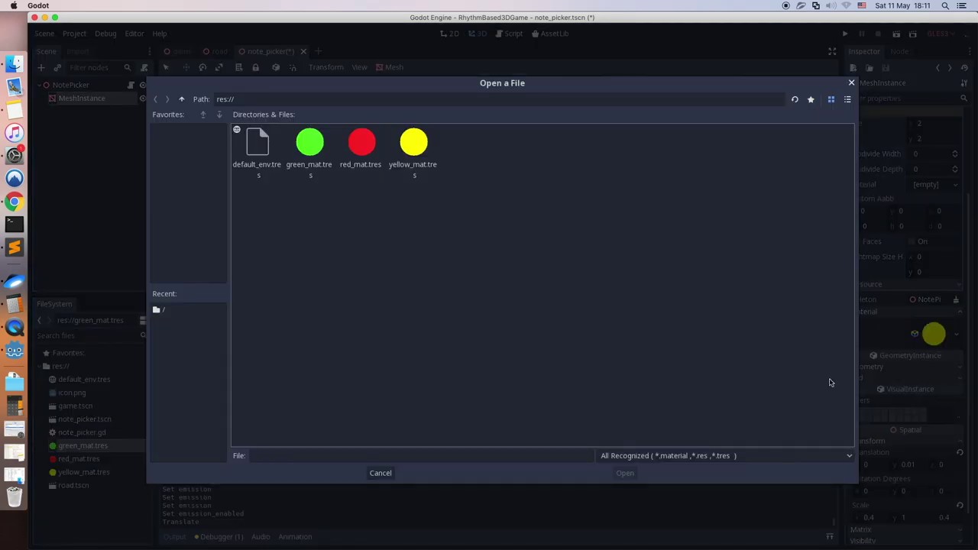
{"action": "double_click", "coordinate": [312, 144]}
{"action": "key", "text": "super+s"}
{"action": "middle_click_drag", "start_coordinate": [384, 186], "coordinate": [431, 197]}
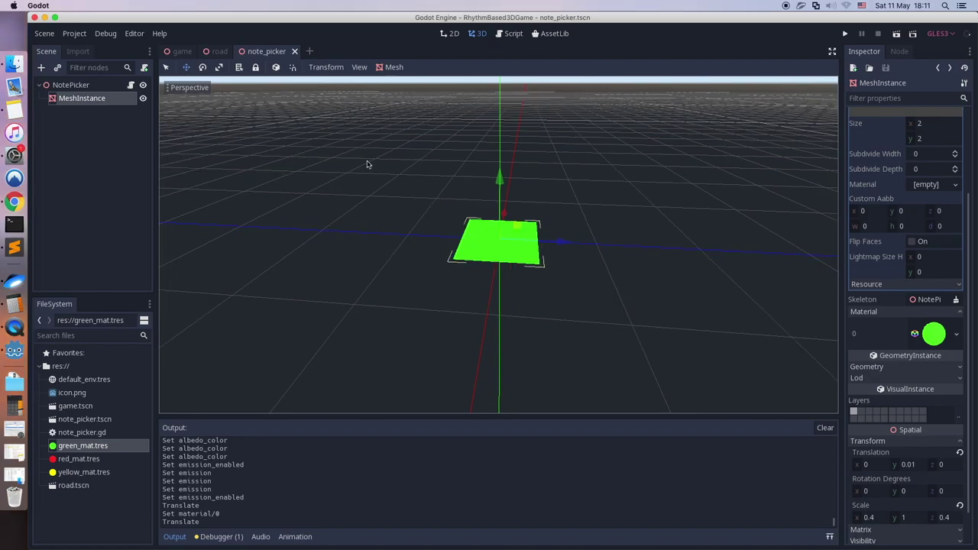
Add a set_material() call inside _ready in note_picker.gd
{"action": "mouse_move", "coordinate": [212, 55]}
{"action": "left_click", "coordinate": [131, 84]}
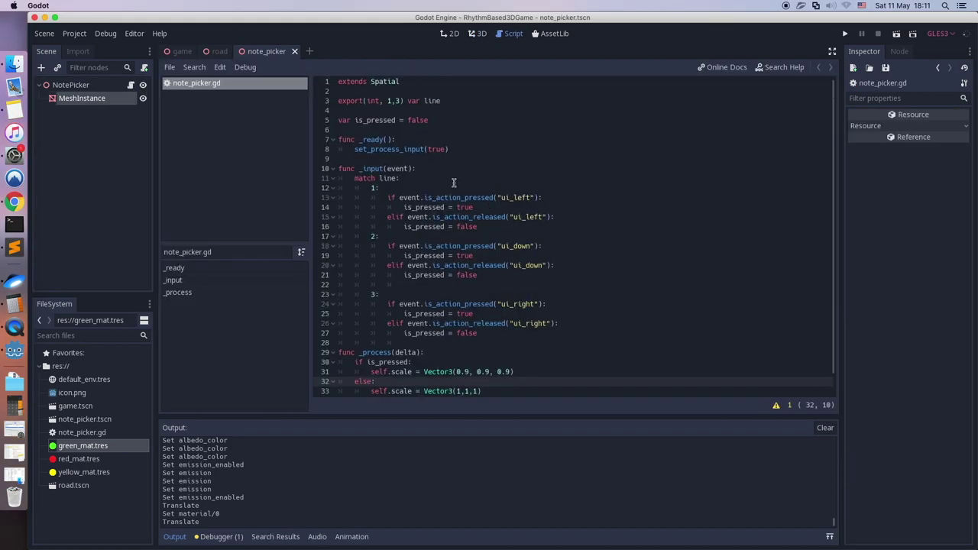
{"action": "left_click", "coordinate": [443, 139]}
{"action": "key", "text": "Return"}
{"action": "type", "text": "set_material()"}
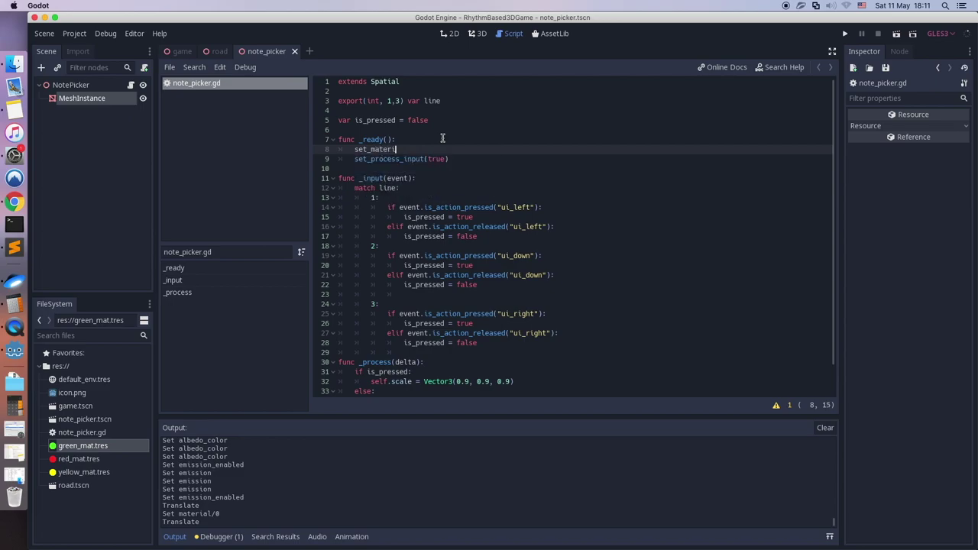
{"action": "left_click", "coordinate": [362, 149]}
Declare a new function set_material() below the existing code
{"action": "left_click", "coordinate": [458, 159]}
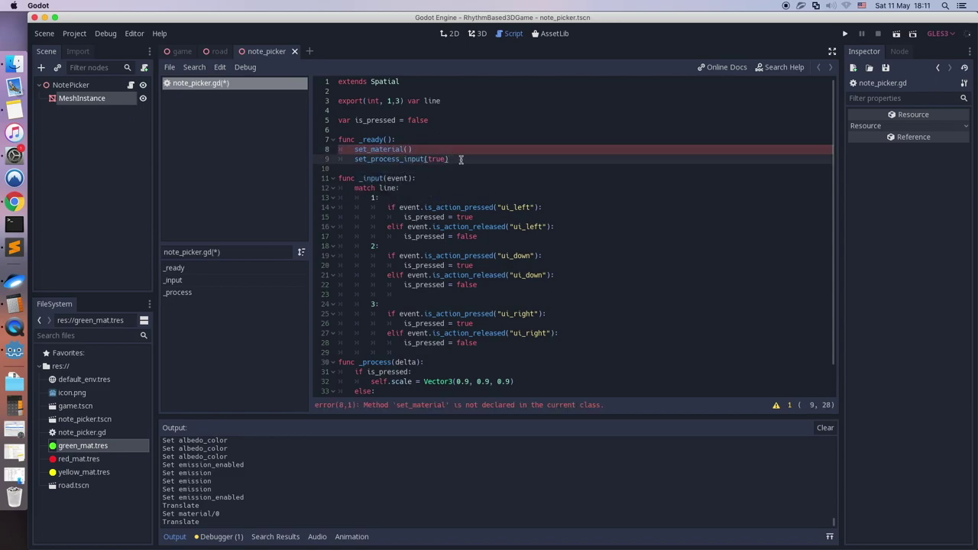
{"action": "key", "text": "Return"}
{"action": "key", "text": "Return"}
{"action": "key", "text": "BackSpace"}
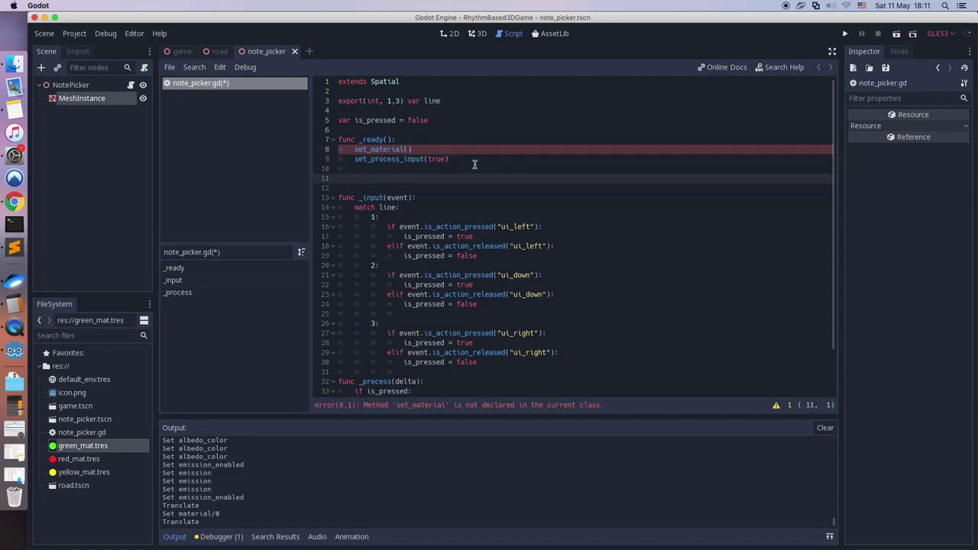
{"action": "type", "text": "func set_material():"}
{"action": "key", "text": "Return"}
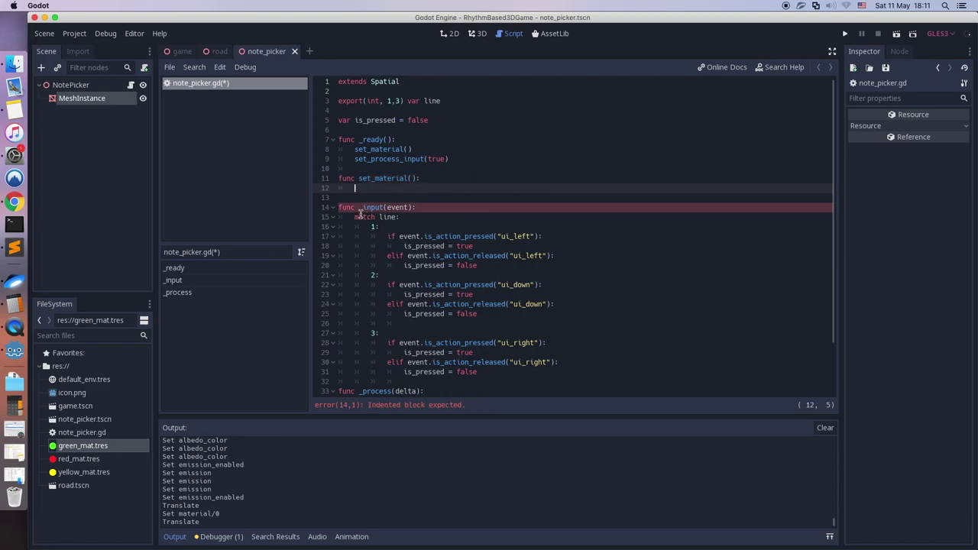
Start a match on line with case 1 addressing $MeshInstance
{"action": "type", "text": "match line:"}
{"action": "key", "text": "Return"}
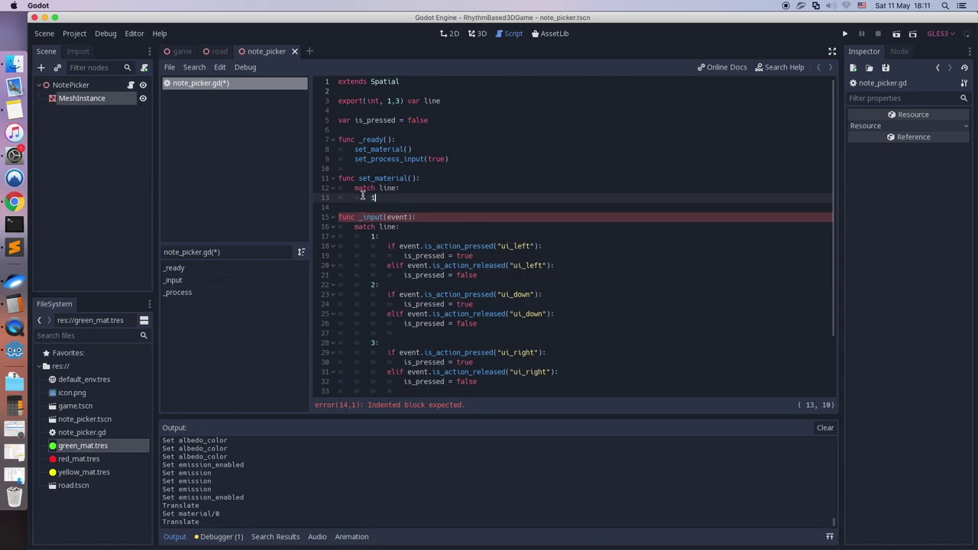
{"action": "type", "text": "1:"}
{"action": "key", "text": "Return"}
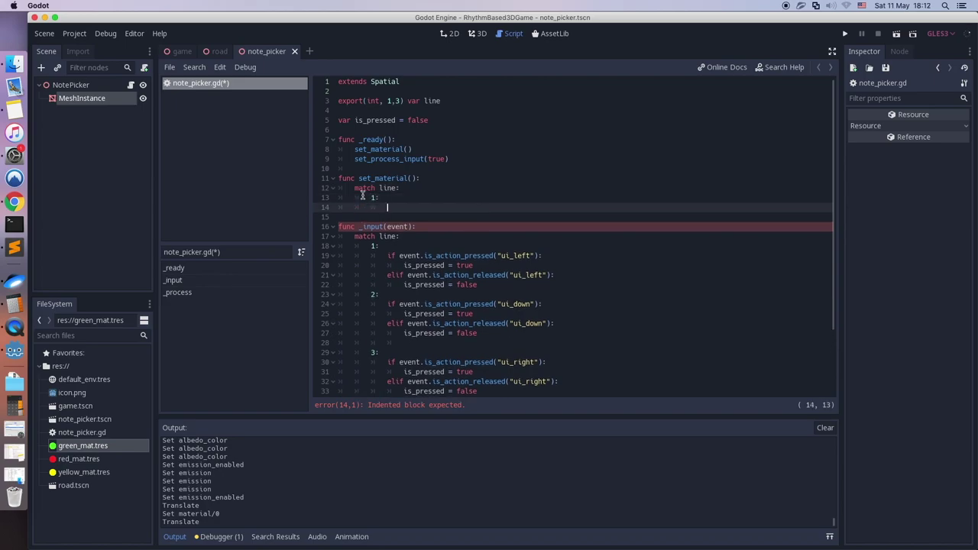
{"action": "type", "text": "$M"}
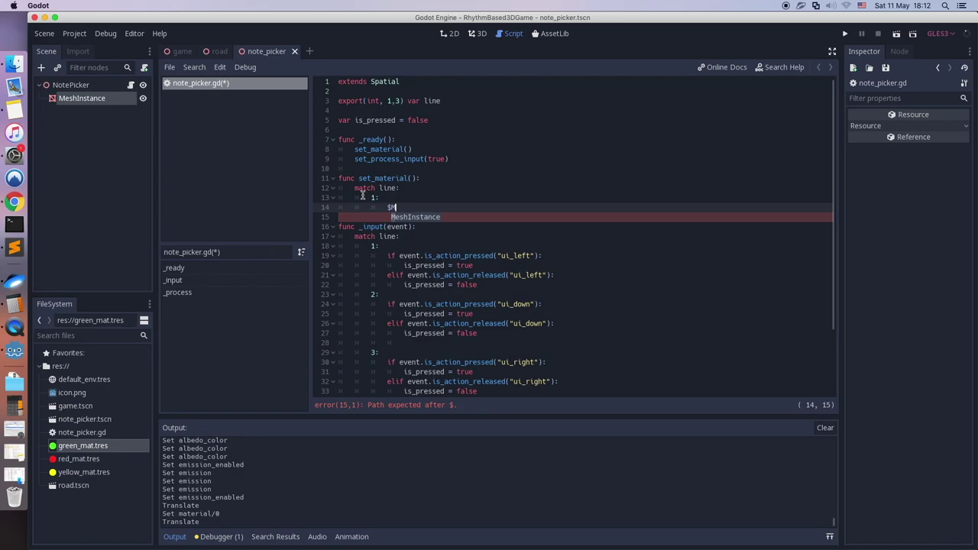
{"action": "key", "text": "Return"}
{"action": "type", "text": ".material_override(yellow_mat"}
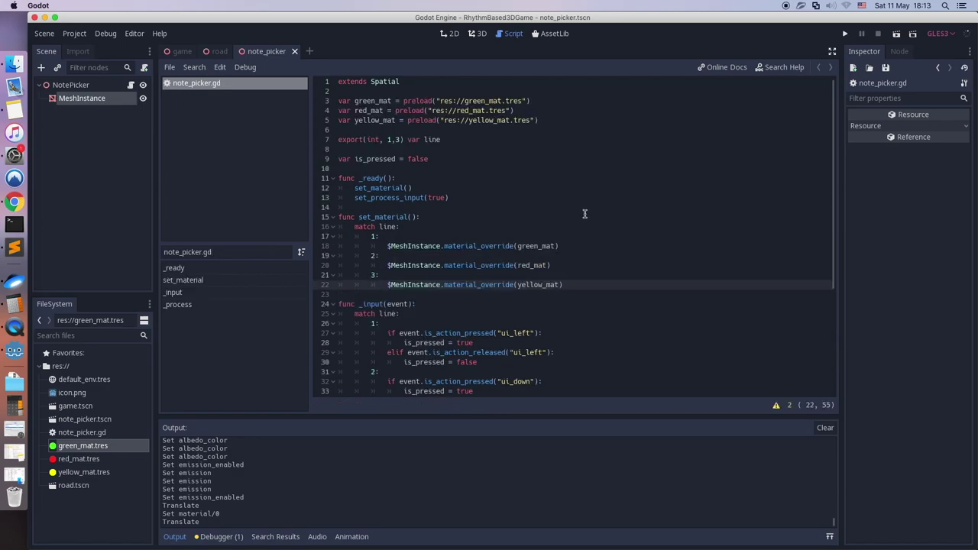
{"action": "scroll", "coordinate": [584, 214], "scroll_direction": "down", "scroll_amount": 5}
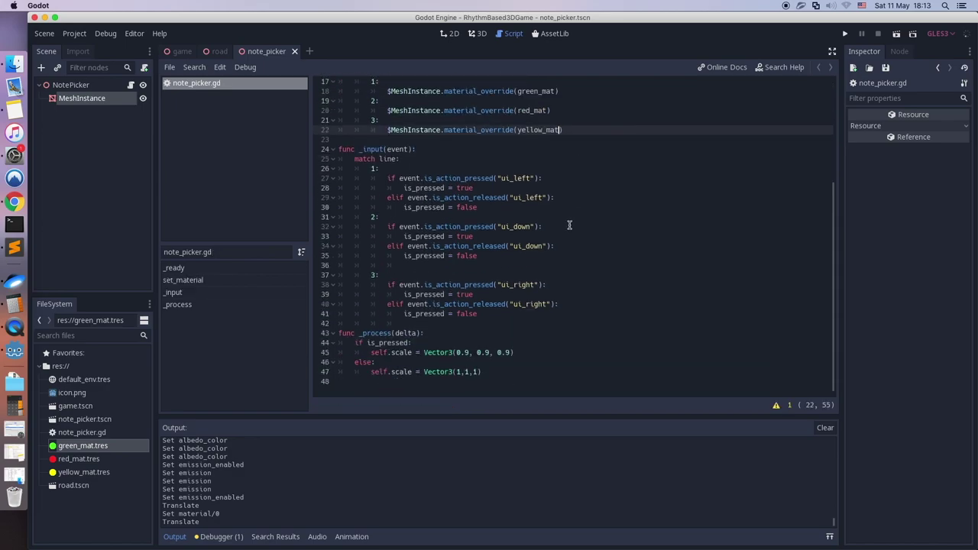
{"action": "scroll", "coordinate": [554, 217], "scroll_direction": "up", "scroll_amount": 3}
{"action": "scroll", "coordinate": [554, 217], "scroll_direction": "up", "scroll_amount": 2}
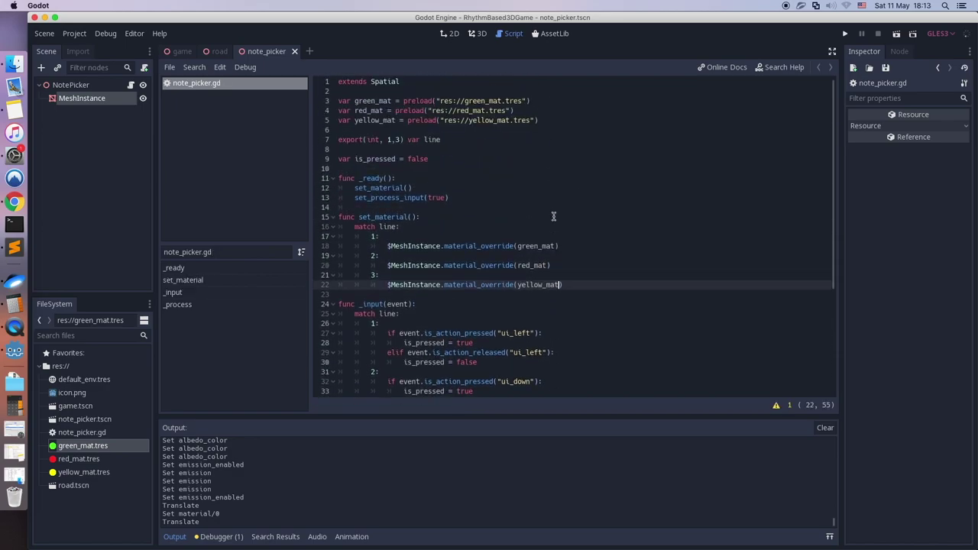
Test-run the game, then make line 18 assign green_mat to material_override instead of calling it
{"action": "left_click", "coordinate": [845, 36]}
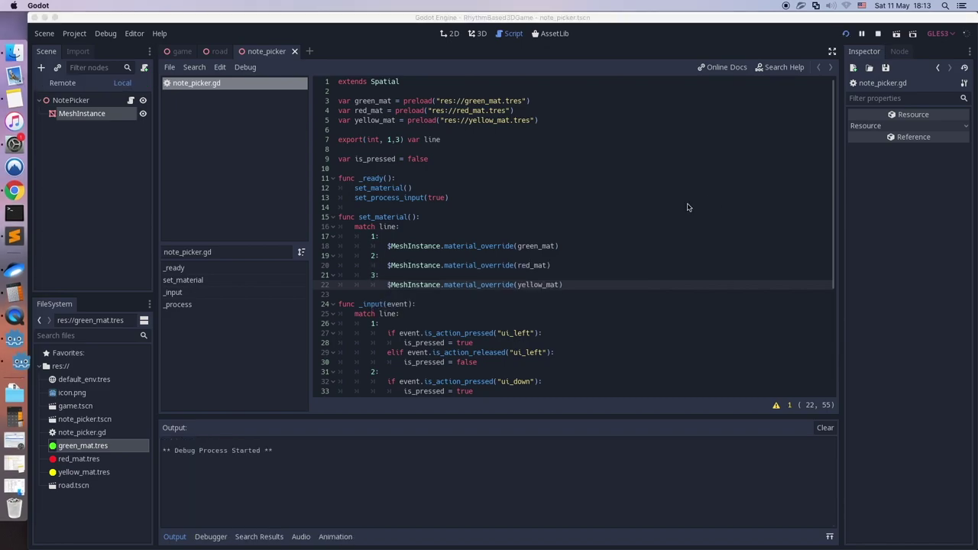
{"action": "left_click", "coordinate": [518, 246]}
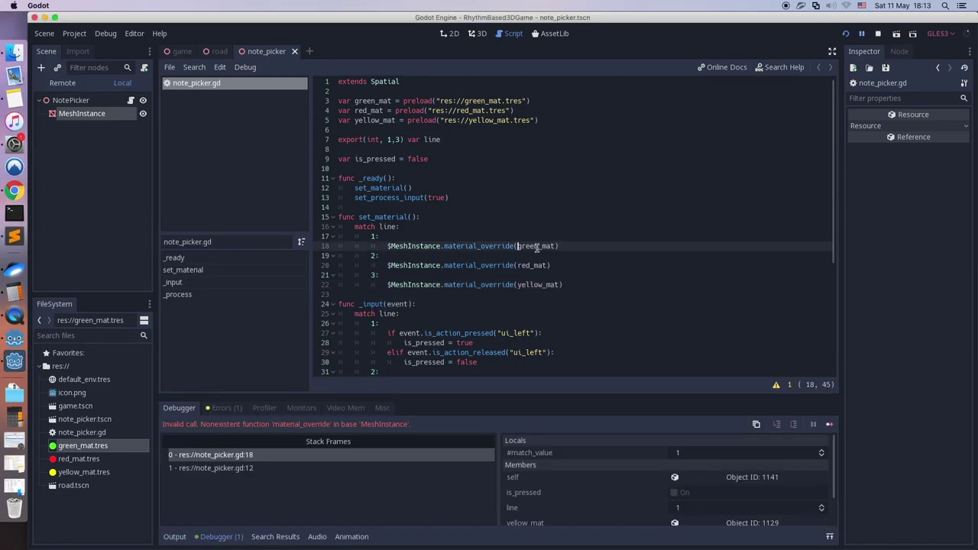
{"action": "key", "text": "BackSpace"}
{"action": "type", "text": "="}
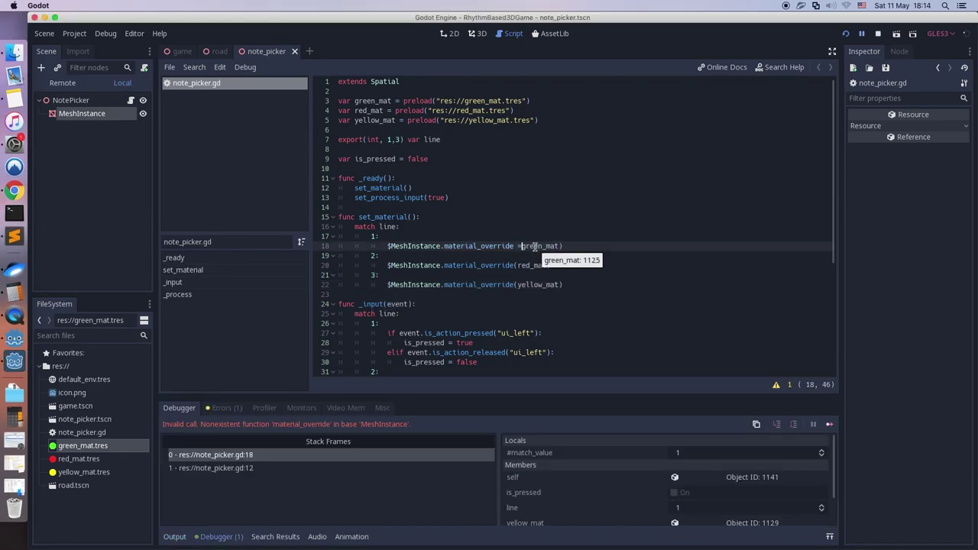
{"action": "left_click", "coordinate": [576, 245]}
{"action": "key", "text": "BackSpace"}
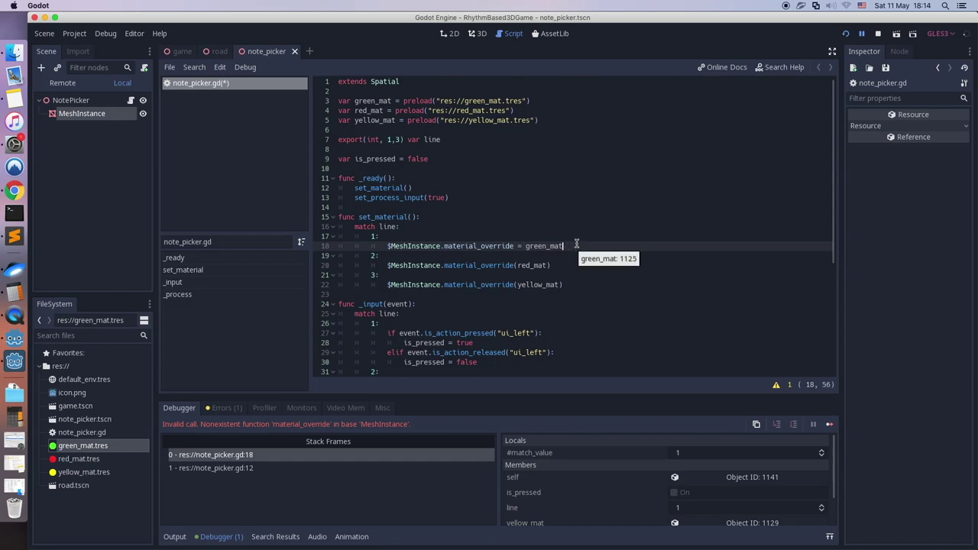
Turn the red_mat and yellow_mat calls on lines 20 and 22 into material_override assignments
{"action": "left_click", "coordinate": [518, 265]}
{"action": "key", "text": "BackSpace"}
{"action": "type", "text": "="}
{"action": "left_click", "coordinate": [565, 265]}
{"action": "key", "text": "BackSpace"}
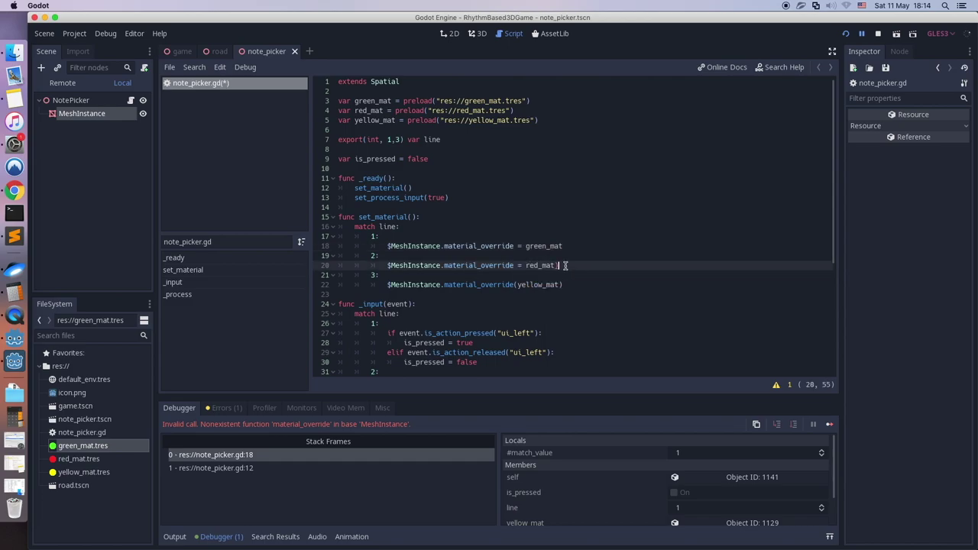
{"action": "left_click", "coordinate": [565, 284]}
{"action": "key", "text": "BackSpace"}
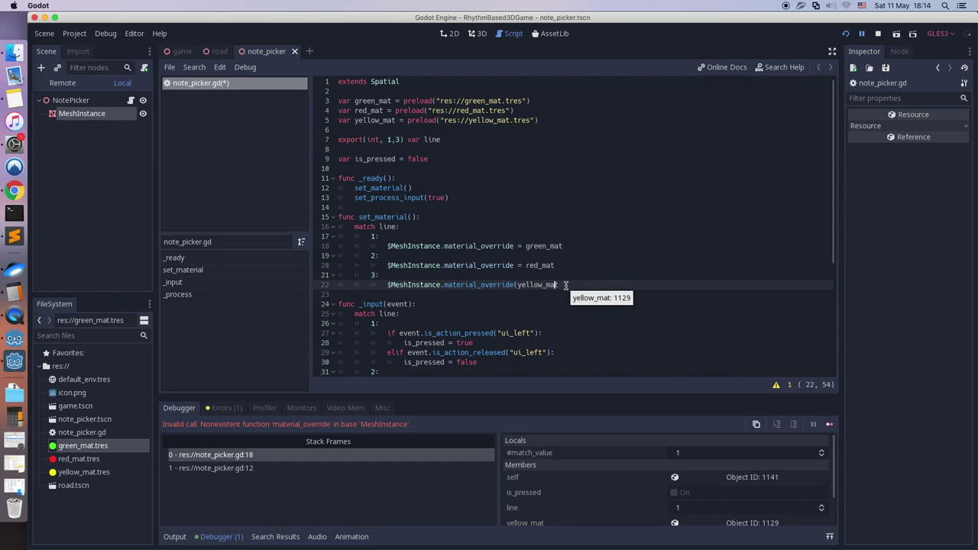
{"action": "key", "text": "BackSpace"}
{"action": "type", "text": "="}
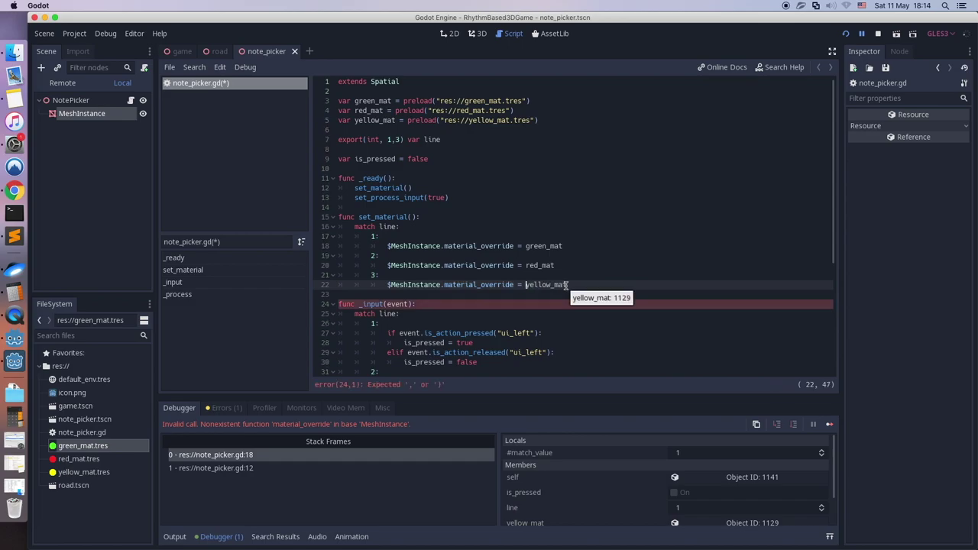
{"action": "key", "text": "Escape"}
Rerun the game, test the green and red pickers with the A and S keys, then close it
{"action": "left_click", "coordinate": [845, 33]}
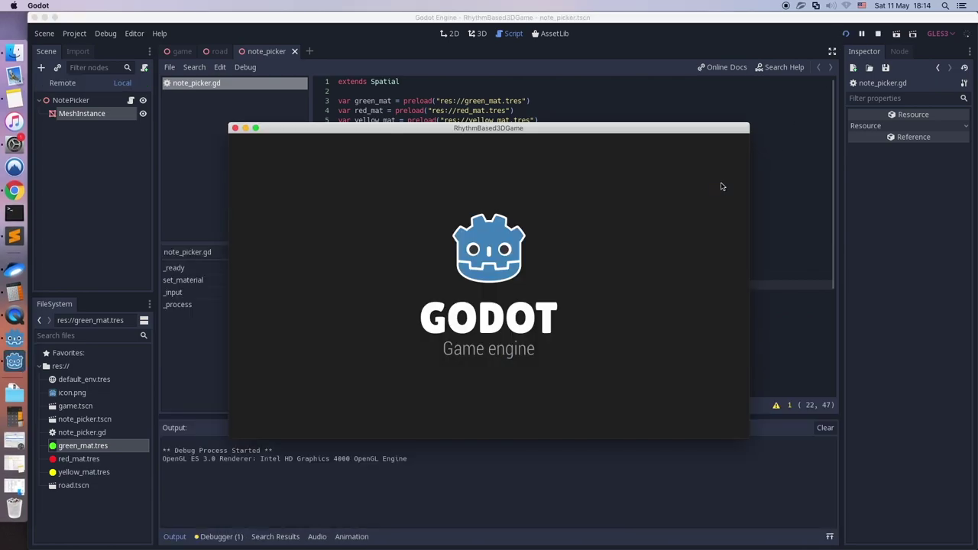
{"action": "key", "text": "a"}
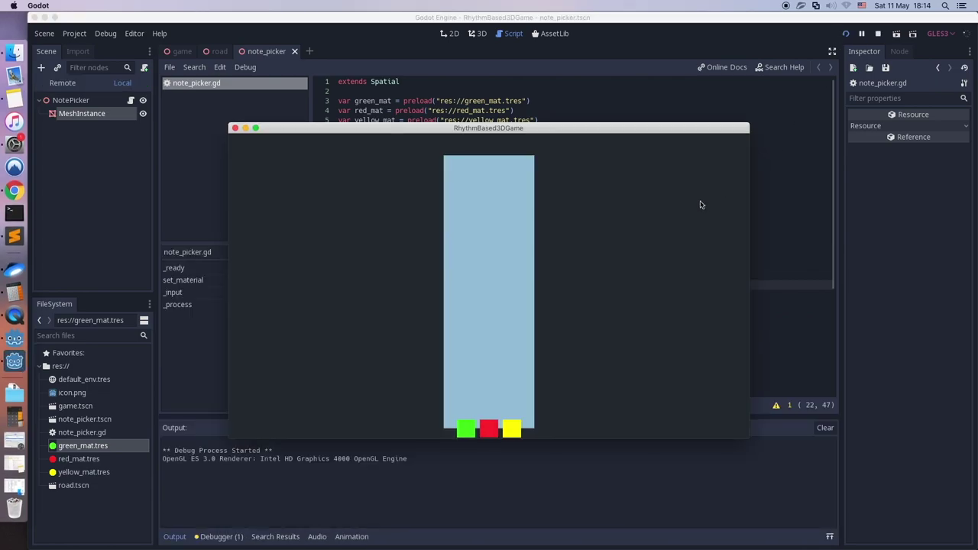
{"action": "key", "text": "s"}
{"action": "left_click", "coordinate": [236, 127]}
In game.tscn, make Camera the current camera instead of CameraDebug and run the game
{"action": "left_click", "coordinate": [182, 51]}
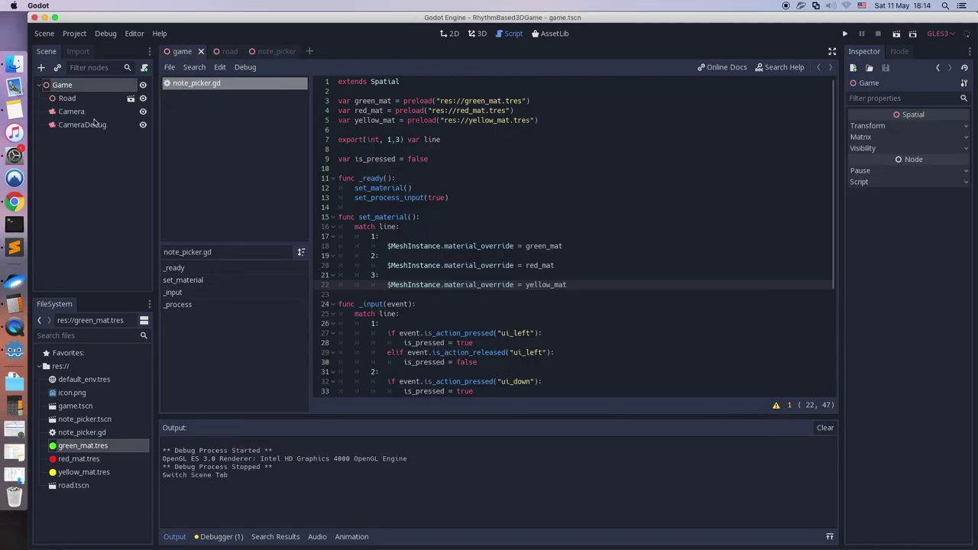
{"action": "left_click", "coordinate": [76, 111]}
{"action": "left_click", "coordinate": [914, 249]}
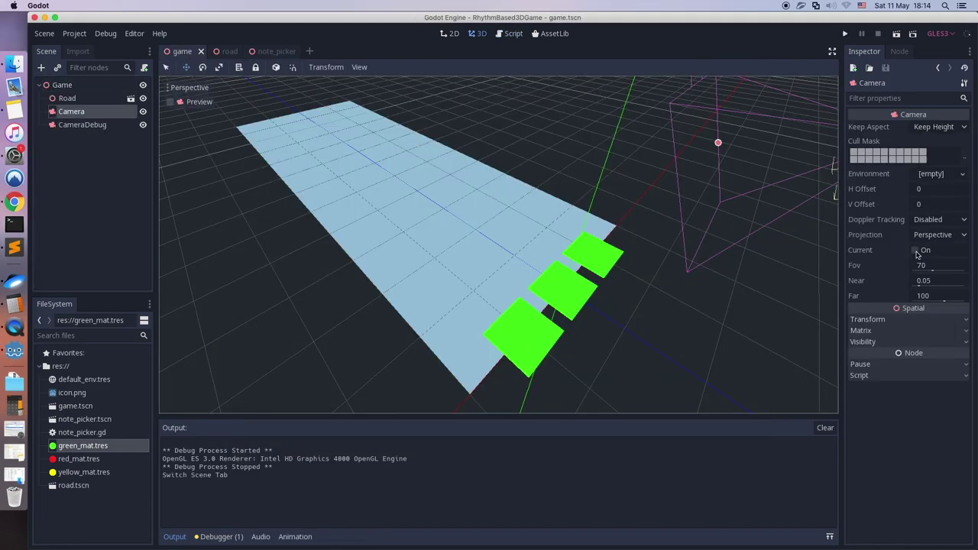
{"action": "left_click", "coordinate": [82, 124]}
{"action": "left_click", "coordinate": [915, 250]}
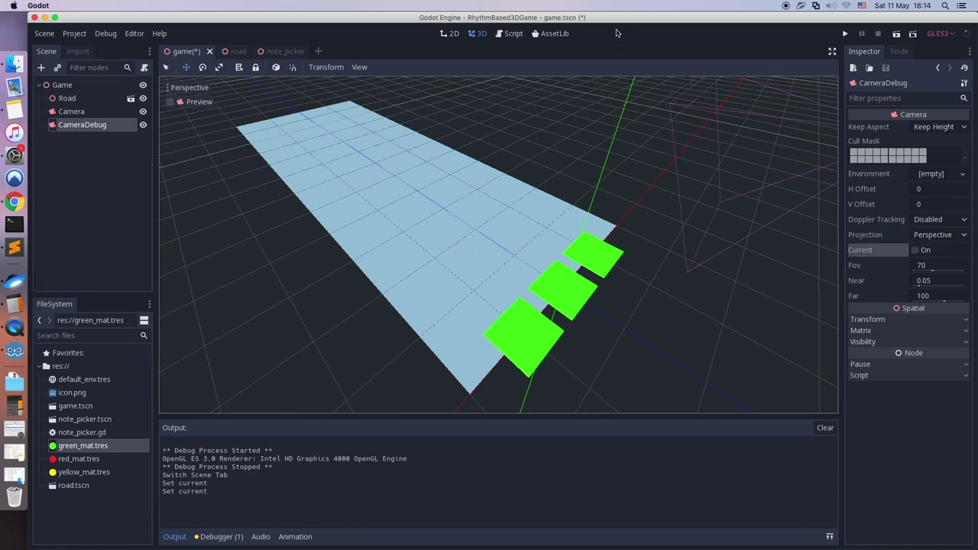
{"action": "left_click", "coordinate": [844, 34]}
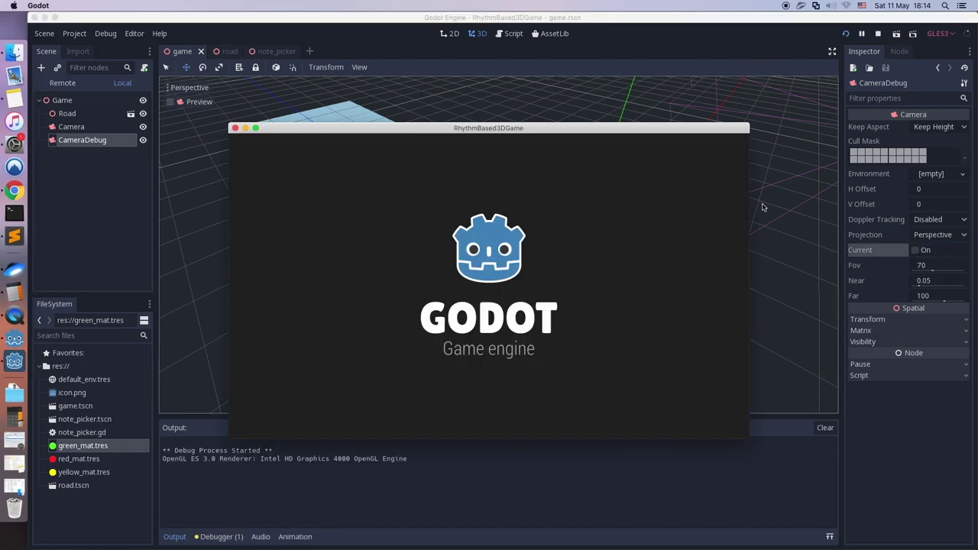